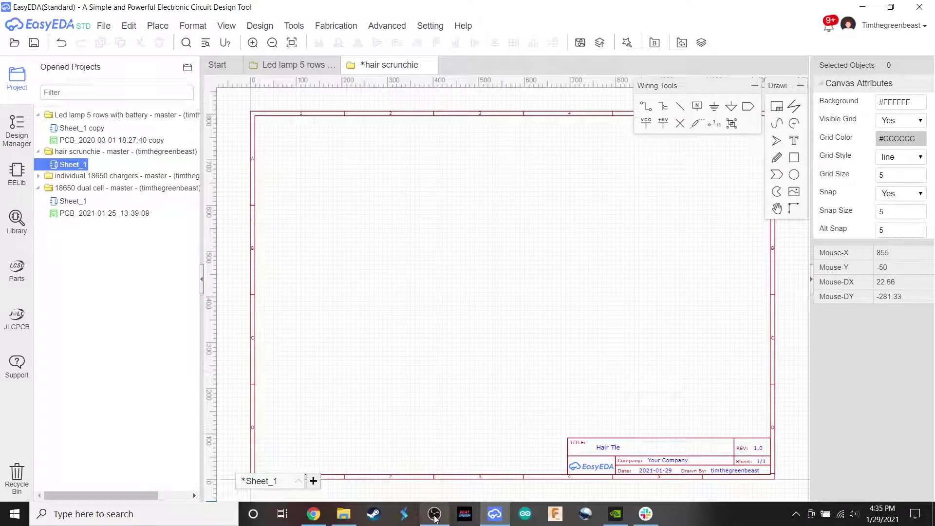
pyautogui.moveTo(435, 518)
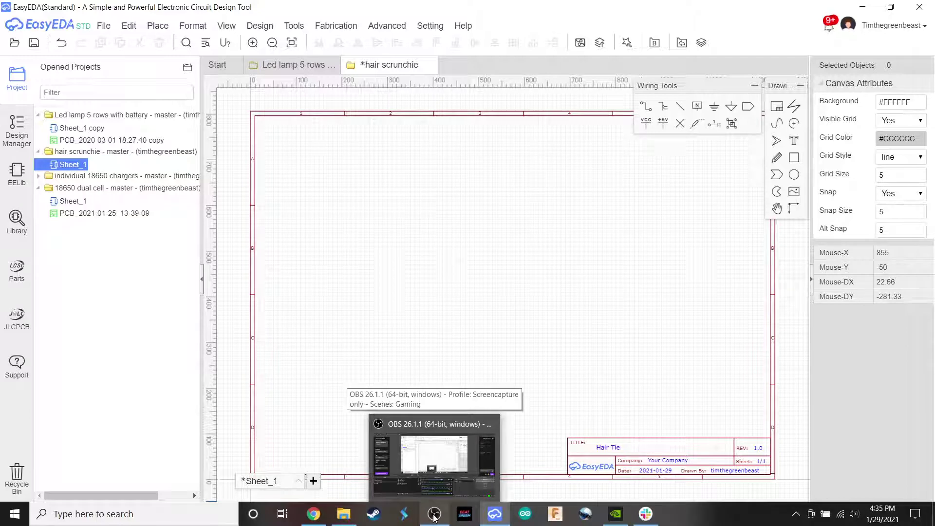
pyautogui.click(434, 515)
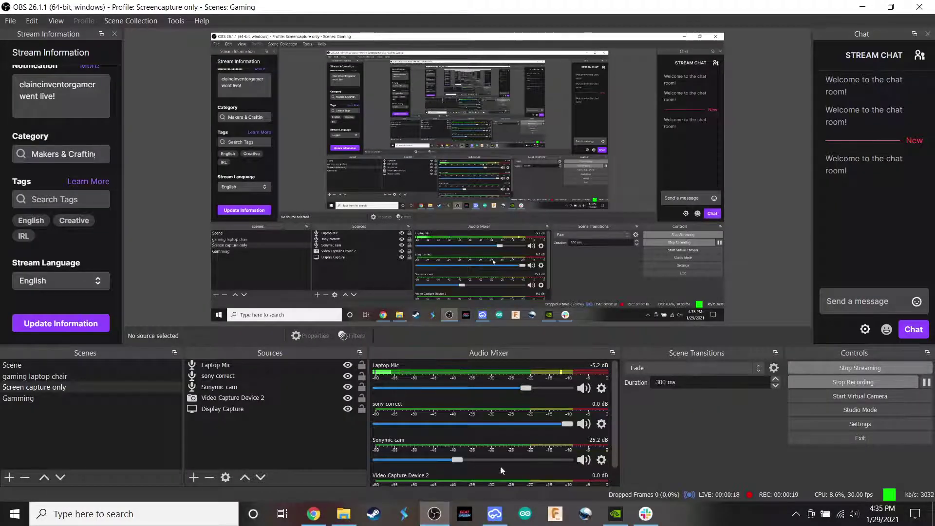
pyautogui.click(495, 514)
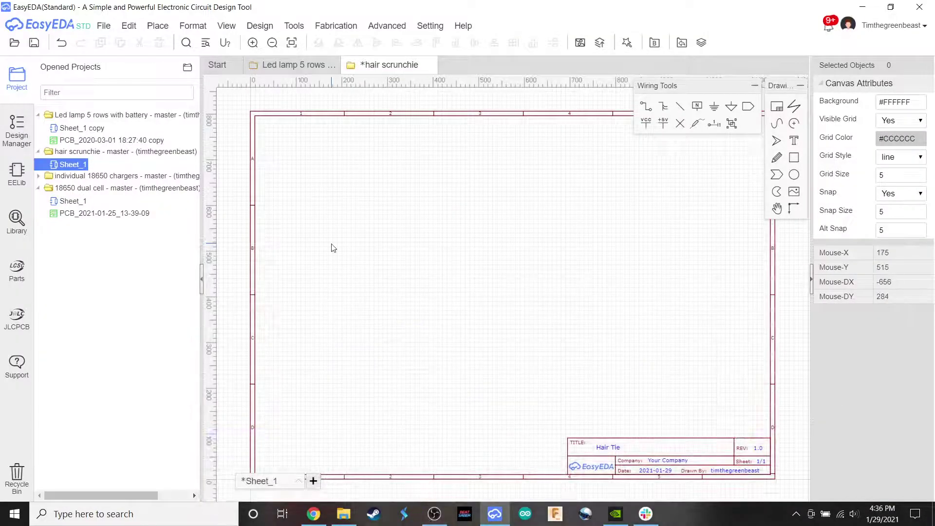
# Copy the BS-2-1 battery B2 from the Led lamp 5 rows schematic and place it in the upper middle of the hair scrunchie sheet
pyautogui.click(295, 67)
pyautogui.click(352, 66)
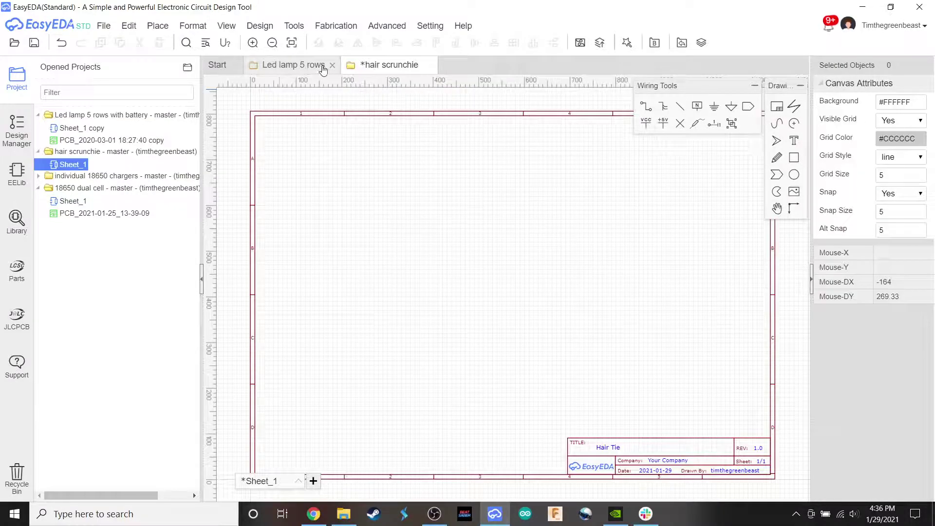
pyautogui.click(322, 70)
pyautogui.click(356, 68)
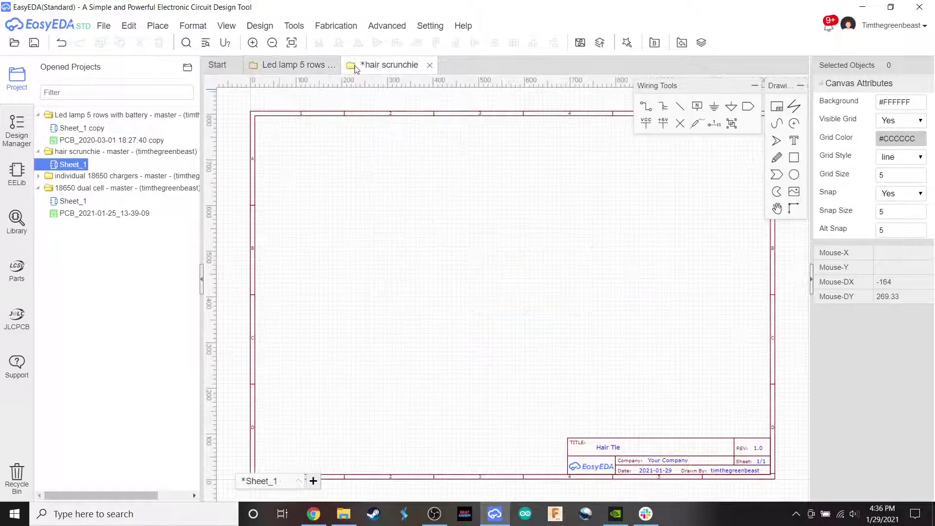
pyautogui.click(286, 67)
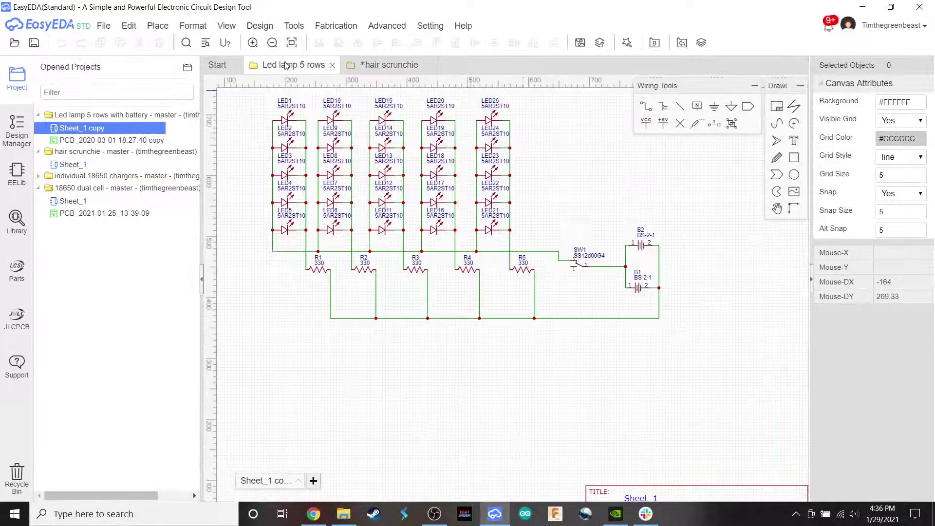
pyautogui.click(648, 247)
pyautogui.click(643, 253)
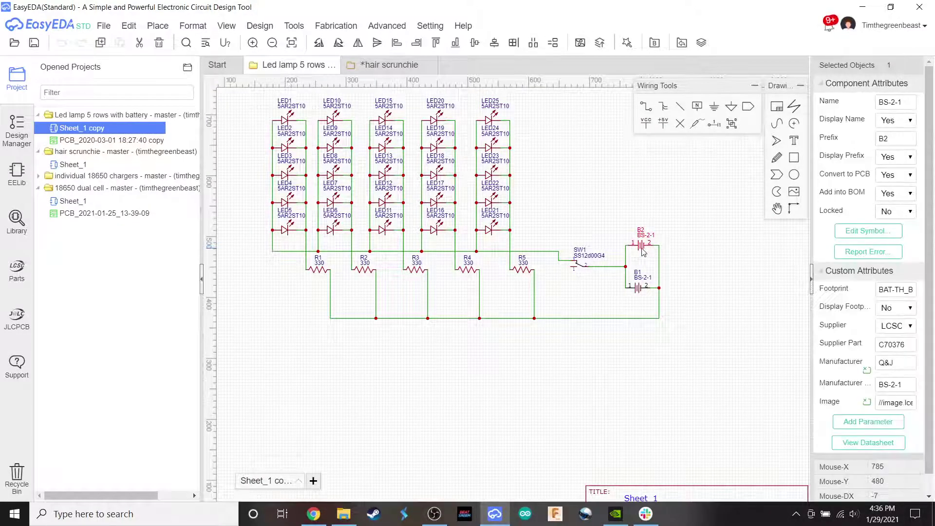
pyautogui.click(389, 65)
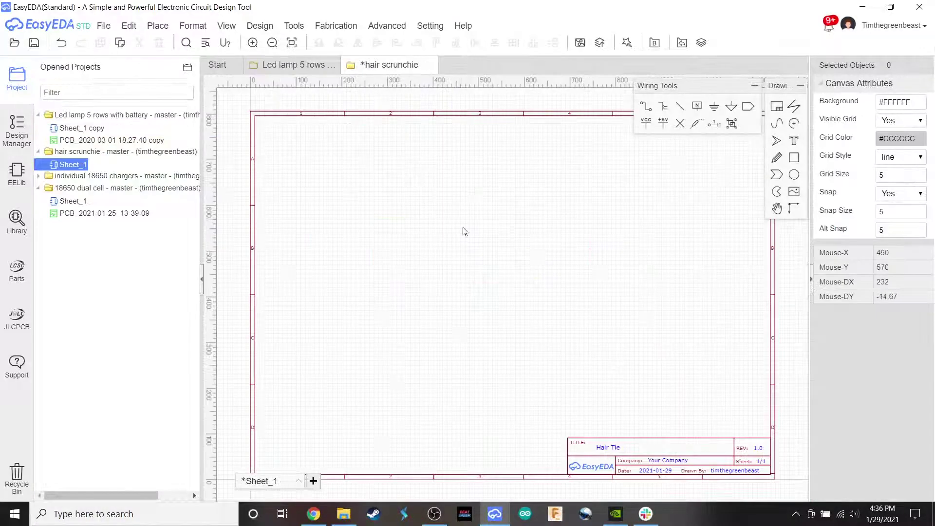
pyautogui.hotkey('ctrl', 'v')
pyautogui.click(482, 207)
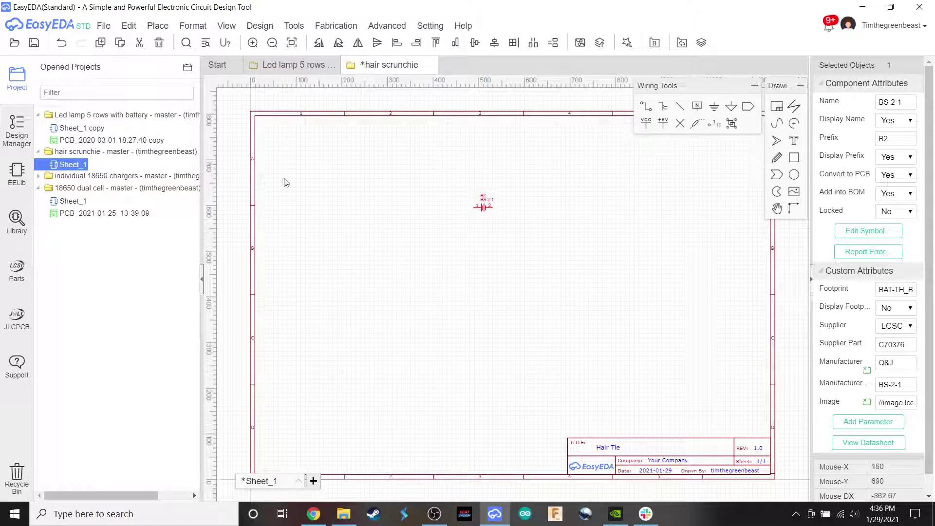
# Copy the SS12d00G4 switch from the Led lamp 5 rows schematic and place it above the battery in the hair scrunchie sheet
pyautogui.scroll(2, 480, 223)
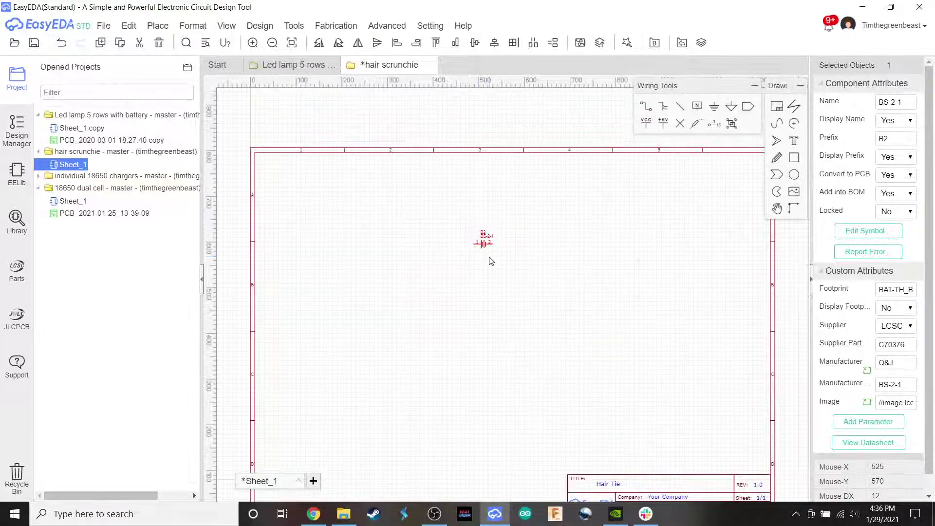
pyautogui.scroll(5, 492, 262)
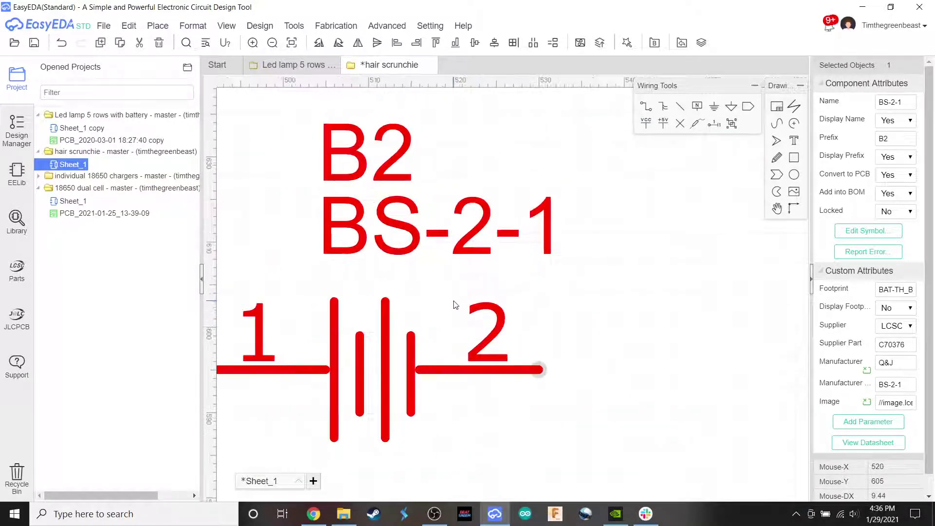
pyautogui.scroll(-4, 455, 306)
pyautogui.click(291, 65)
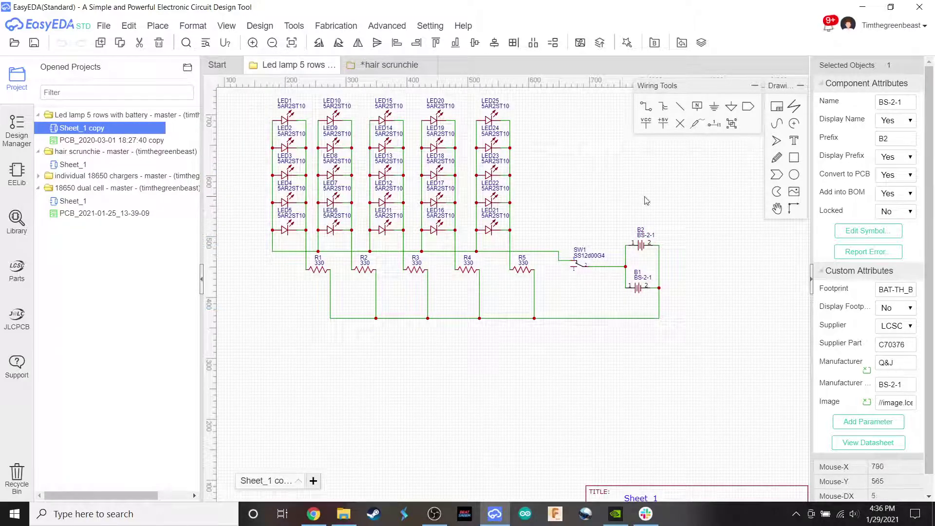
pyautogui.click(579, 271)
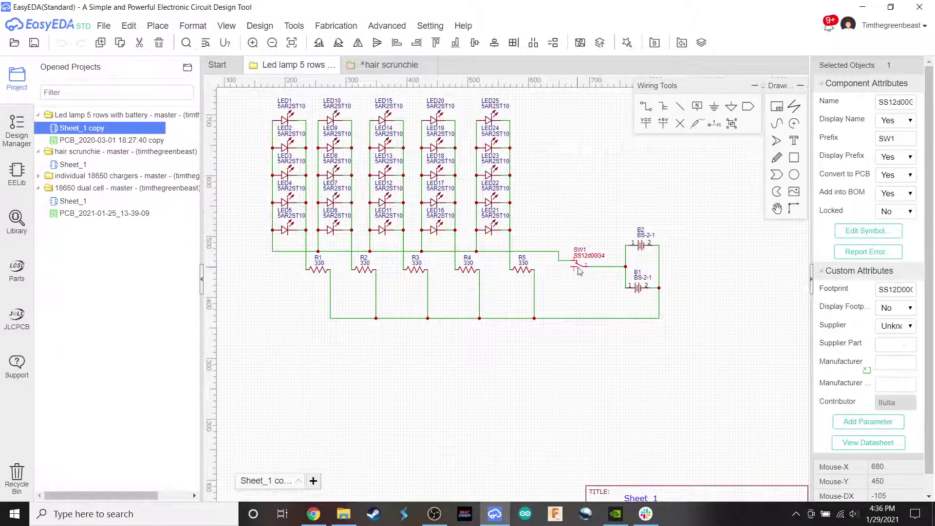
pyautogui.click(384, 68)
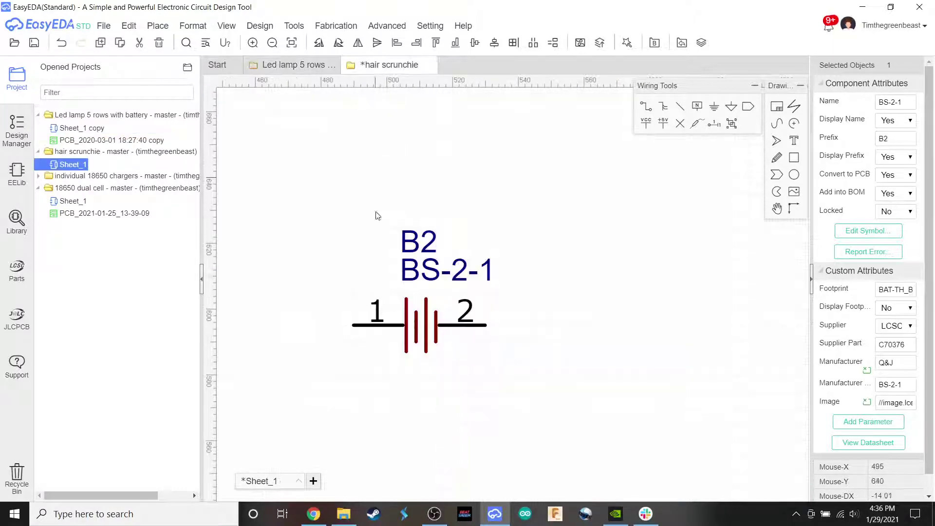
pyautogui.hotkey('ctrl', 'v')
pyautogui.scroll(-2, 400, 222)
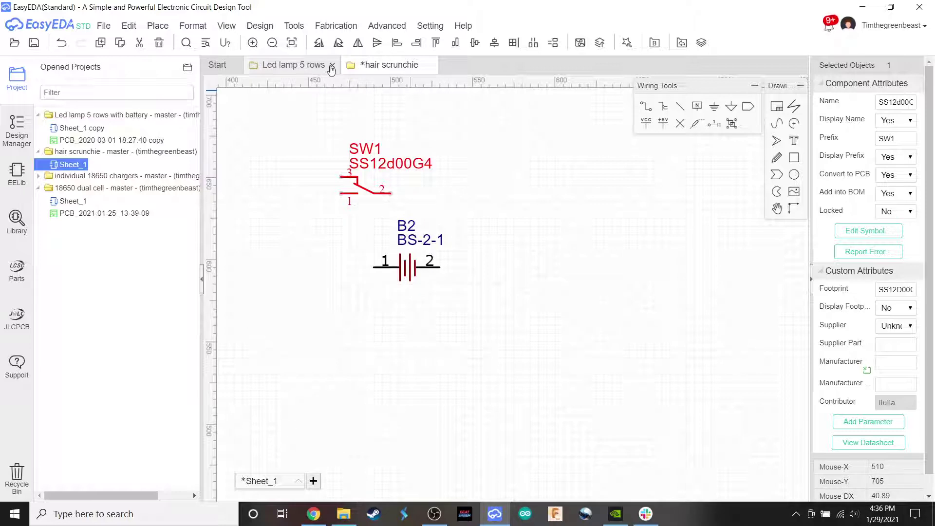
# Close the Led lamp project and reposition the battery below and beside the switch, with a wire joining battery pin 1 to switch pin 2
pyautogui.click(332, 64)
pyautogui.moveTo(395, 268); pyautogui.dragTo(447, 193)
pyautogui.scroll(2, 244, 236)
pyautogui.scroll(-1, 392, 211)
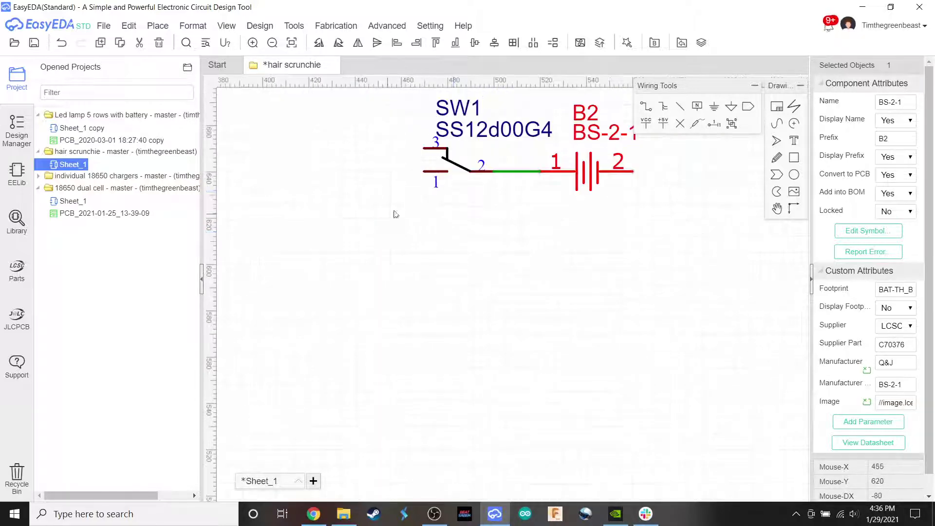
pyautogui.scroll(-1, 457, 198)
pyautogui.moveTo(465, 223); pyautogui.dragTo(478, 338, button='right')
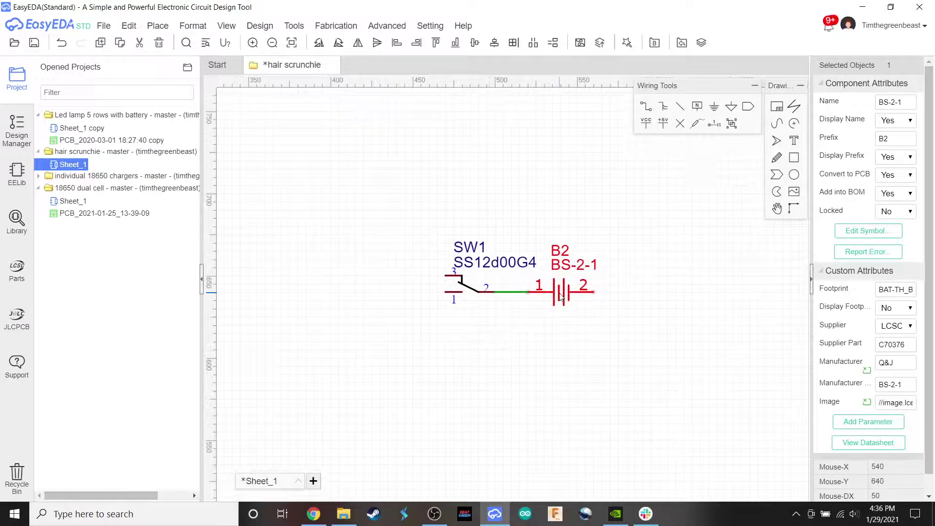
pyautogui.moveTo(557, 297); pyautogui.dragTo(562, 327)
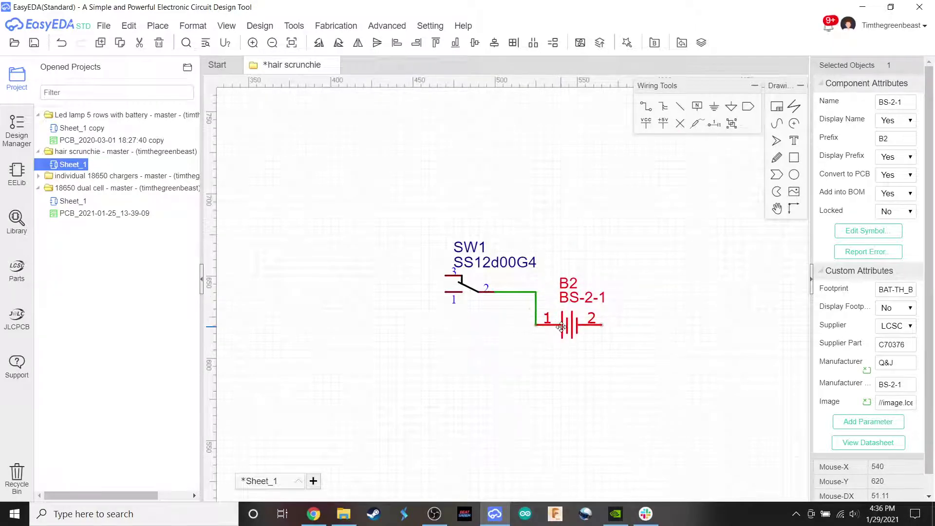
# Switch to Chrome and examine the 100PCS 3mm Slow RGB Flash LED listing from the eBay shopping cart
pyautogui.click(314, 514)
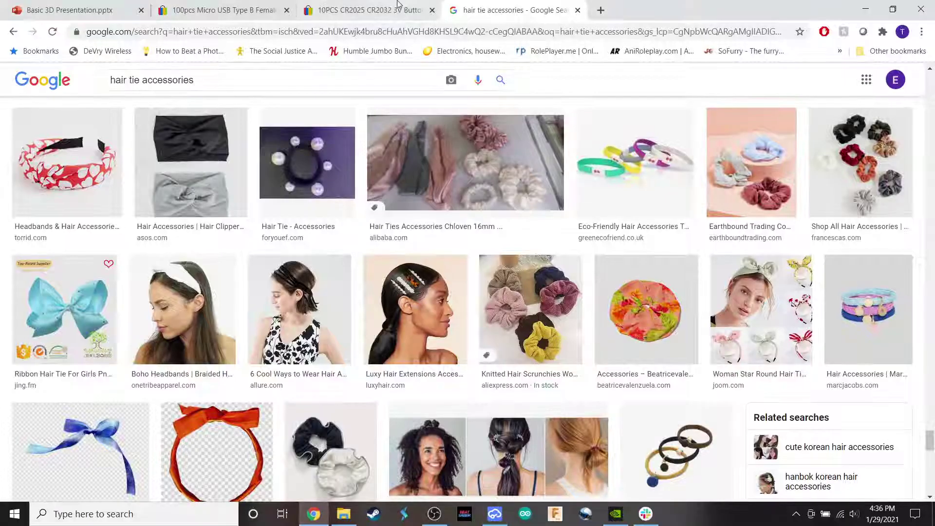
pyautogui.click(373, 10)
pyautogui.click(221, 11)
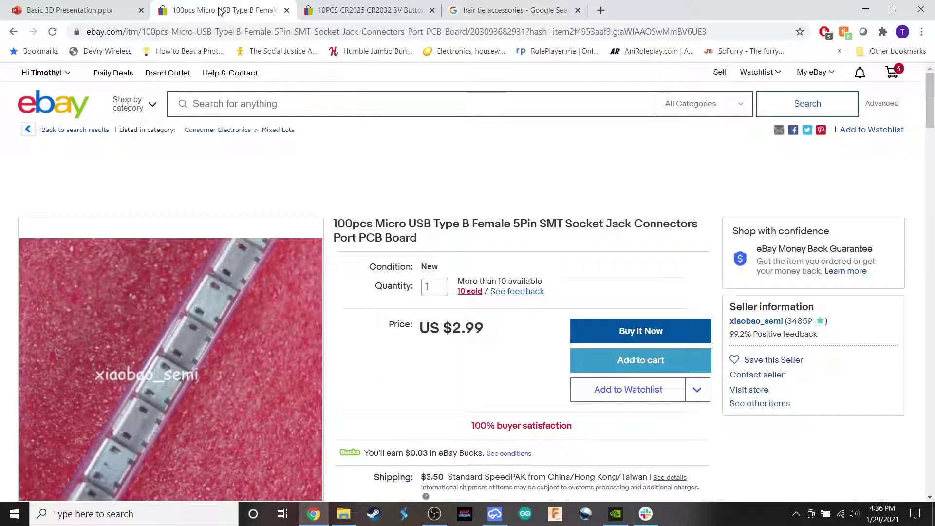
pyautogui.click(897, 76)
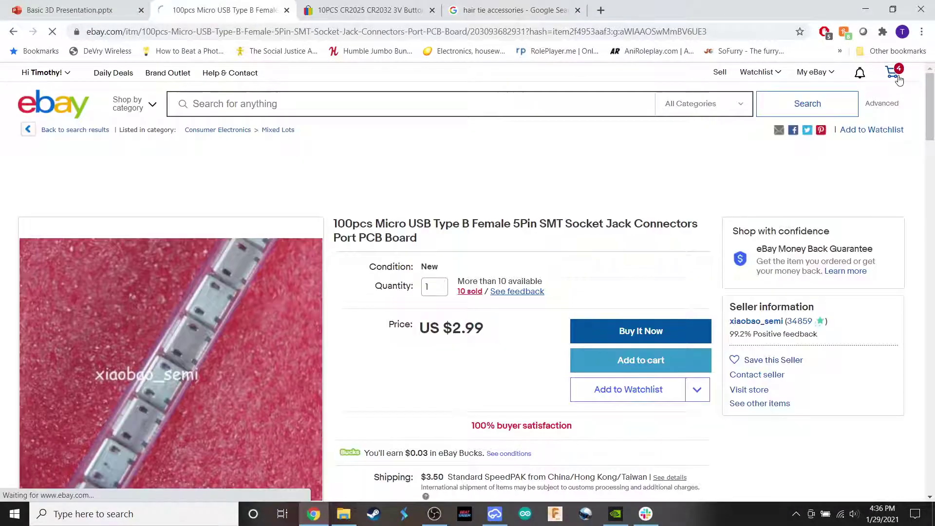
pyautogui.scroll(-10, 113, 375)
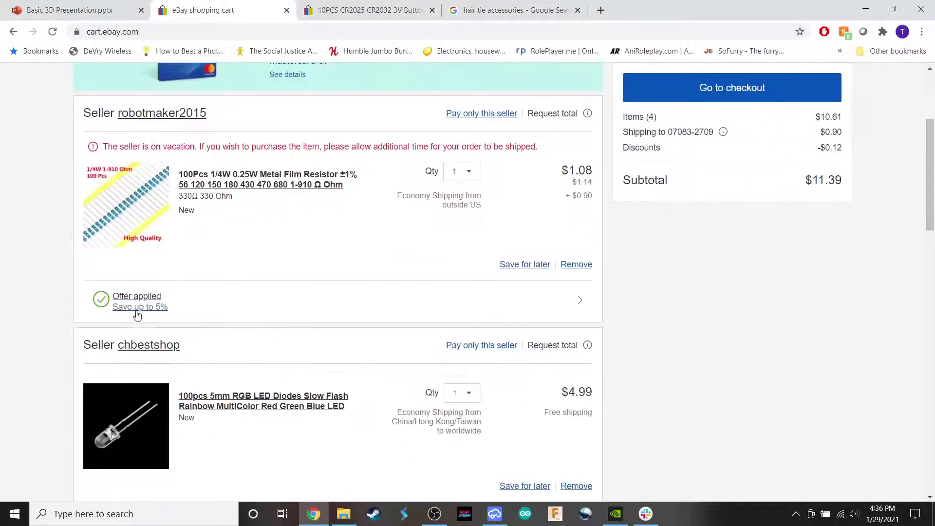
pyautogui.click(235, 263)
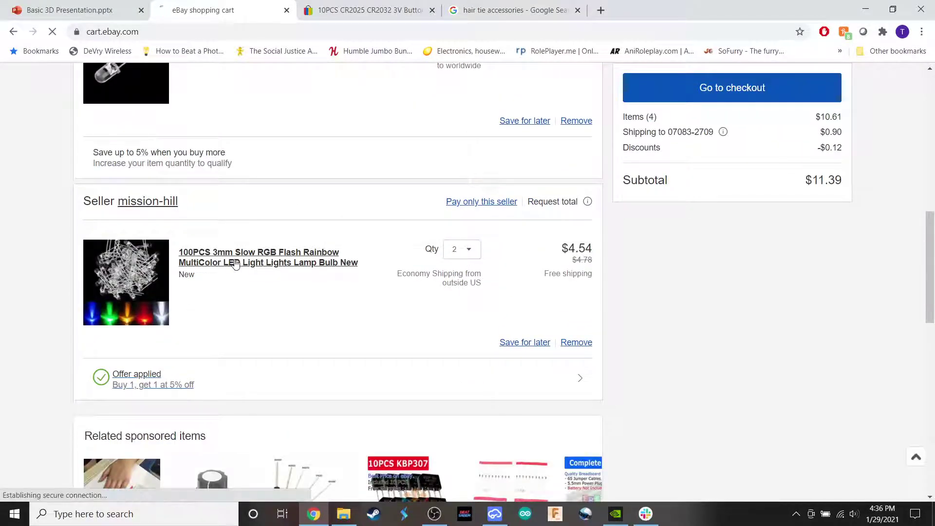
pyautogui.scroll(-5, 146, 295)
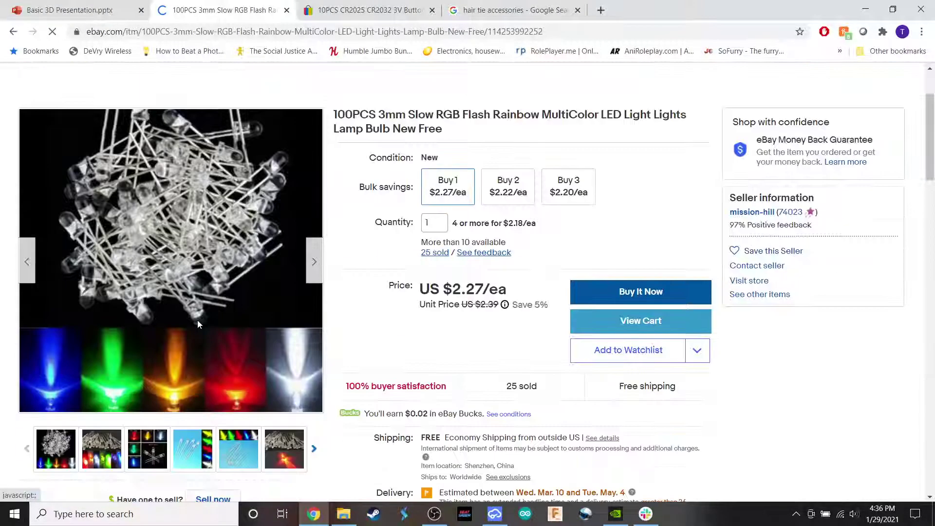
pyautogui.moveTo(169, 154)
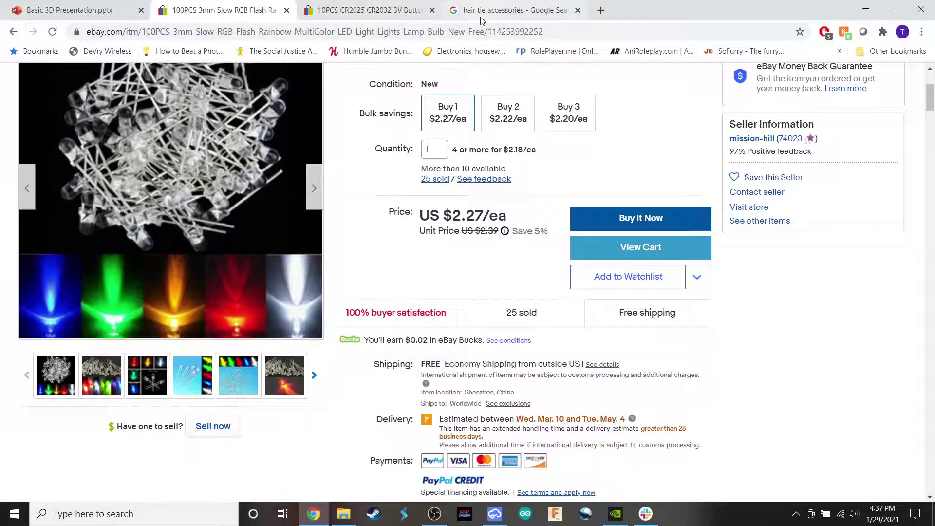
# Close the hair tie accessories search, review the CR2032 coin cell holder and 3mm LED listings, and return to EasyEDA
pyautogui.click(495, 11)
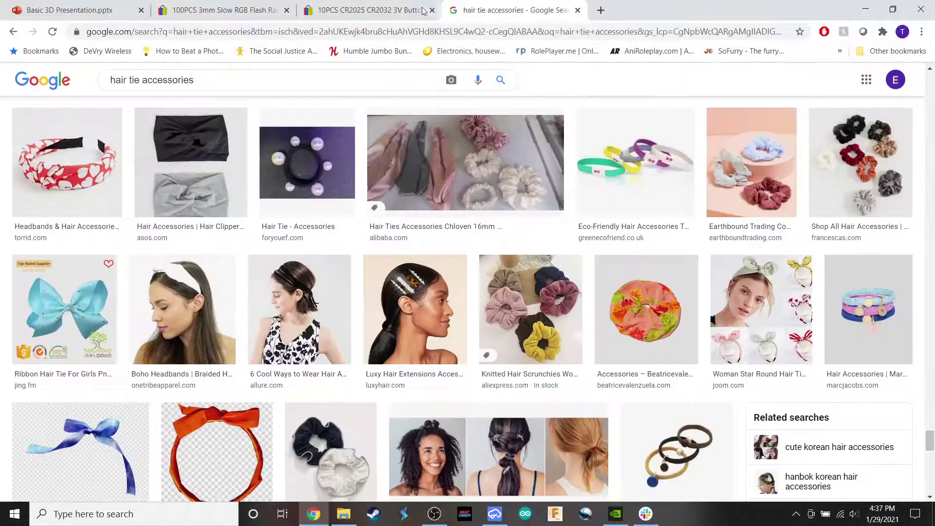
pyautogui.click(578, 10)
pyautogui.click(268, 9)
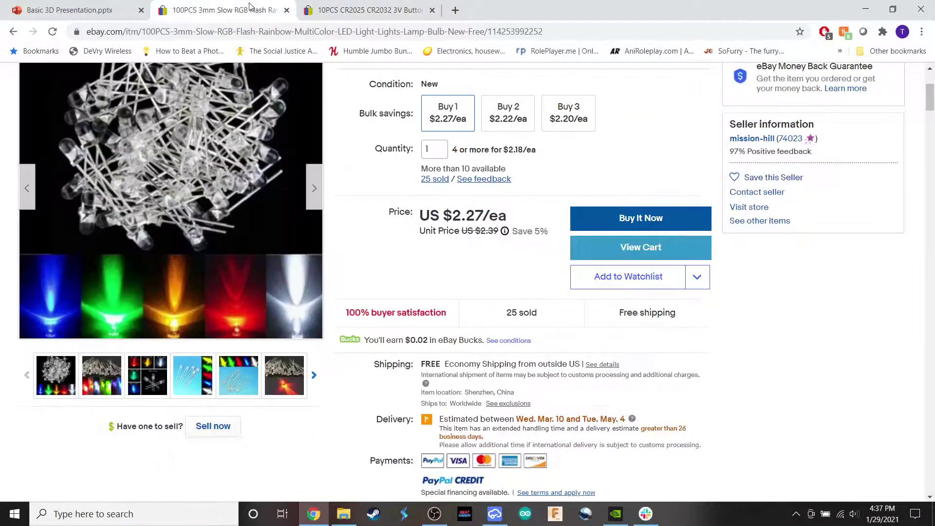
pyautogui.click(331, 10)
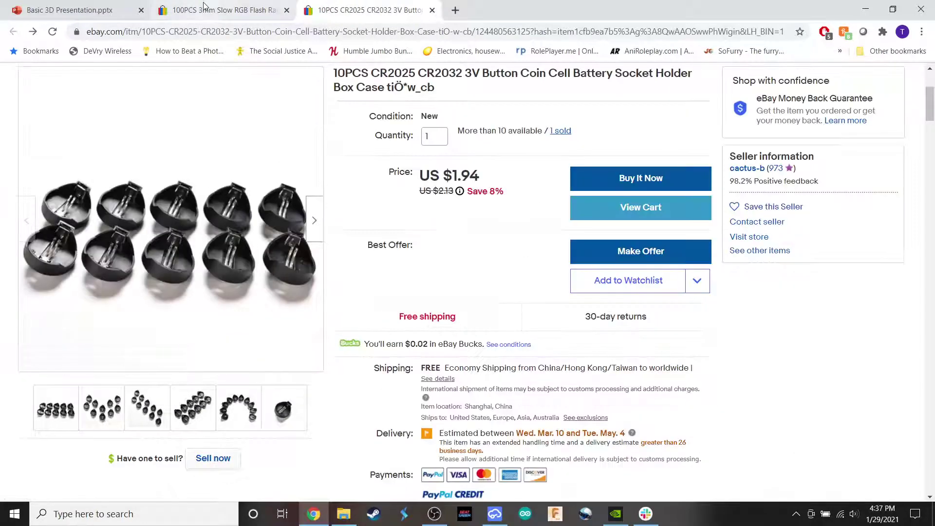
pyautogui.click(224, 9)
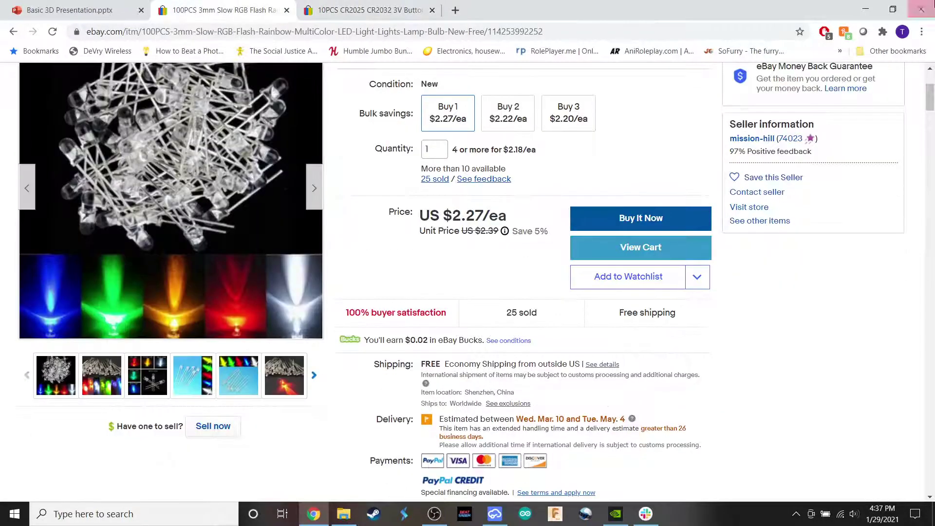
pyautogui.click(866, 9)
# Find the LED among the EELib diodes and set its variant to LED-TH-3mm_R
pyautogui.scroll(-2, 436, 278)
pyautogui.moveTo(374, 252); pyautogui.dragTo(435, 258, button='right')
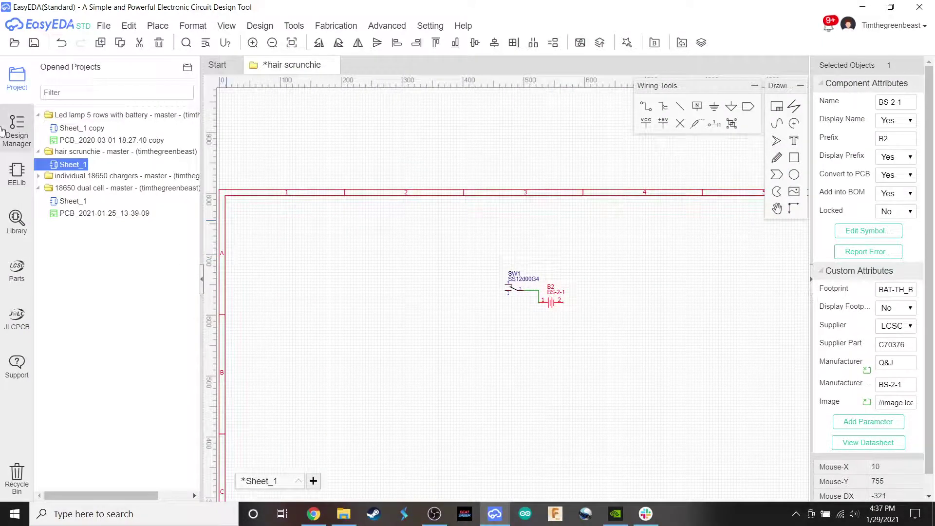
pyautogui.click(17, 129)
pyautogui.click(17, 173)
pyautogui.click(12, 229)
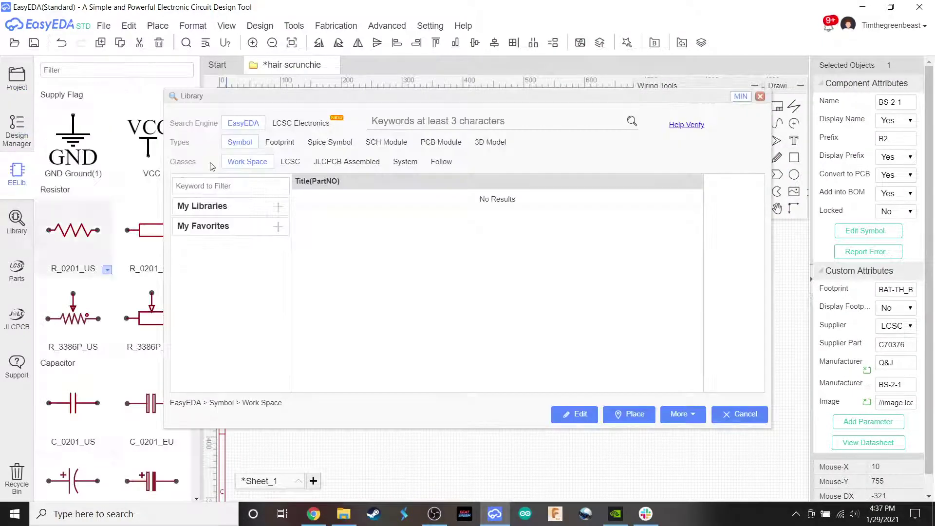
pyautogui.click(761, 97)
pyautogui.scroll(-10, 85, 293)
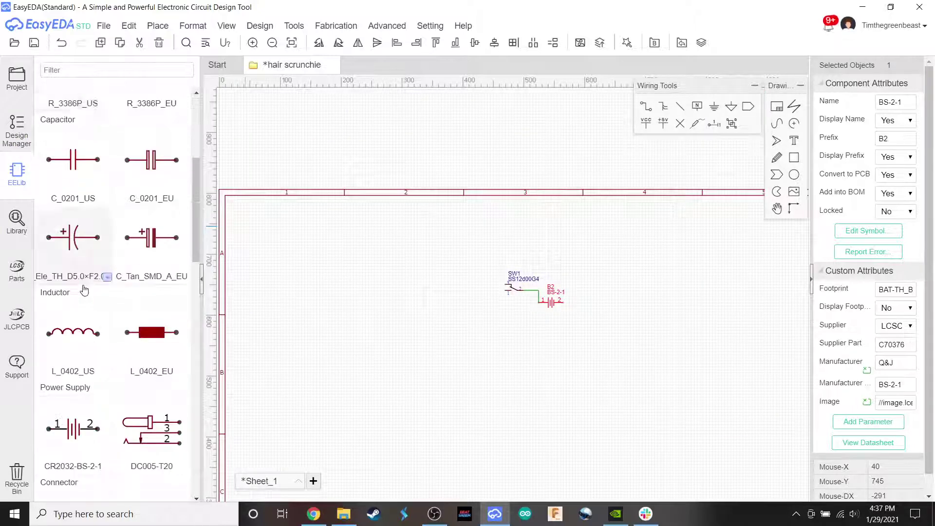
pyautogui.scroll(-5, 88, 291)
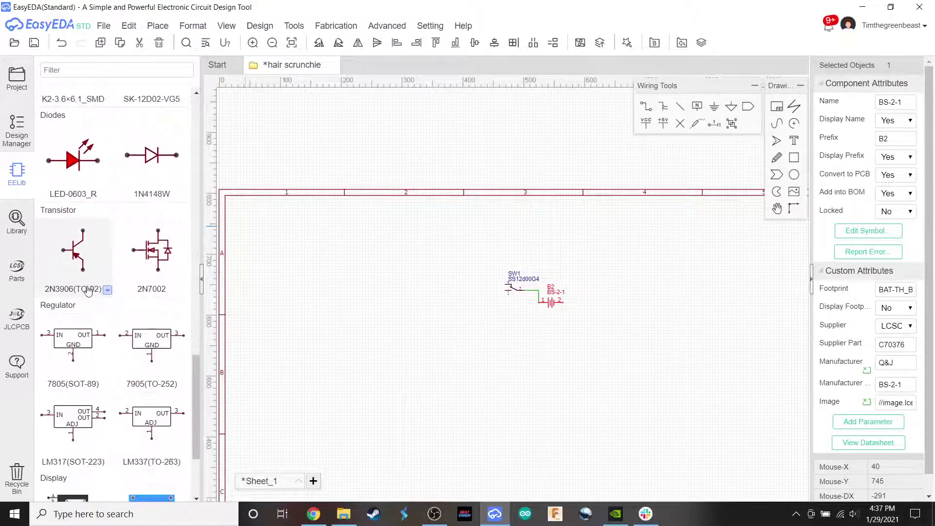
pyautogui.click(107, 195)
pyautogui.scroll(1, 94, 256)
pyautogui.click(107, 257)
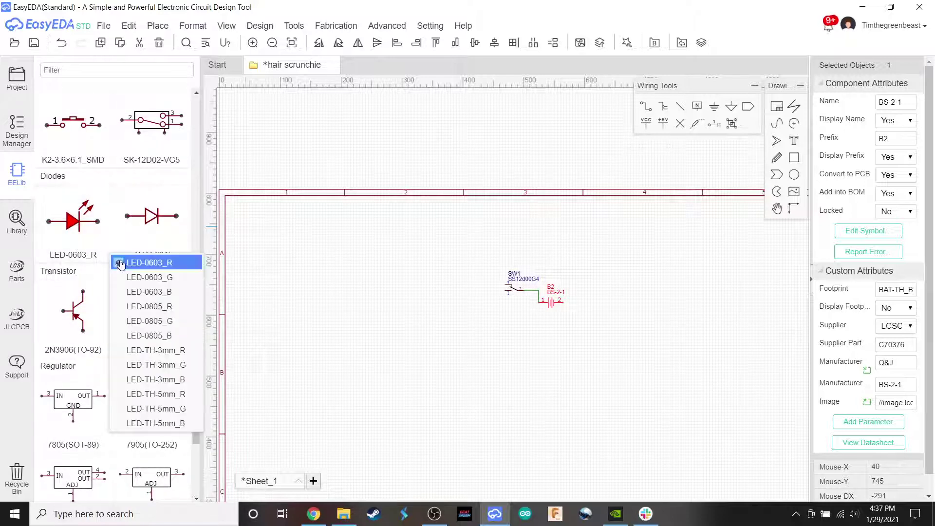
pyautogui.click(161, 350)
# Place five LED-TH-3mm_R LEDs in a vertical column beside the switch and battery circuit
pyautogui.click(75, 221)
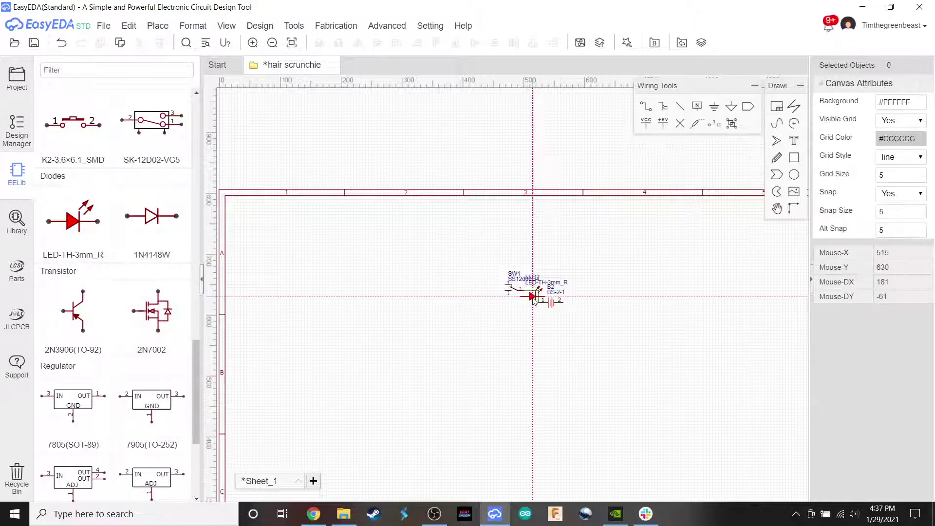
pyautogui.click(412, 251)
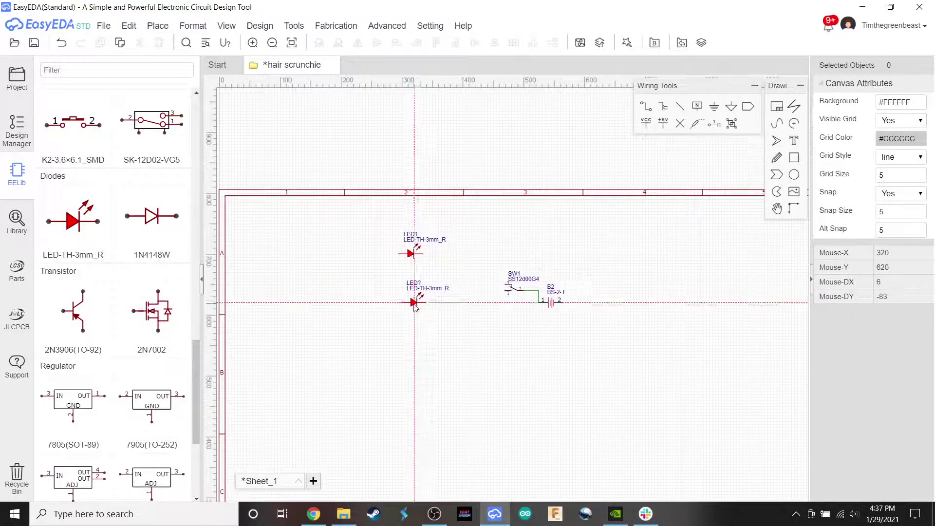
pyautogui.scroll(3, 411, 298)
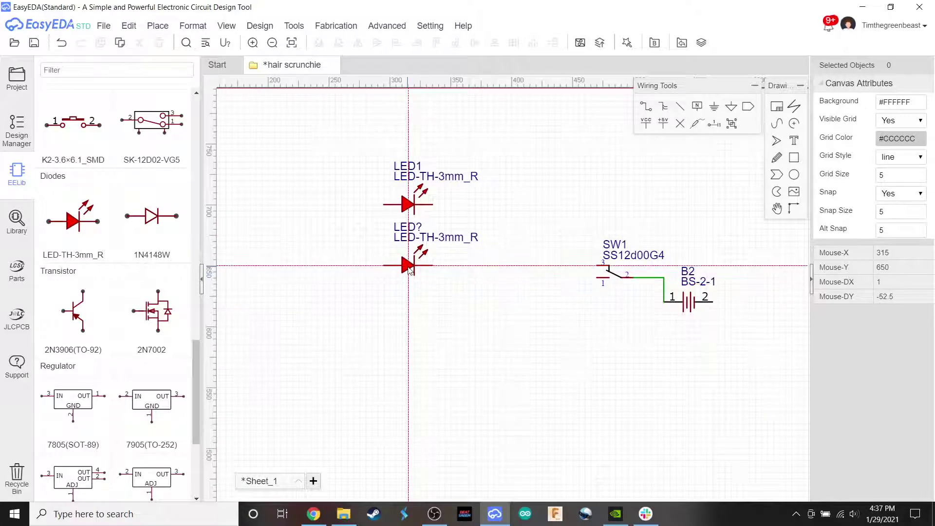
pyautogui.click(409, 269)
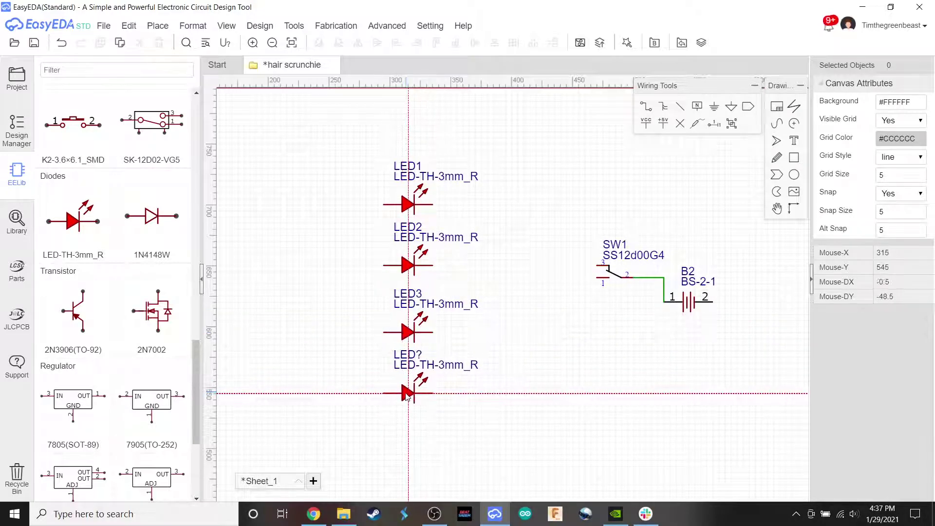
pyautogui.click(407, 394)
pyautogui.scroll(-2, 401, 424)
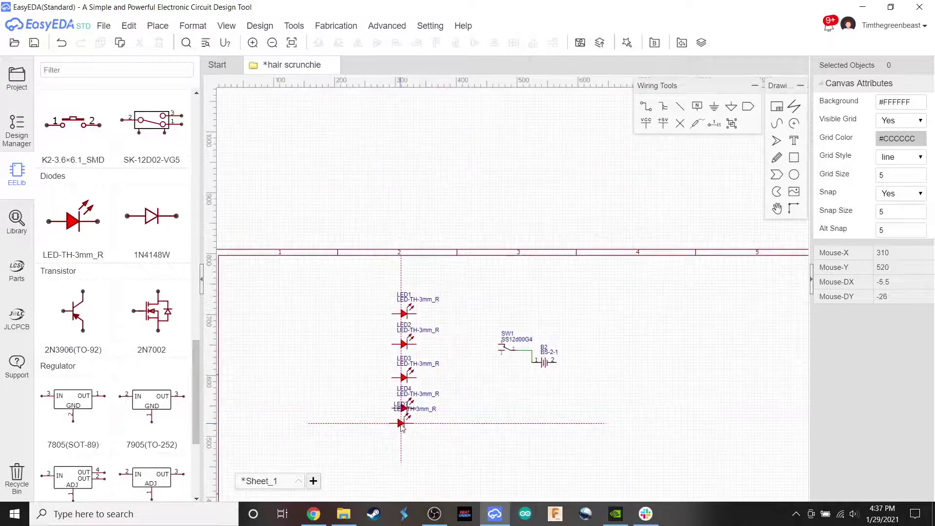
pyautogui.scroll(3, 401, 424)
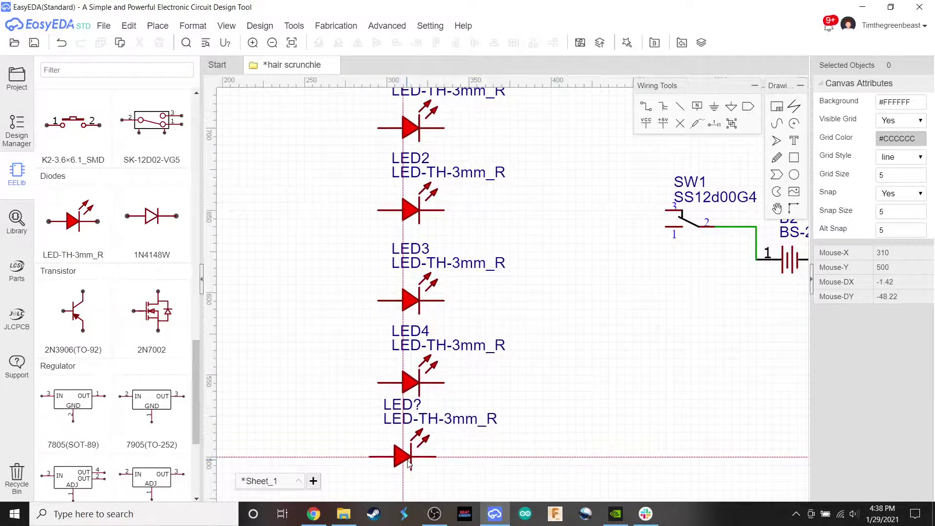
pyautogui.click(408, 461)
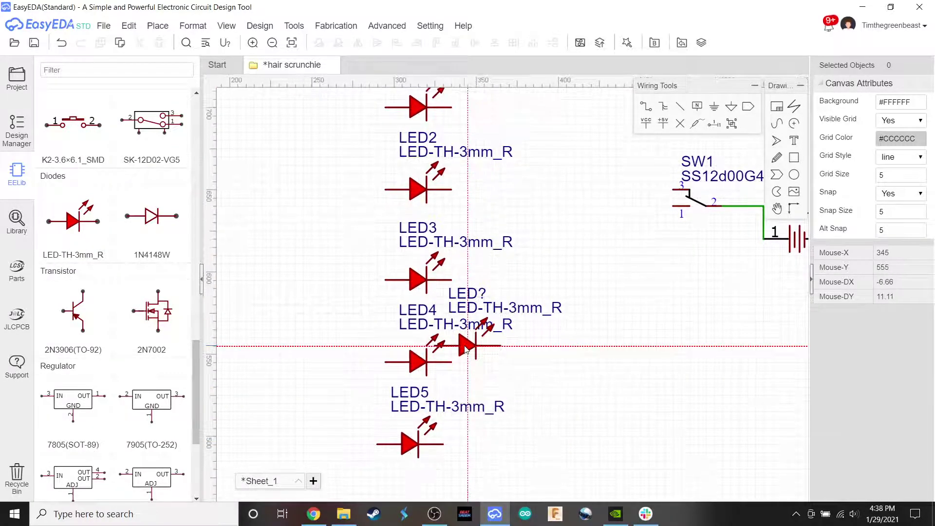
pyautogui.press('Escape')
# Move LED5 into line with the four LEDs above it
pyautogui.scroll(2, 445, 347)
pyautogui.scroll(-3, 444, 346)
pyautogui.moveTo(463, 355); pyautogui.dragTo(430, 294, button='right')
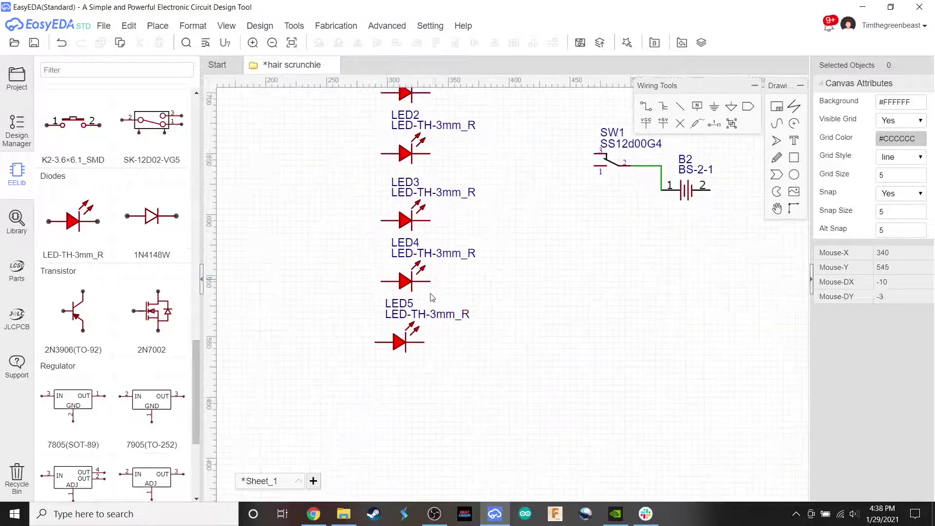
pyautogui.moveTo(402, 354); pyautogui.dragTo(408, 357)
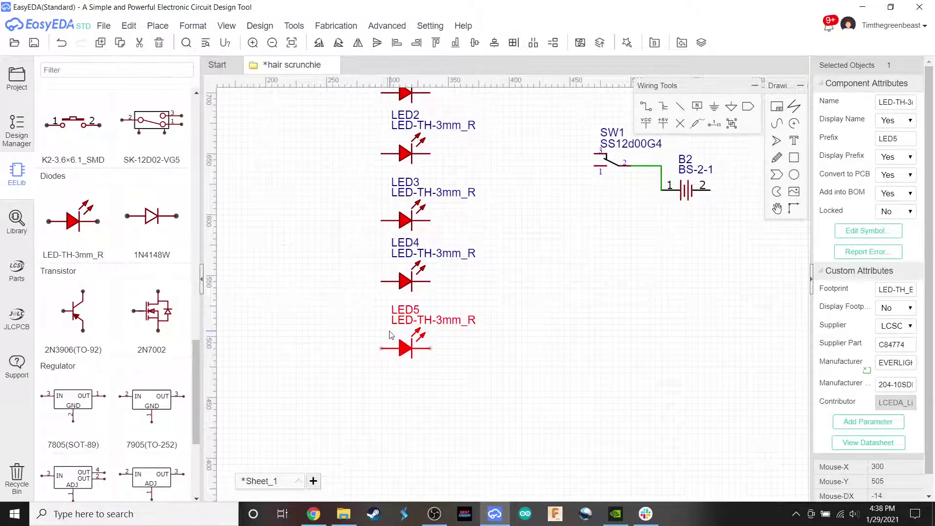
pyautogui.click(373, 338)
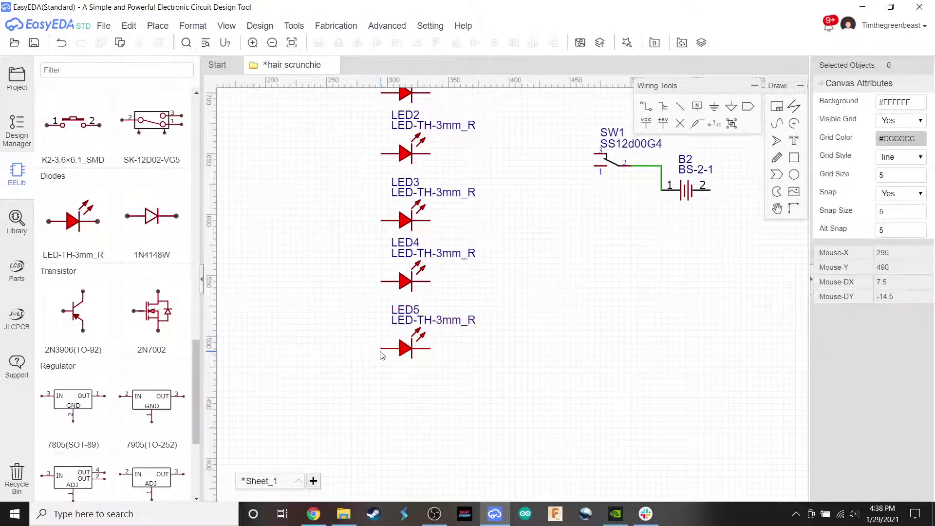
# Wire LED1 to LED5 in parallel with one vertical wire joining the anodes and another joining the cathodes
pyautogui.click(381, 348)
pyautogui.moveTo(348, 201); pyautogui.dragTo(381, 335, button='right')
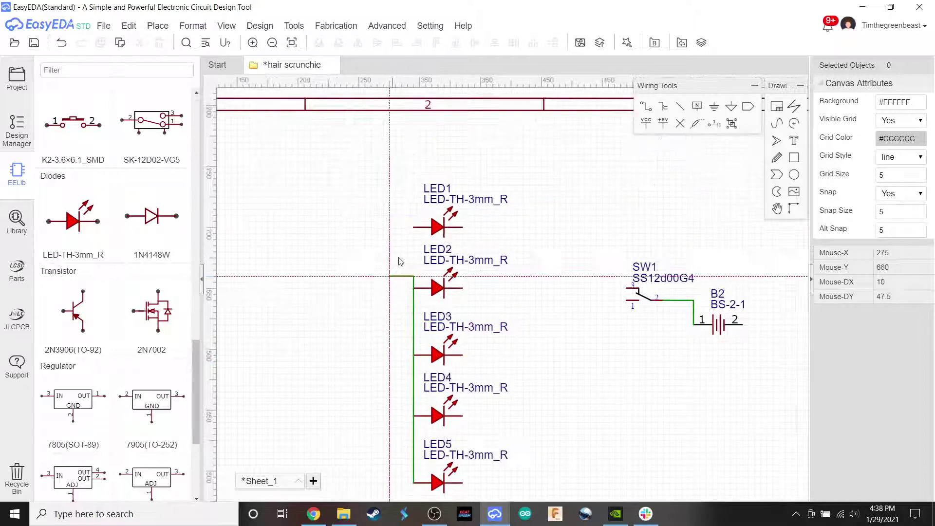
pyautogui.click(415, 228)
pyautogui.click(414, 228)
pyautogui.click(462, 482)
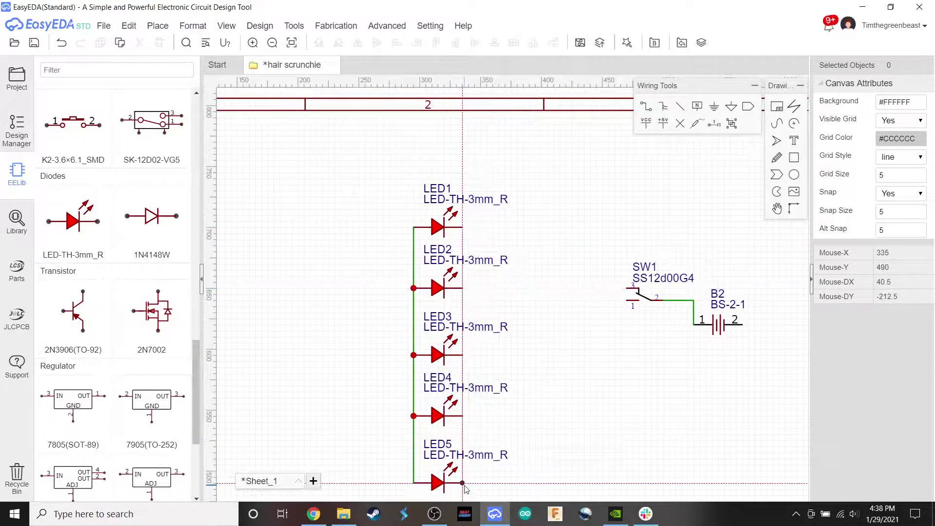
pyautogui.click(462, 227)
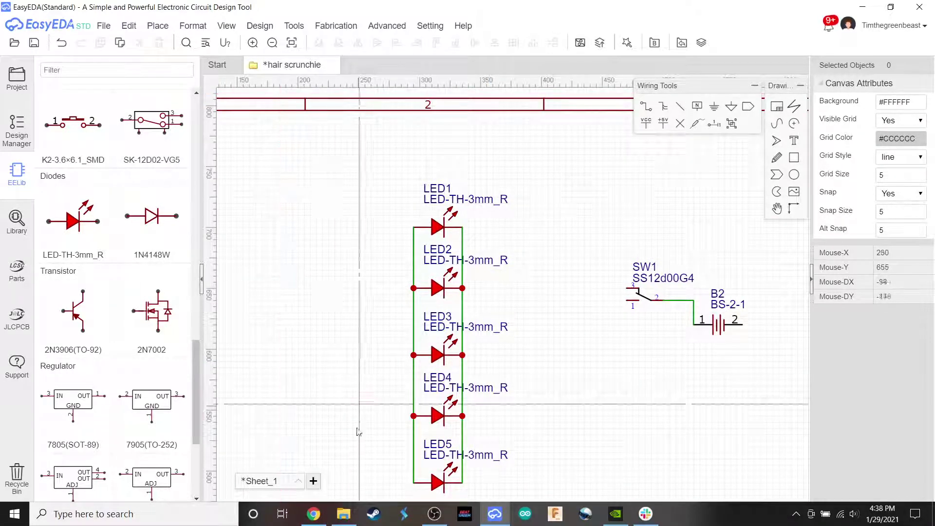
# Switch to Chrome and search Google Images for "led" in a new tab
pyautogui.click(313, 513)
pyautogui.click(456, 9)
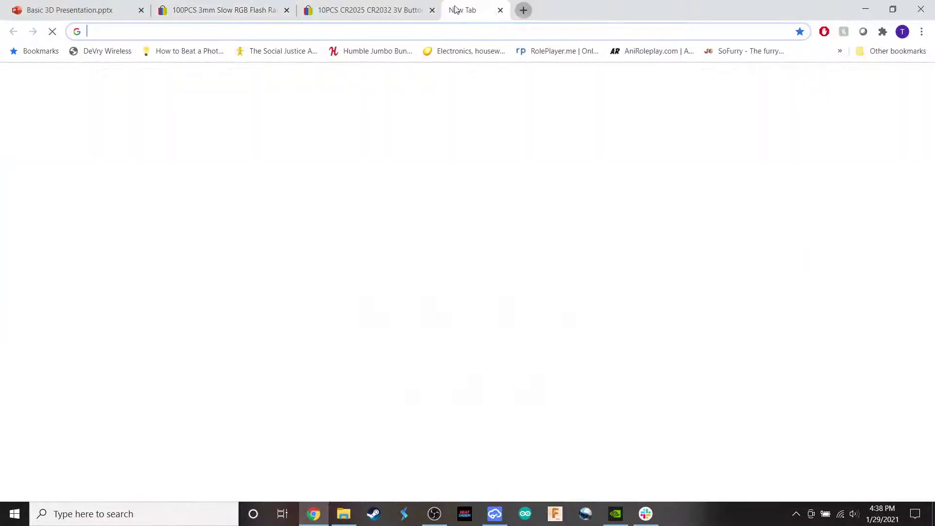
pyautogui.write('die')
pyautogui.press('BackSpace')
pyautogui.press('BackSpace')
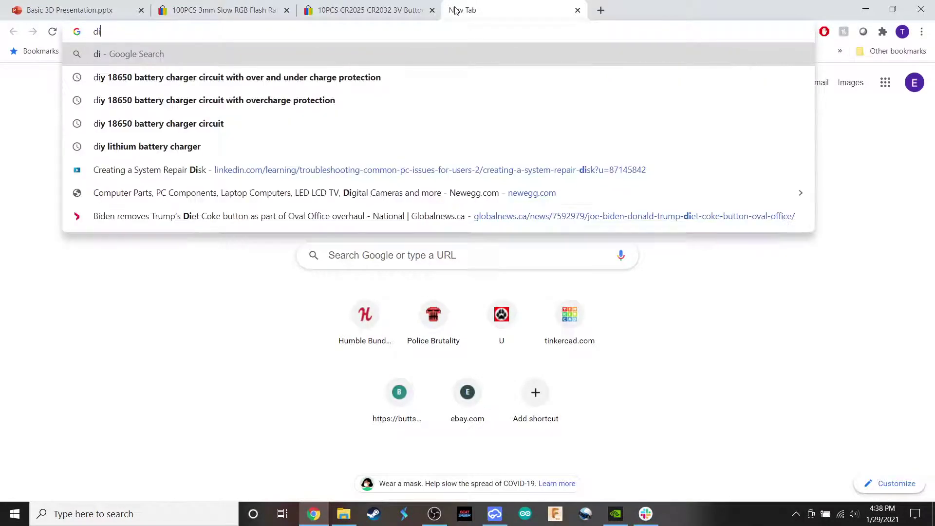
pyautogui.write('io')
pyautogui.press('BackSpace')
pyautogui.press('BackSpace')
pyautogui.press('BackSpace')
pyautogui.write('led')
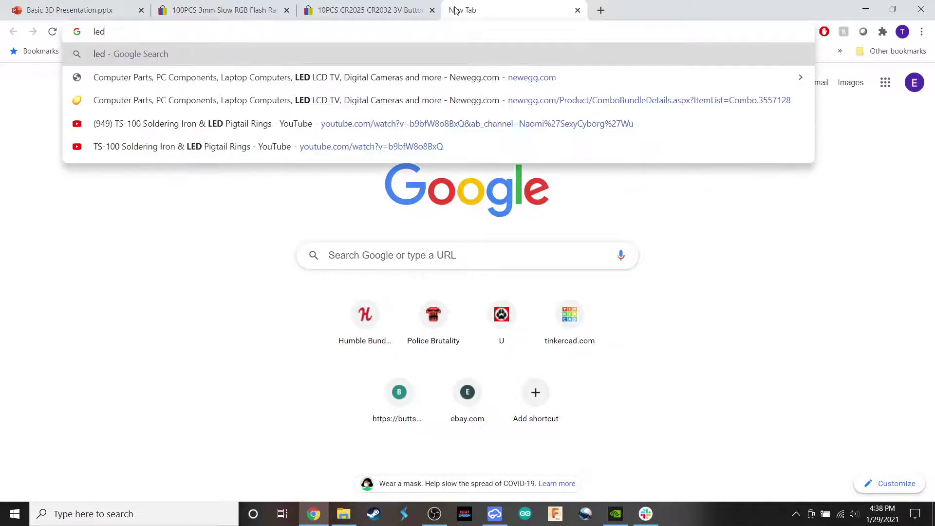
pyautogui.press('Return')
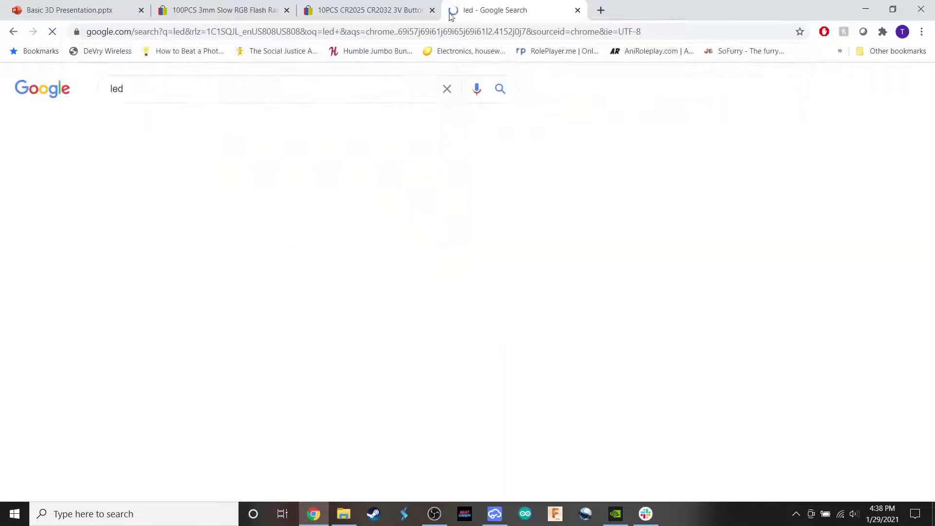
pyautogui.click(229, 124)
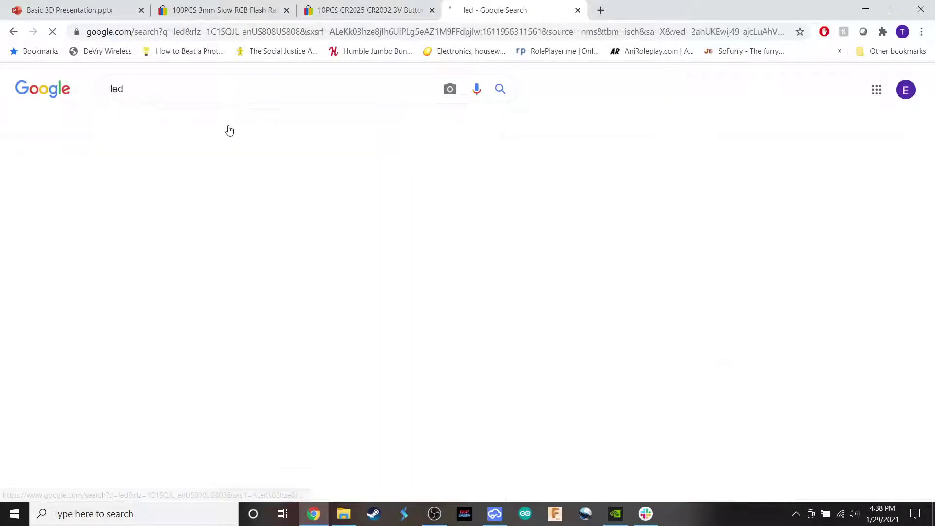
# Look through the LED images and refine the image search to "led schematic symbol" to check the LED's polarity
pyautogui.scroll(-5, 464, 140)
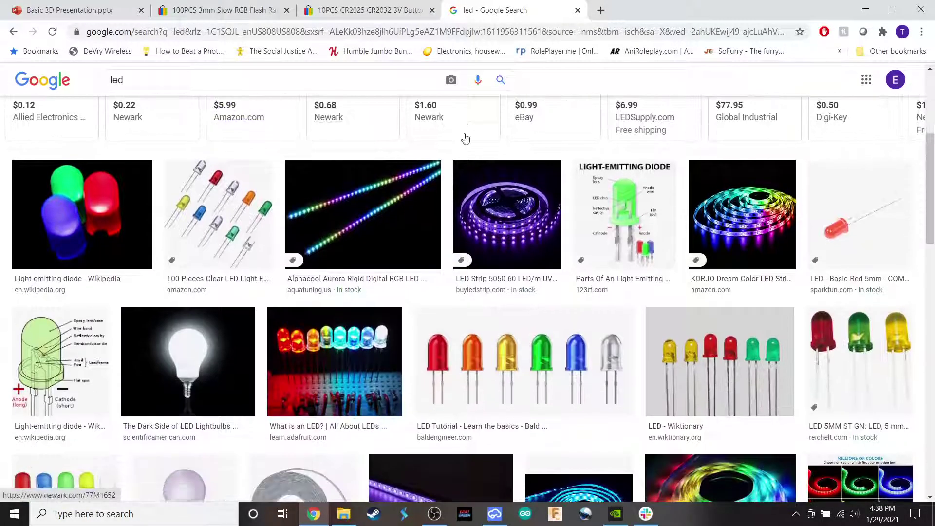
pyautogui.scroll(-10, 623, 249)
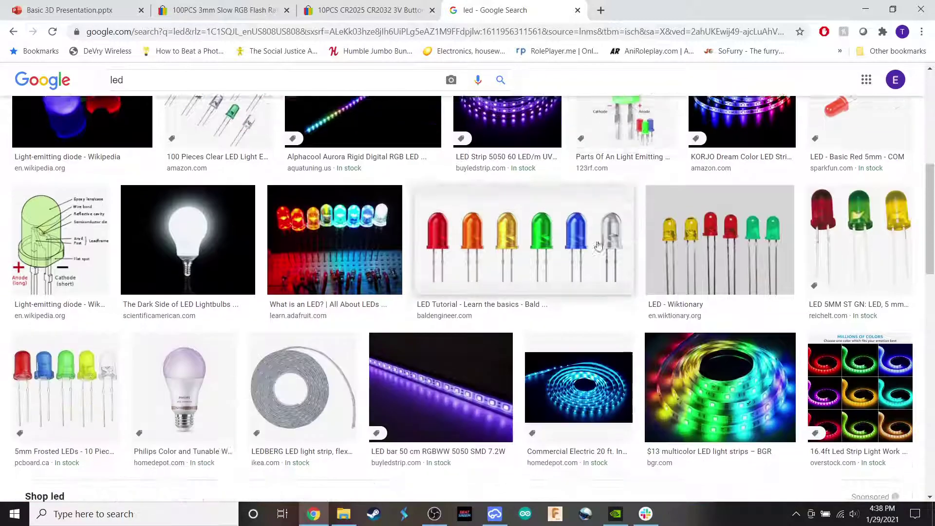
pyautogui.scroll(15, 310, 86)
pyautogui.scroll(2, 311, 87)
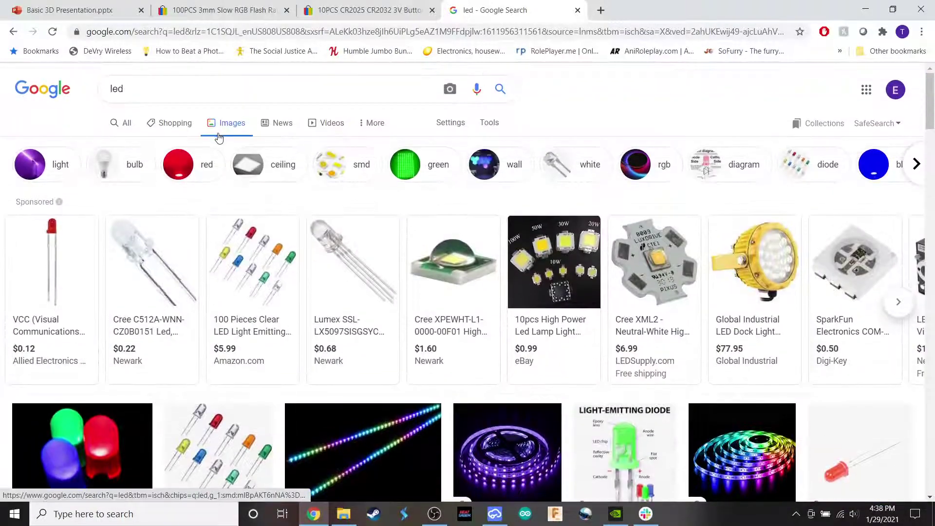
pyautogui.click(232, 89)
pyautogui.write('sche')
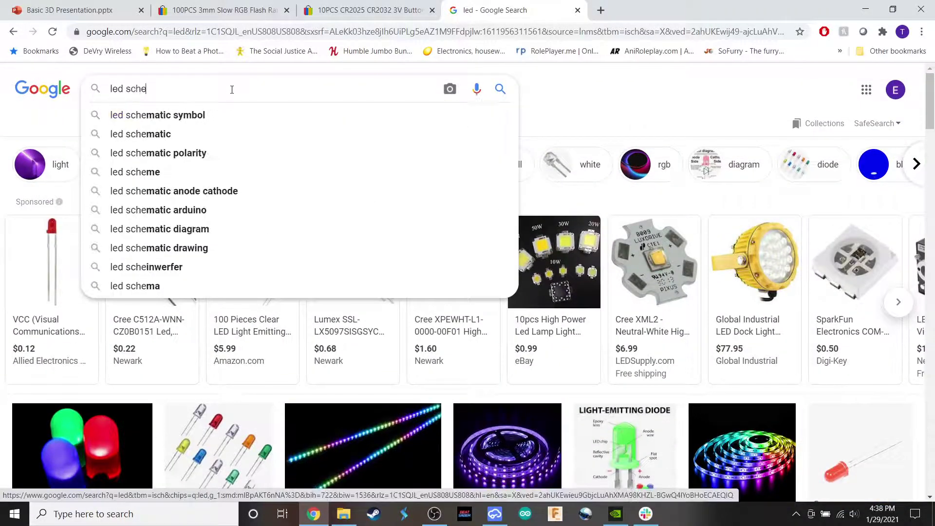
pyautogui.press('Down')
pyautogui.press('Return')
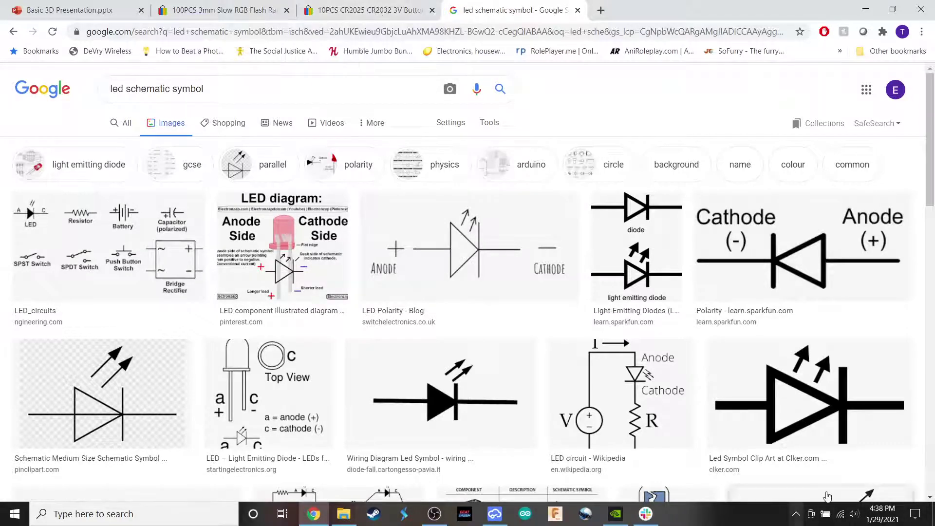
# Return to EasyEDA and move the switch, battery and their wire together so the battery sits directly above LED1
pyautogui.click(495, 514)
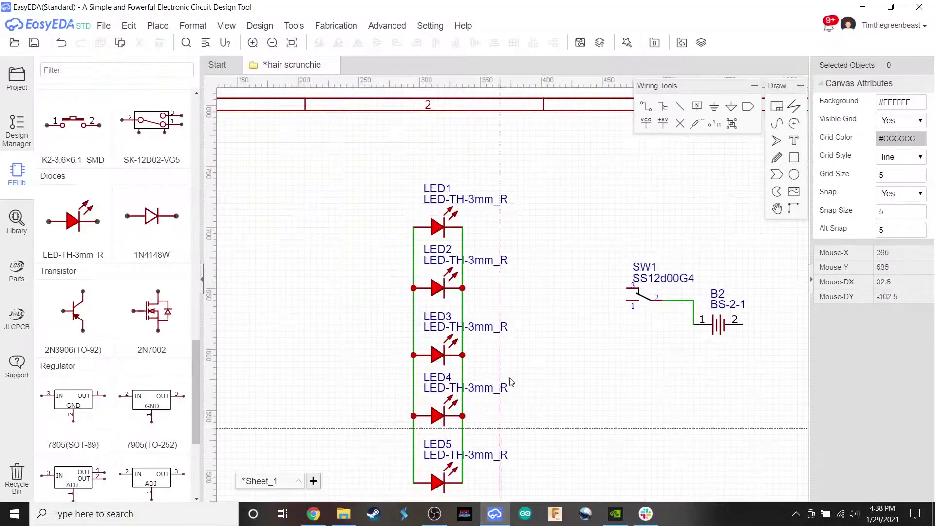
pyautogui.moveTo(781, 379); pyautogui.dragTo(624, 258)
pyautogui.moveTo(657, 295); pyautogui.dragTo(415, 144)
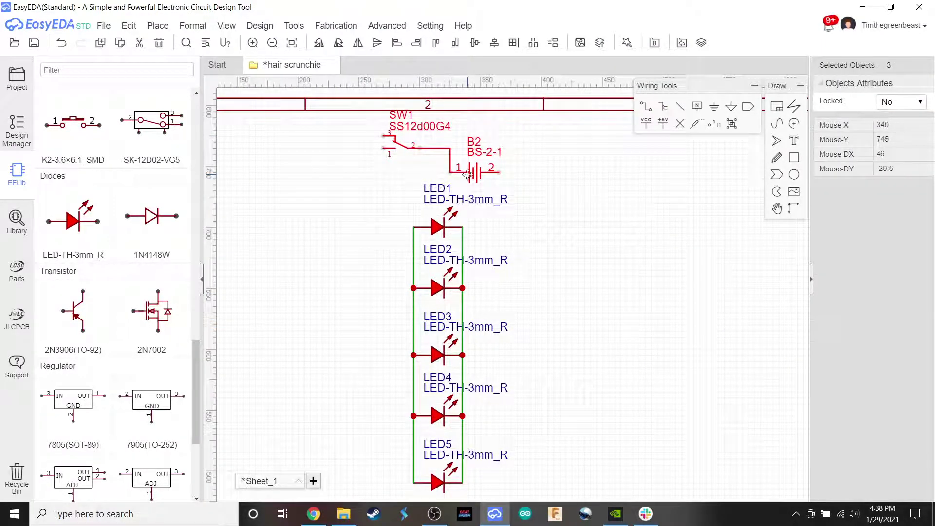
pyautogui.moveTo(459, 172); pyautogui.dragTo(433, 177)
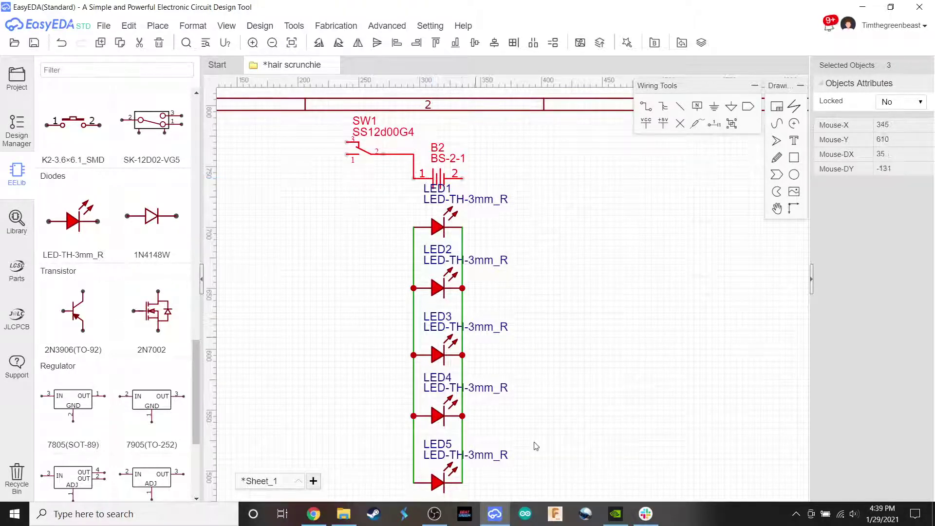
# Move the whole wired column of five LEDs down to leave a gap beneath the battery
pyautogui.scroll(-2, 555, 451)
pyautogui.moveTo(556, 451); pyautogui.dragTo(545, 264, button='right')
pyautogui.scroll(1, 560, 347)
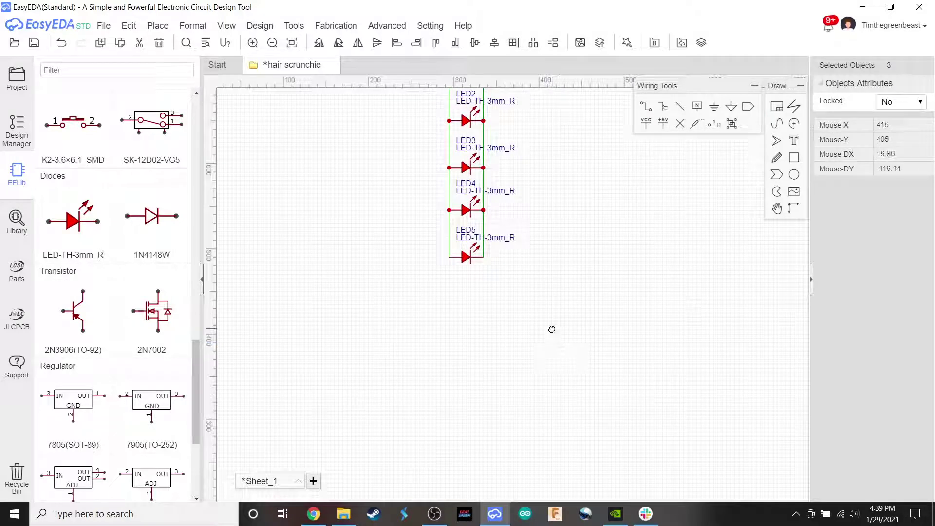
pyautogui.moveTo(551, 329); pyautogui.dragTo(561, 413, button='right')
pyautogui.moveTo(560, 412); pyautogui.dragTo(428, 131)
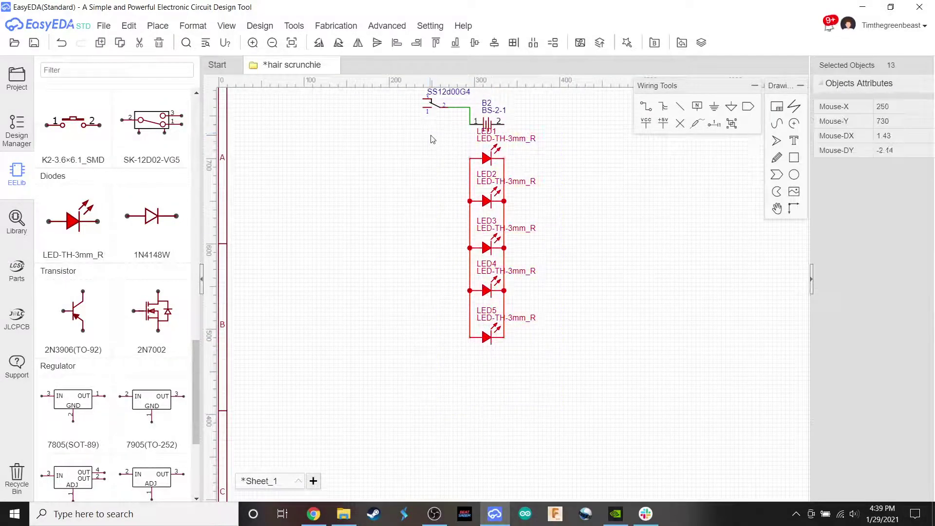
pyautogui.moveTo(496, 161); pyautogui.dragTo(488, 209)
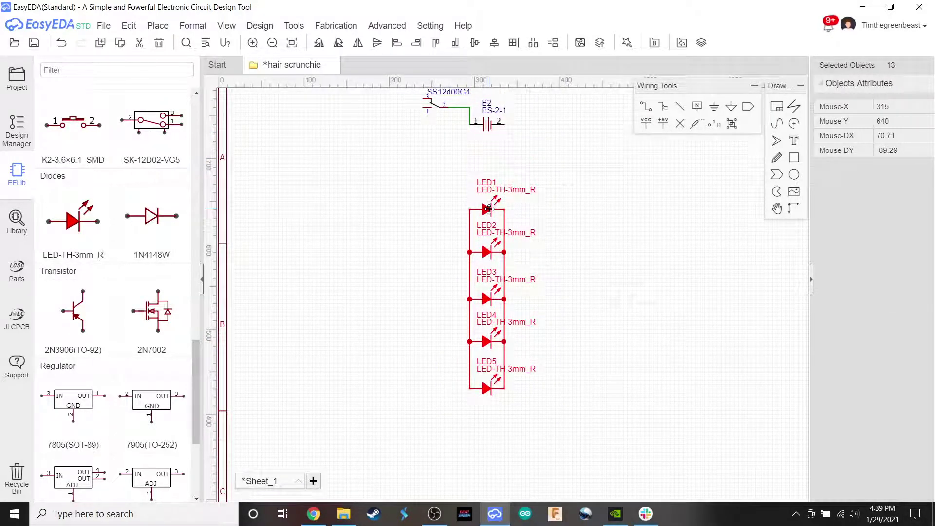
# Wire the cathode side of the LED column from LED1 up to pin 2 of battery B2
pyautogui.click(599, 231)
pyautogui.scroll(2, 482, 215)
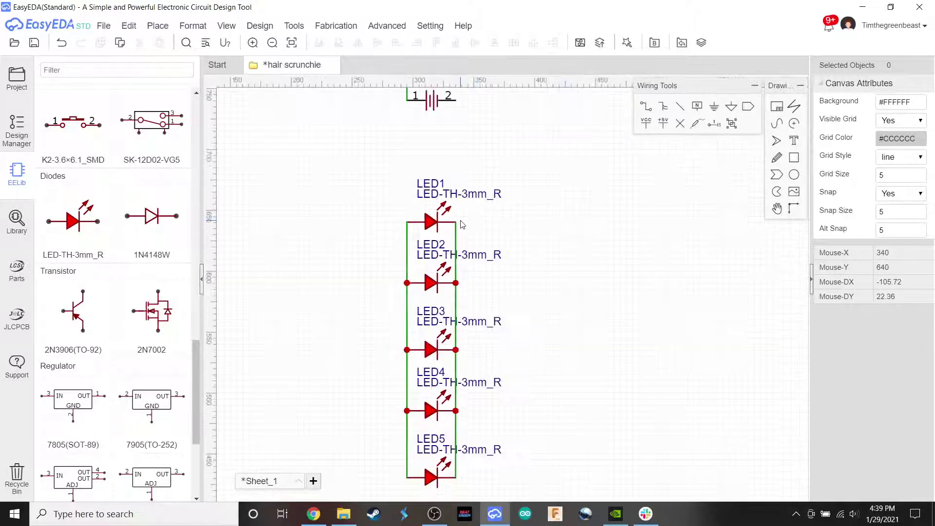
pyautogui.scroll(-1, 467, 224)
pyautogui.click(653, 106)
pyautogui.click(456, 222)
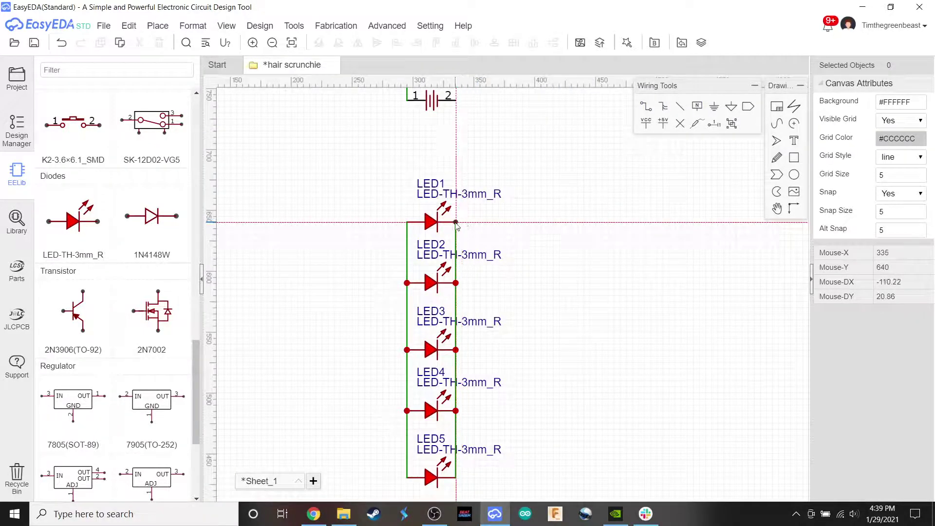
pyautogui.click(459, 102)
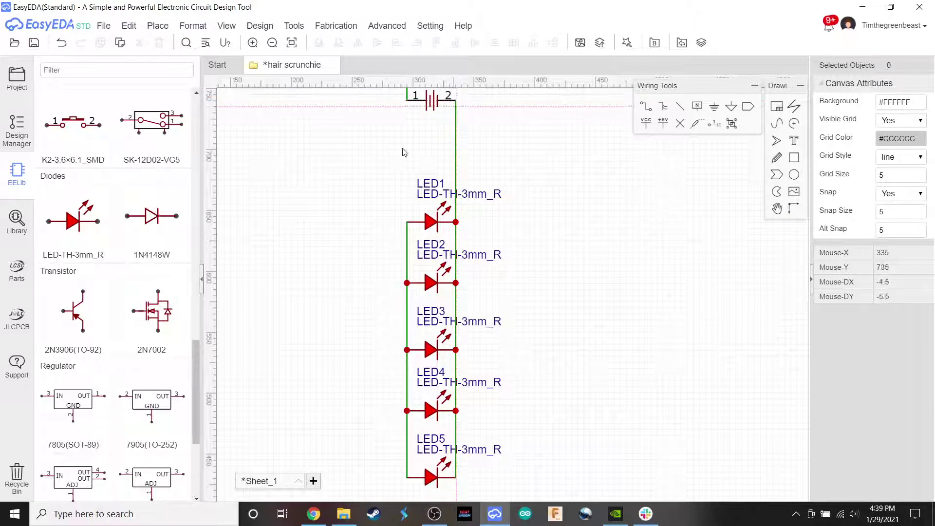
# Wire LED1's anode to pin 3 of switch SW1, routing the wire around the battery, and end wiring
pyautogui.click(407, 222)
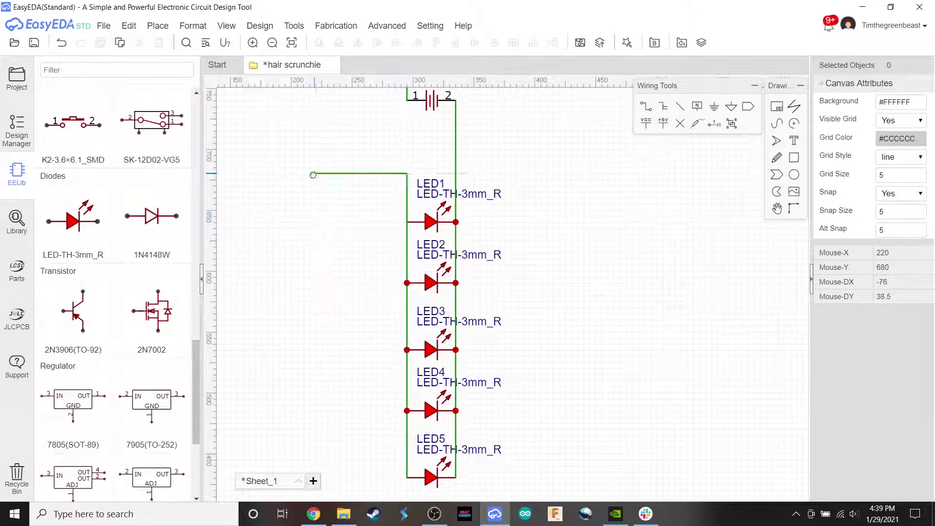
pyautogui.moveTo(313, 174); pyautogui.dragTo(379, 297, button='right')
pyautogui.click(395, 261)
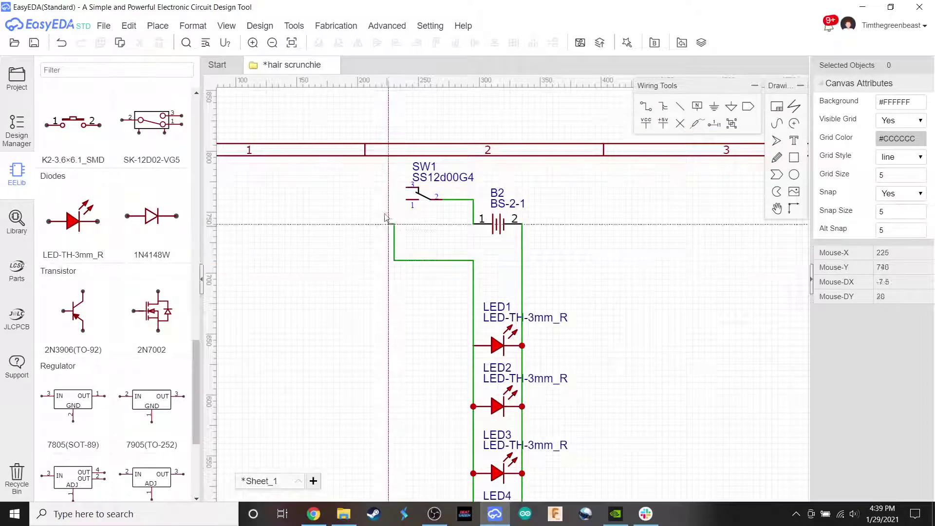
pyautogui.click(414, 187)
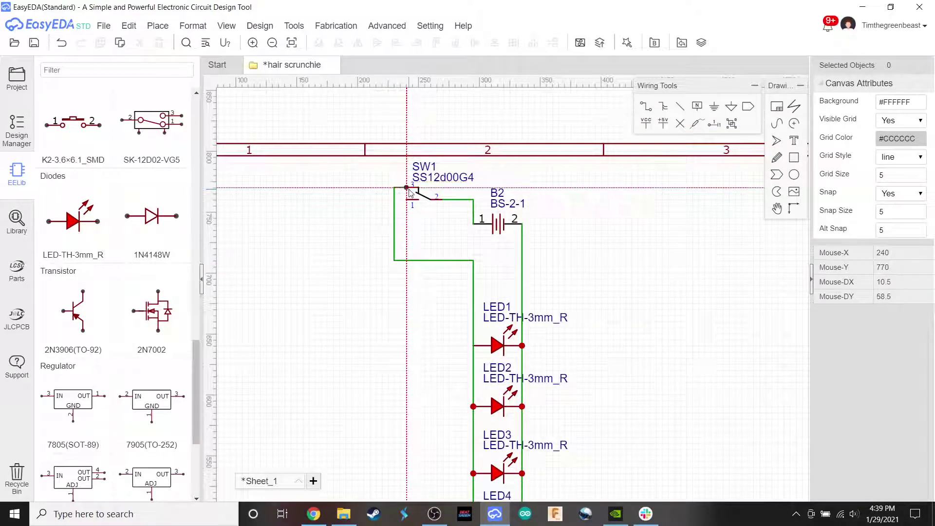
pyautogui.rightClick(553, 228)
pyautogui.moveTo(560, 258); pyautogui.dragTo(460, 157, button='right')
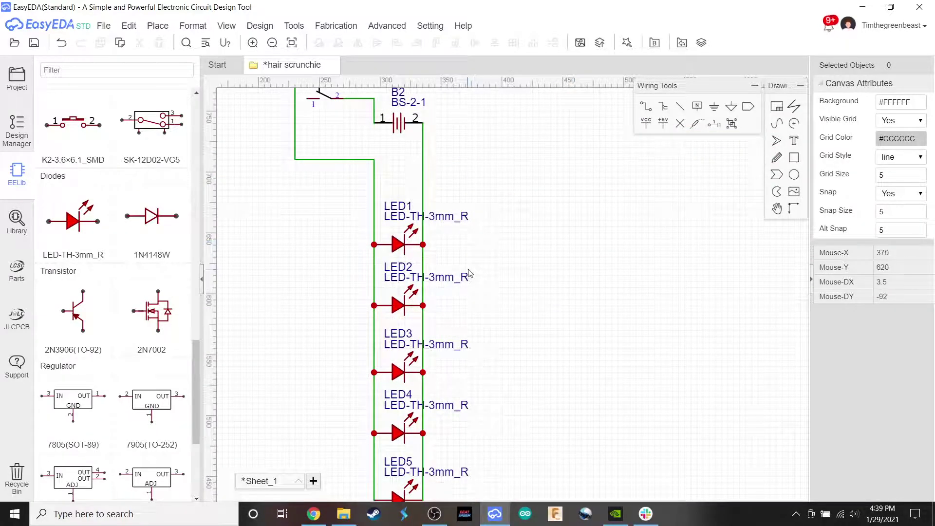
pyautogui.scroll(-2, 469, 273)
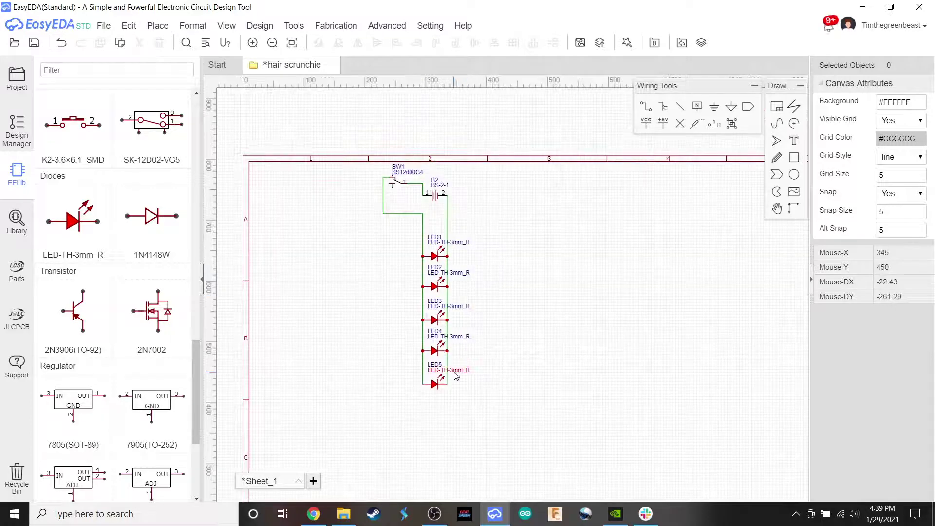
pyautogui.scroll(4, 457, 375)
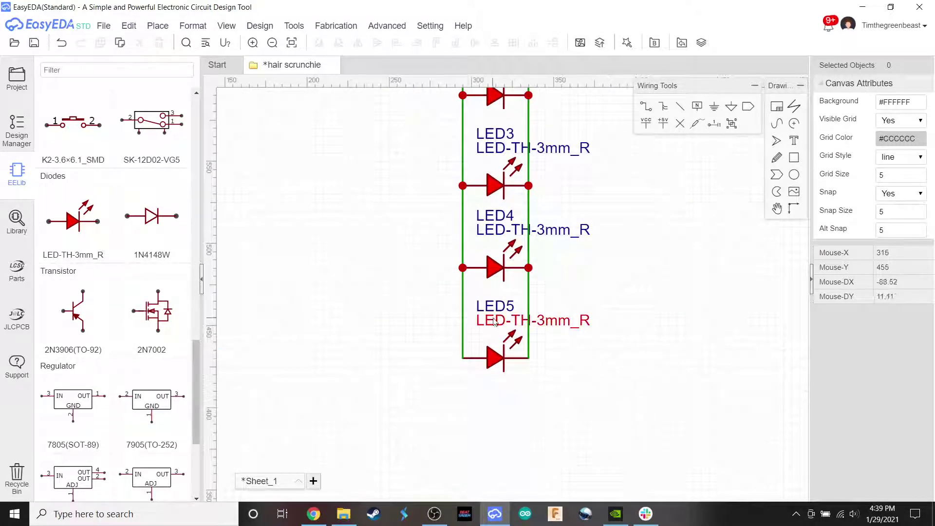
pyautogui.click(491, 361)
pyautogui.hotkey('ctrl', 'c')
pyautogui.hotkey('ctrl', 'v')
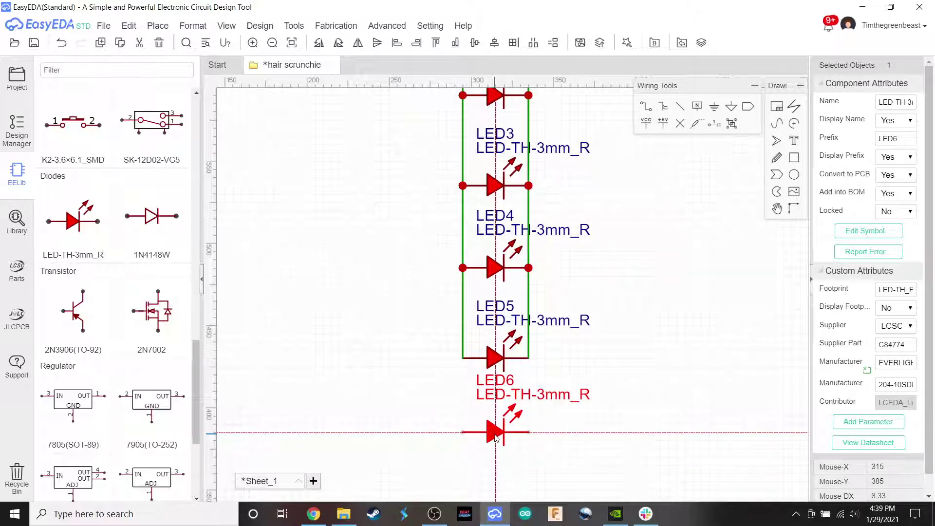
pyautogui.press('Escape')
pyautogui.scroll(-3, 582, 332)
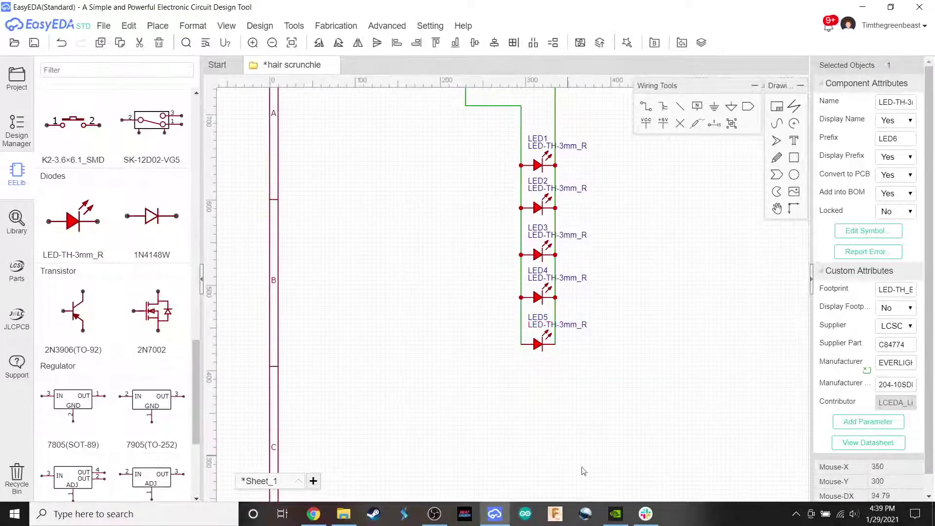
pyautogui.moveTo(435, 511)
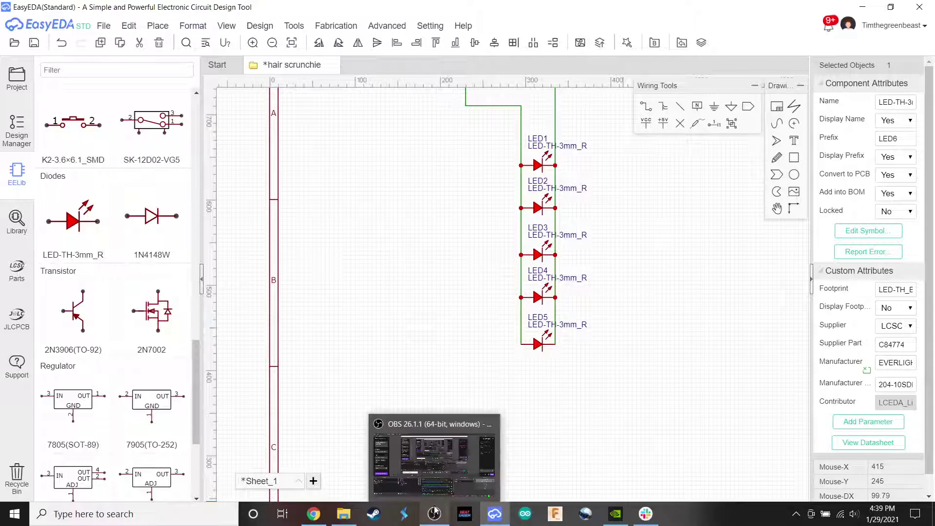
pyautogui.scroll(2, 610, 370)
pyautogui.scroll(-1, 574, 407)
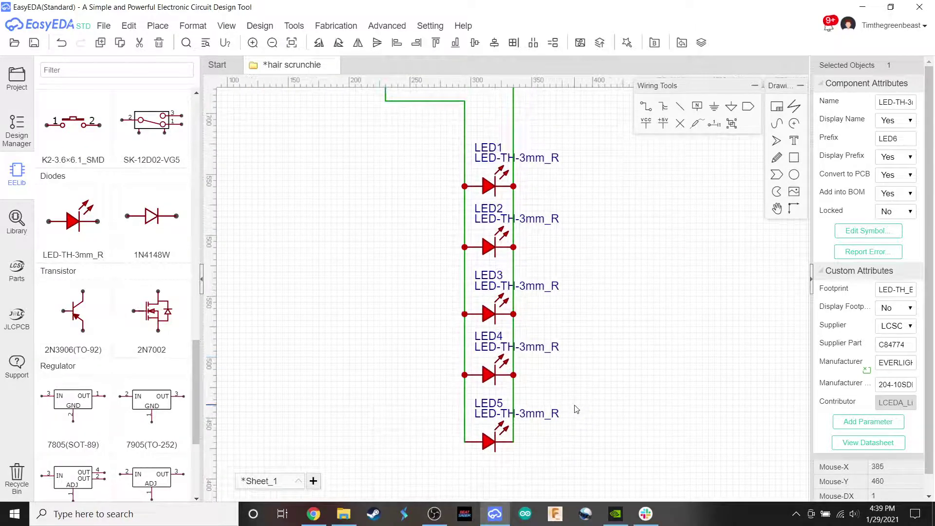
# Undo the wires linking the LED column to the battery and the switch
pyautogui.moveTo(616, 496); pyautogui.dragTo(426, 159)
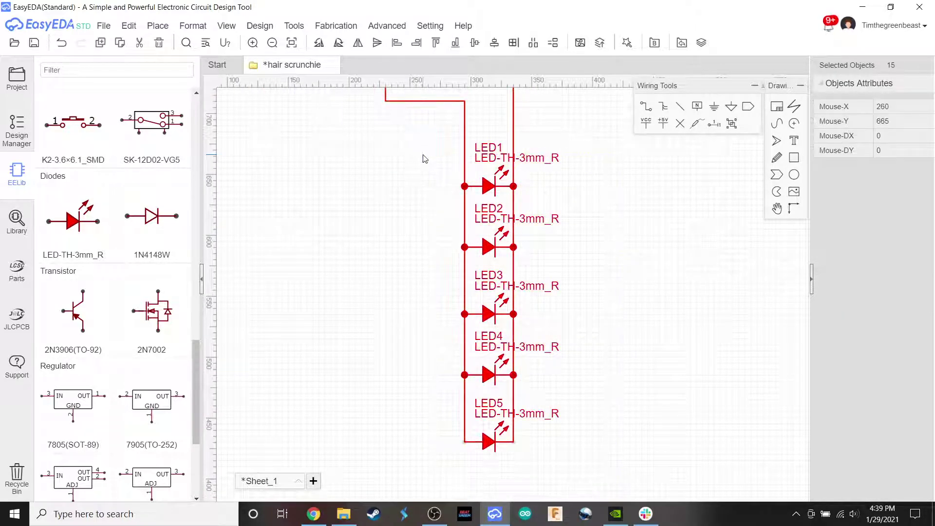
pyautogui.click(594, 281)
pyautogui.moveTo(605, 475); pyautogui.dragTo(408, 180)
pyautogui.hotkey('ctrl', 'z')
# Copy the wired column of five LEDs and place two duplicates to its right, level with the original
pyautogui.moveTo(553, 454); pyautogui.dragTo(358, 166)
pyautogui.hotkey('ctrl', 'c')
pyautogui.hotkey('ctrl', 'v')
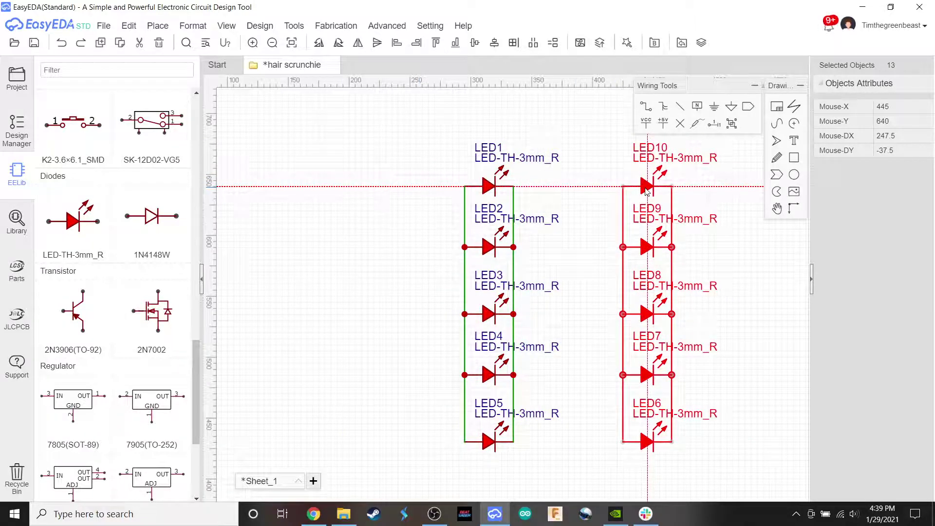
pyautogui.click(646, 189)
pyautogui.moveTo(724, 215); pyautogui.dragTo(470, 220, button='right')
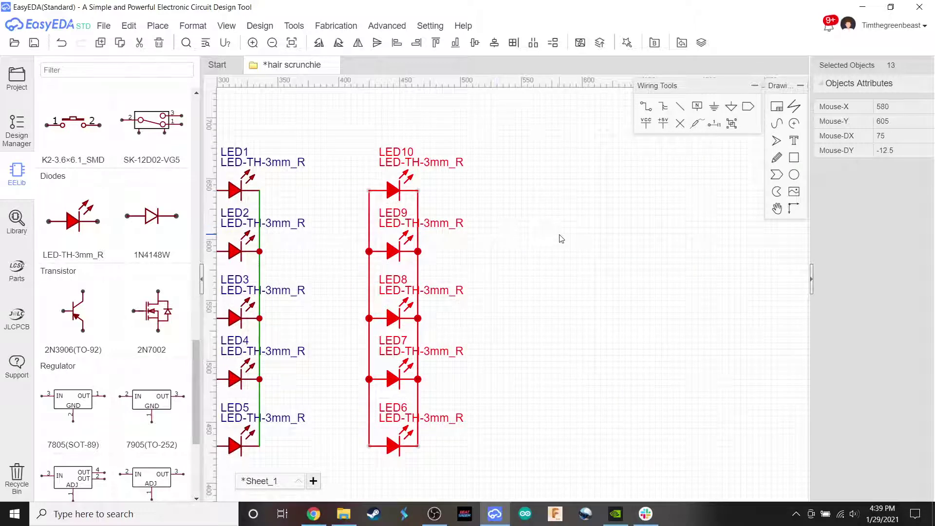
pyautogui.hotkey('ctrl', 'v')
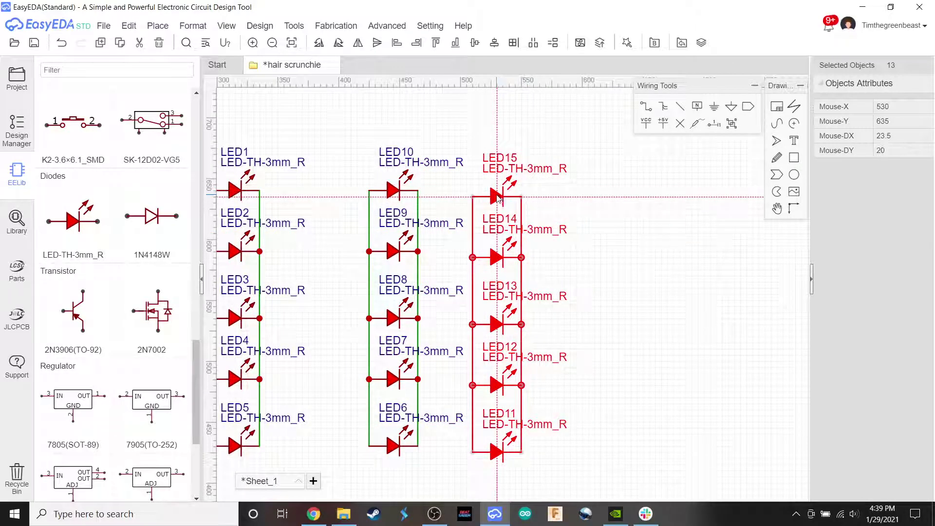
pyautogui.click(497, 196)
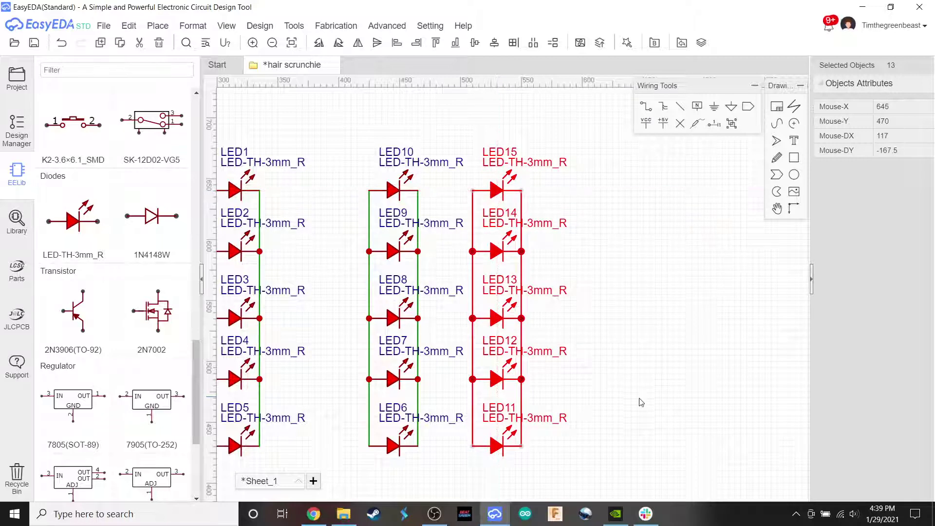
# Move both duplicated LED columns together towards the original so all three columns are evenly spaced
pyautogui.moveTo(639, 480); pyautogui.dragTo(345, 146)
pyautogui.moveTo(341, 143); pyautogui.dragTo(514, 114, button='right')
pyautogui.moveTo(559, 165); pyautogui.dragTo(500, 163)
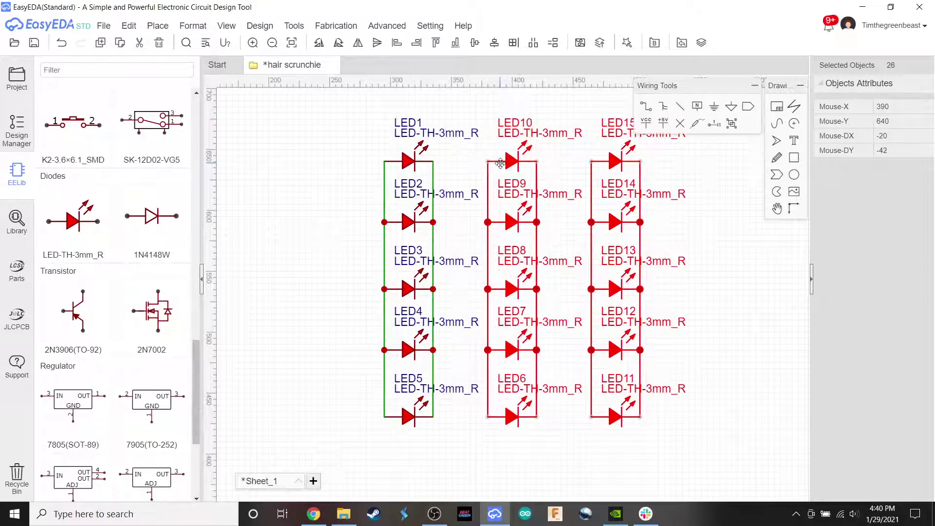
pyautogui.click(418, 105)
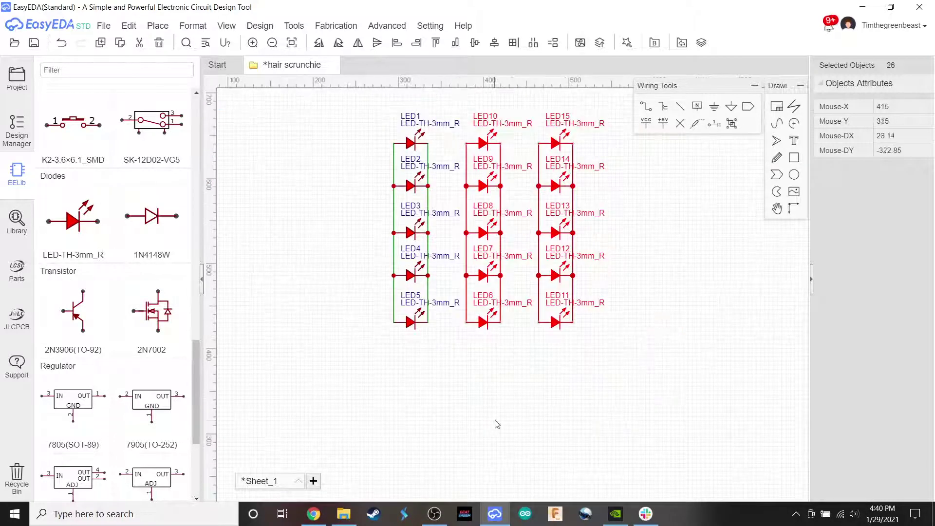
# Wire the cathode sides of the three LED columns together below LED5, LED6 and LED11
pyautogui.scroll(2, 477, 400)
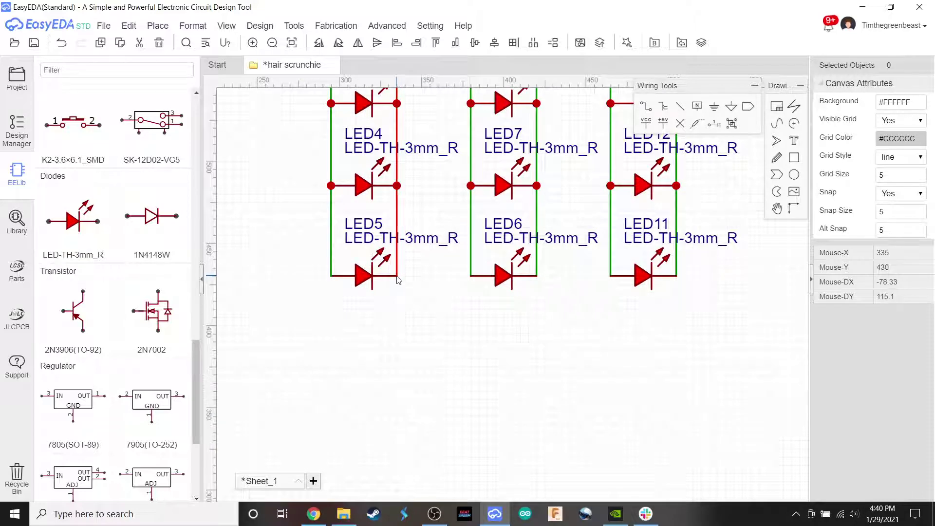
pyautogui.click(646, 106)
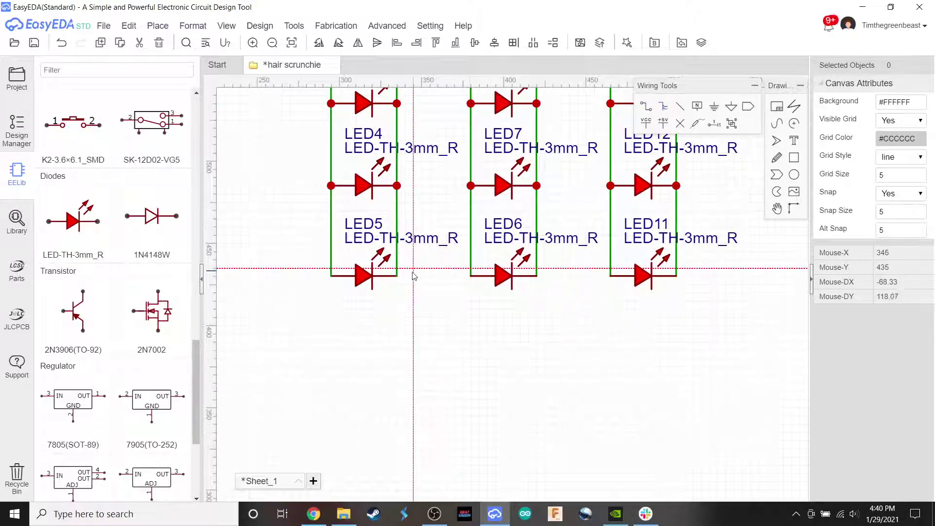
pyautogui.click(397, 276)
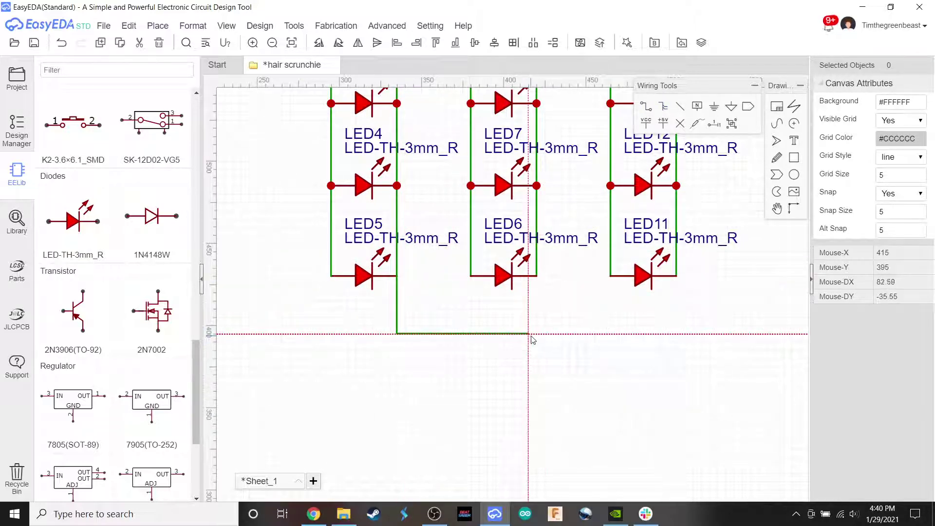
pyautogui.click(536, 276)
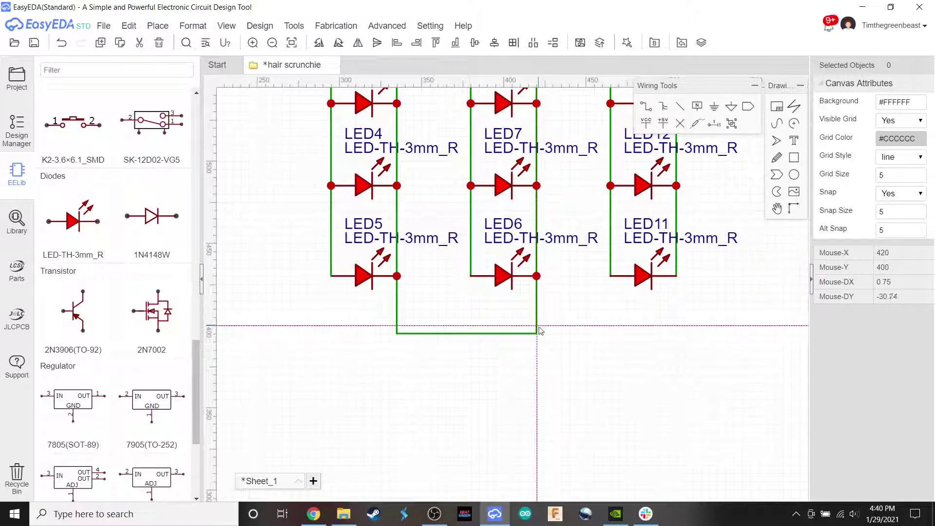
pyautogui.click(537, 333)
pyautogui.click(676, 276)
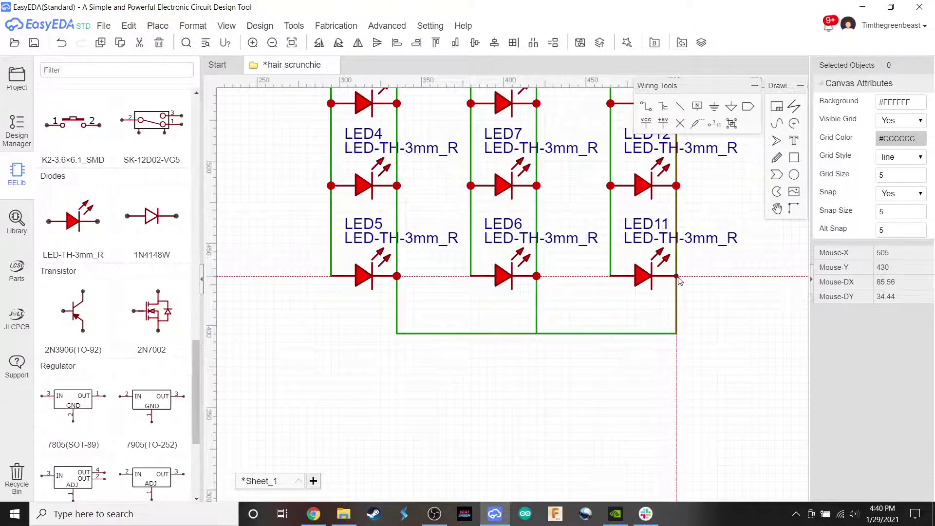
# Join the anode sides of LED11, LED6 and LED5 with a second wire run beneath the cathode wire
pyautogui.click(610, 276)
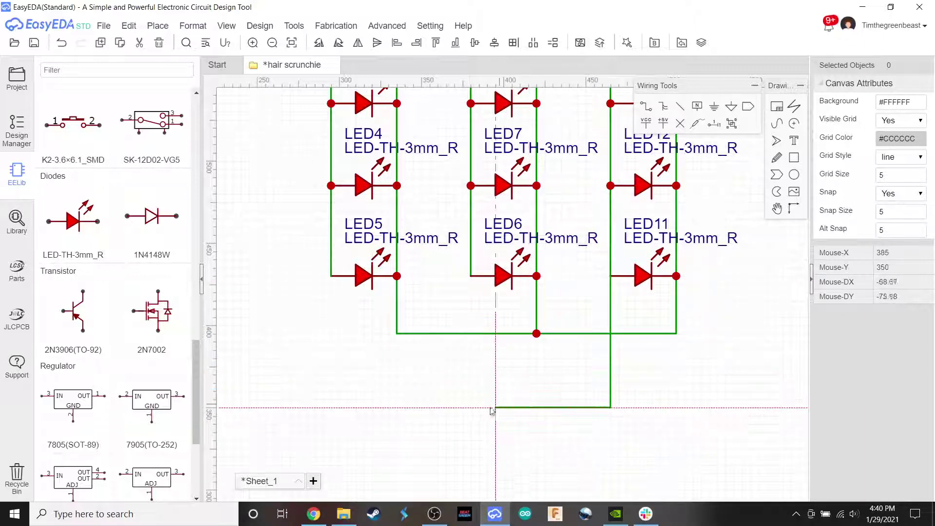
pyautogui.click(471, 407)
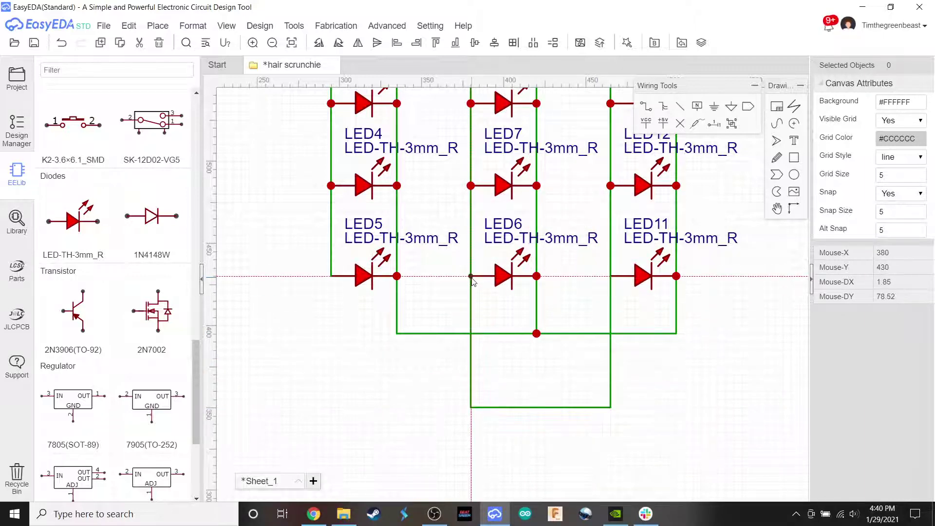
pyautogui.click(471, 277)
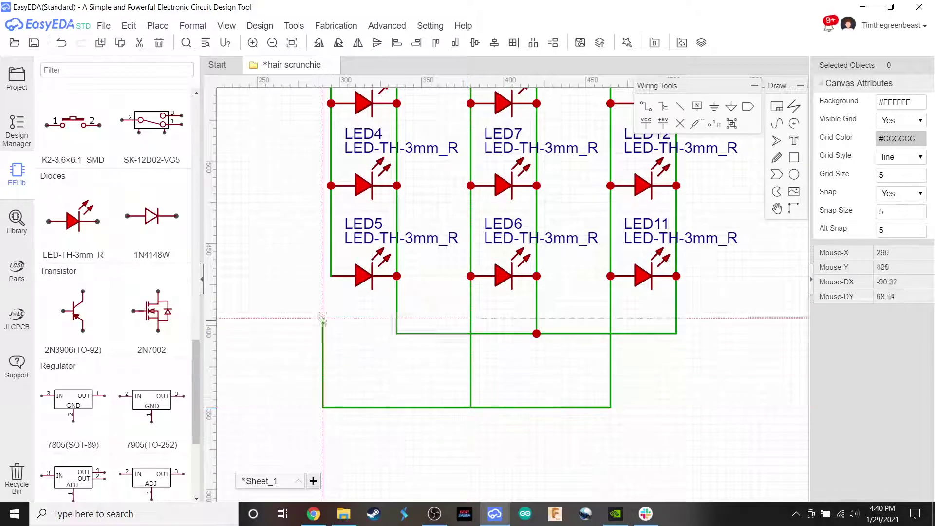
pyautogui.moveTo(331, 276); pyautogui.dragTo(411, 491, button='right')
# Connect LED1's cathode to pin 2 of battery B2 with a straight vertical wire
pyautogui.moveTo(428, 285); pyautogui.dragTo(421, 364, button='right')
pyautogui.click(457, 379)
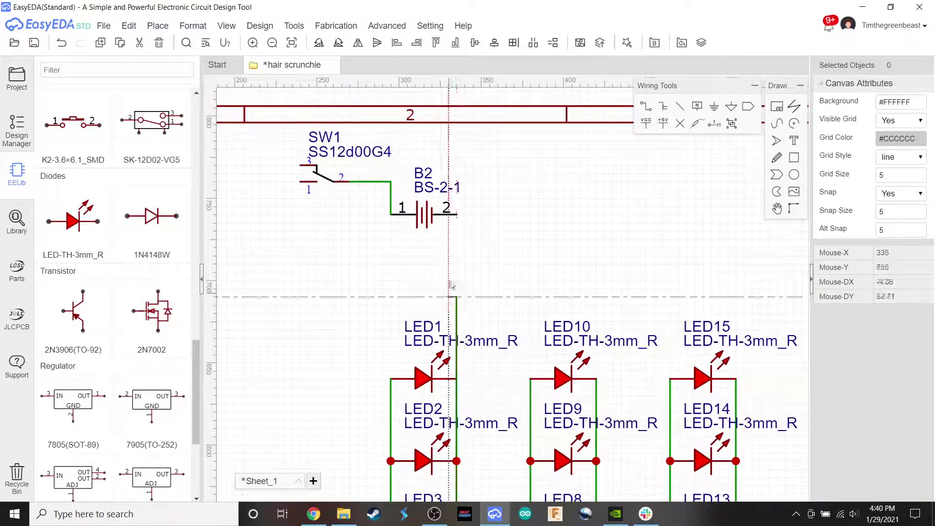
pyautogui.click(458, 216)
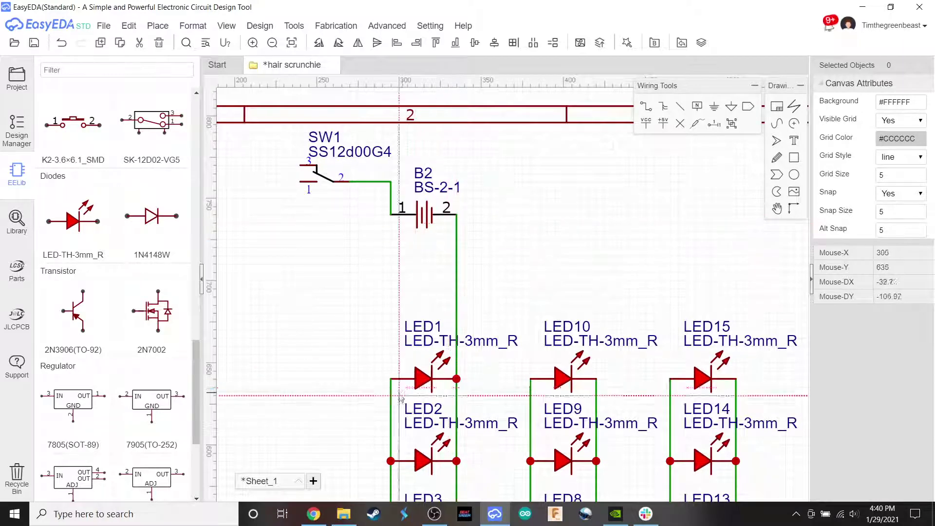
# Connect LED1's anode to pin 3 of switch SW1 with a wire routed outside the switch
pyautogui.click(391, 379)
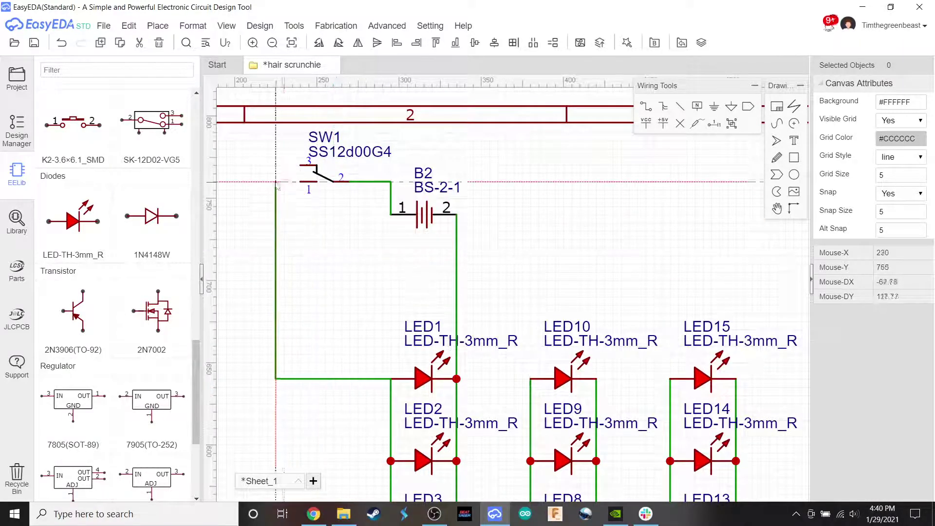
pyautogui.click(284, 167)
pyautogui.click(315, 171)
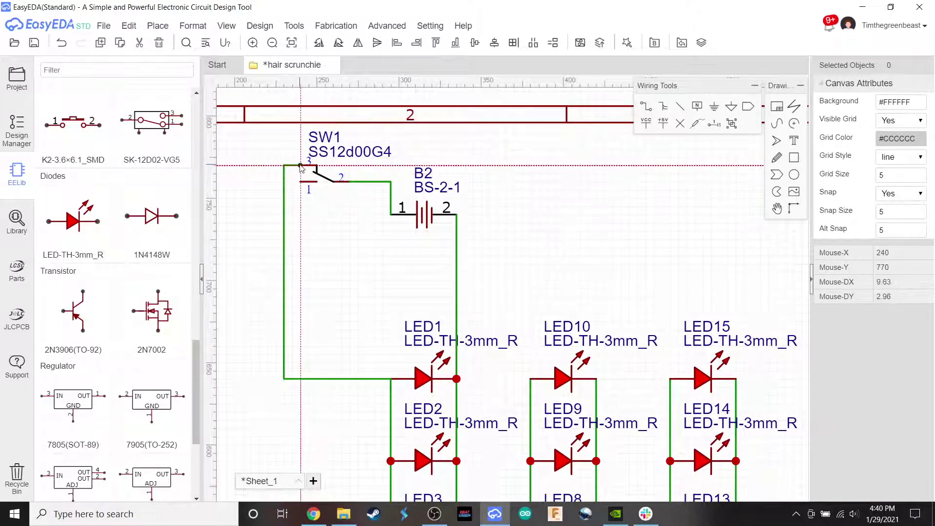
# Save the completed hair scrunchie schematic
pyautogui.scroll(-5, 479, 243)
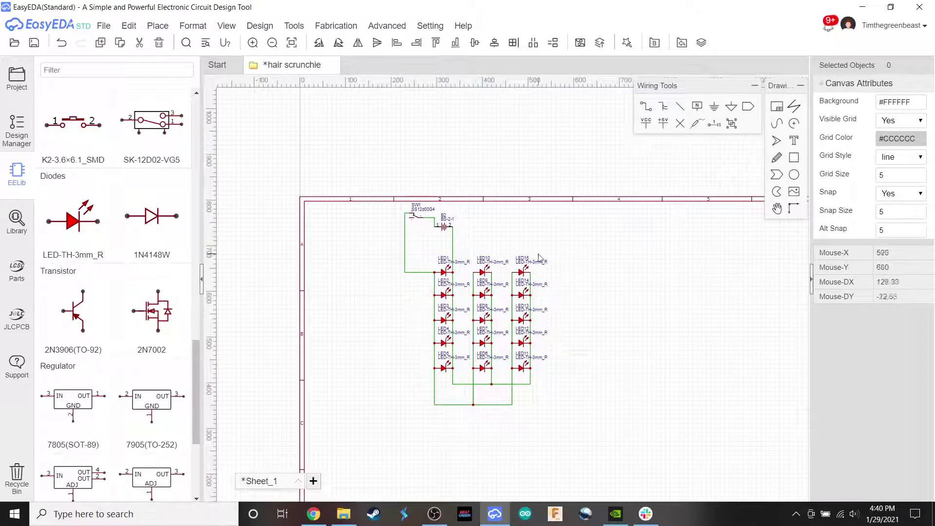
pyautogui.moveTo(539, 253); pyautogui.dragTo(481, 205, button='right')
pyautogui.hotkey('ctrl', 's')
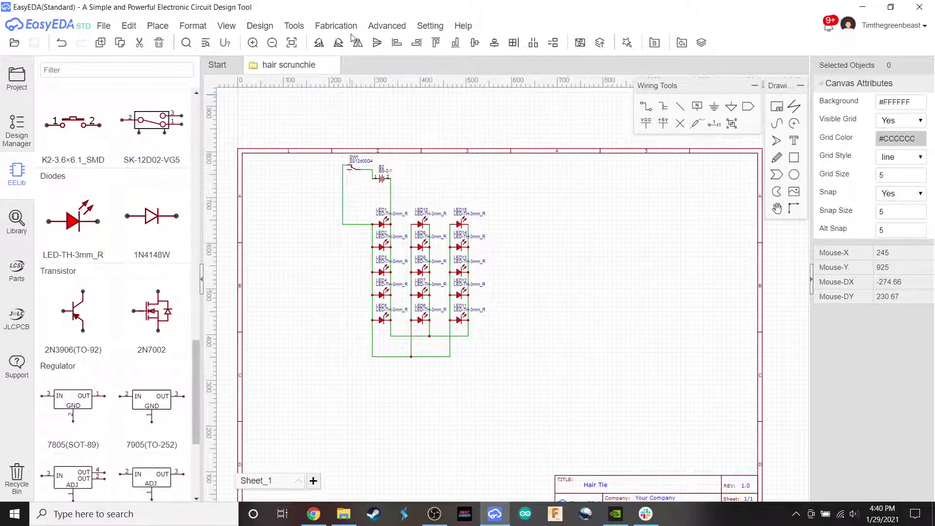
# Start converting the schematic to a PCB and choose to check its unfinished nets first
pyautogui.moveTo(259, 25)
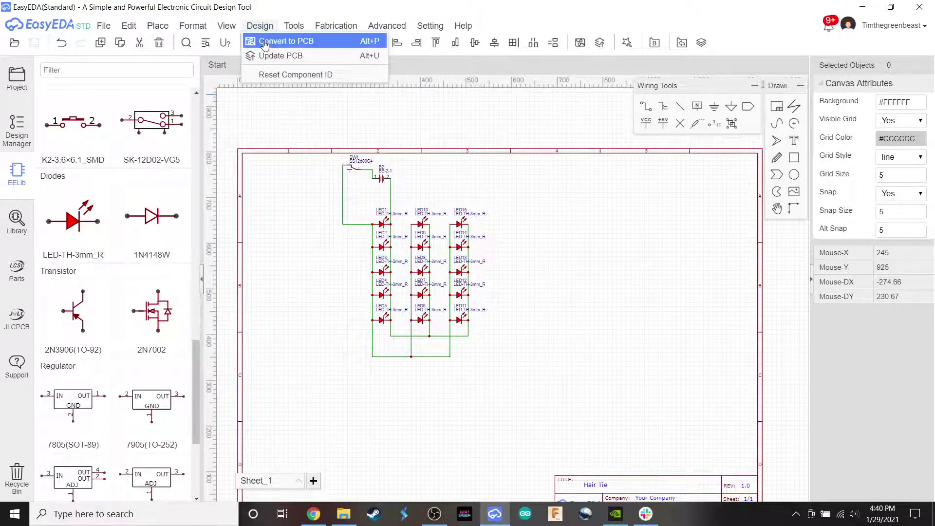
pyautogui.click(280, 39)
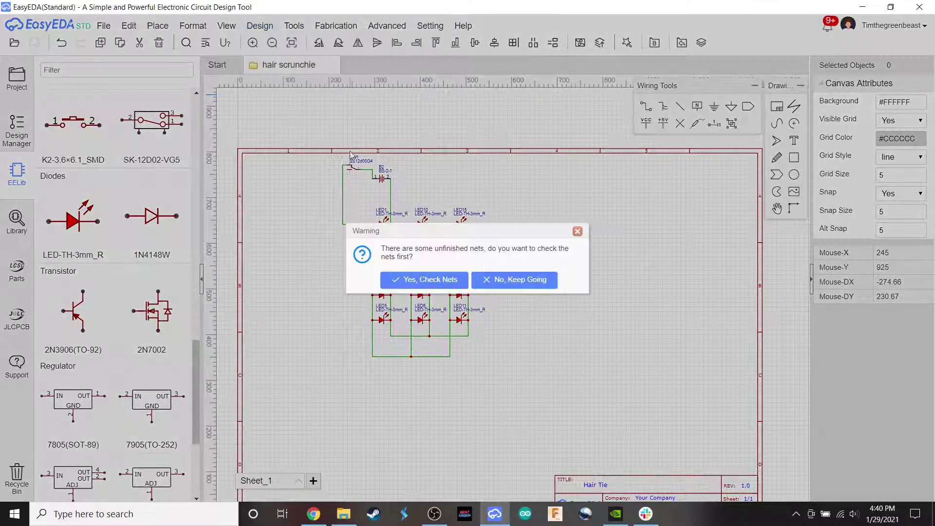
pyautogui.click(453, 285)
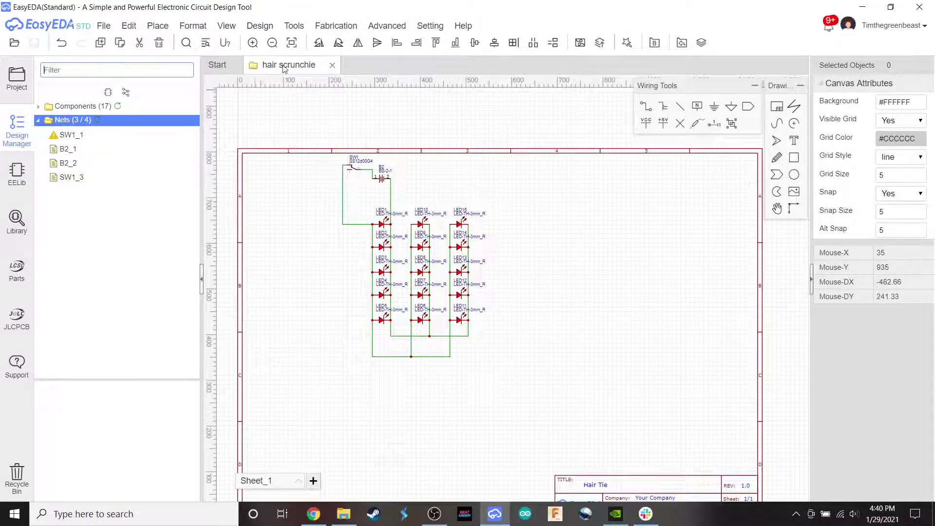
# Convert the schematic to a PCB without checking nets, using mm units, two copper layers and a 61.722 × 41.148 mm rectangular outline
pyautogui.click(259, 27)
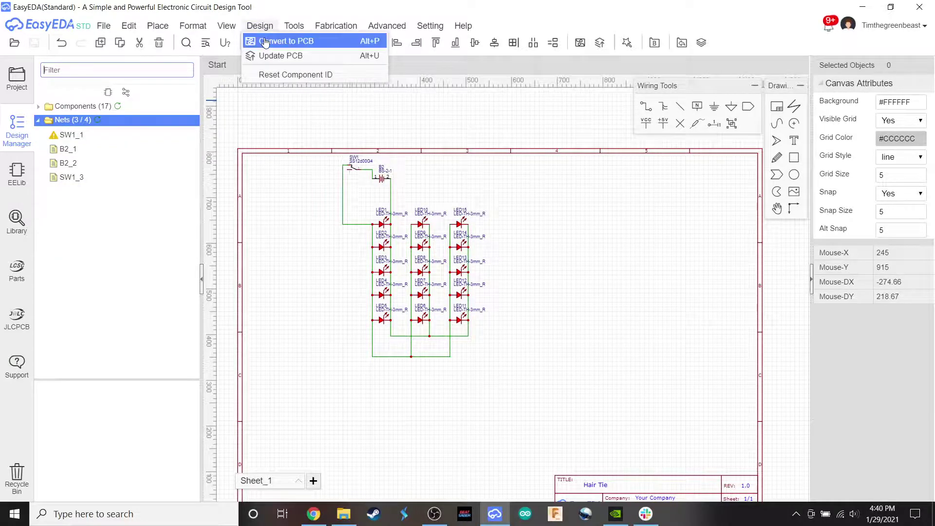
pyautogui.click(265, 43)
pyautogui.click(536, 282)
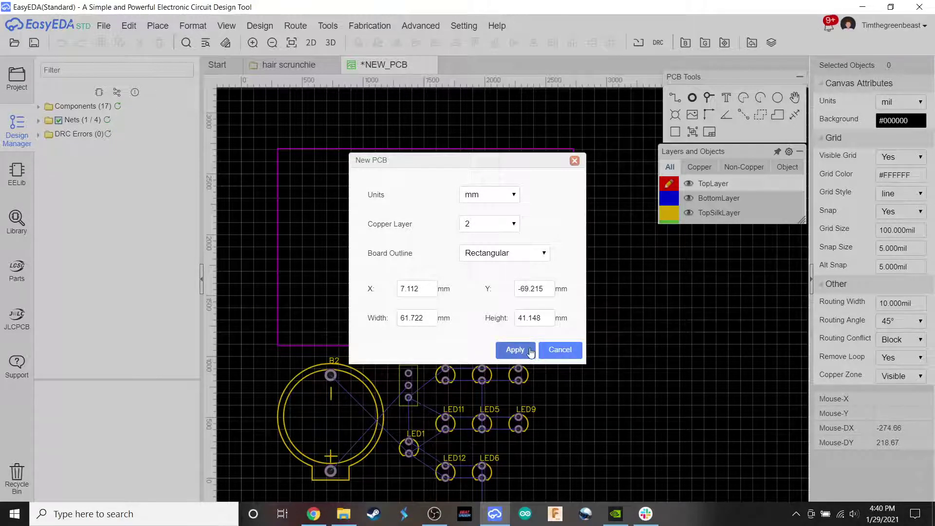
pyautogui.click(515, 350)
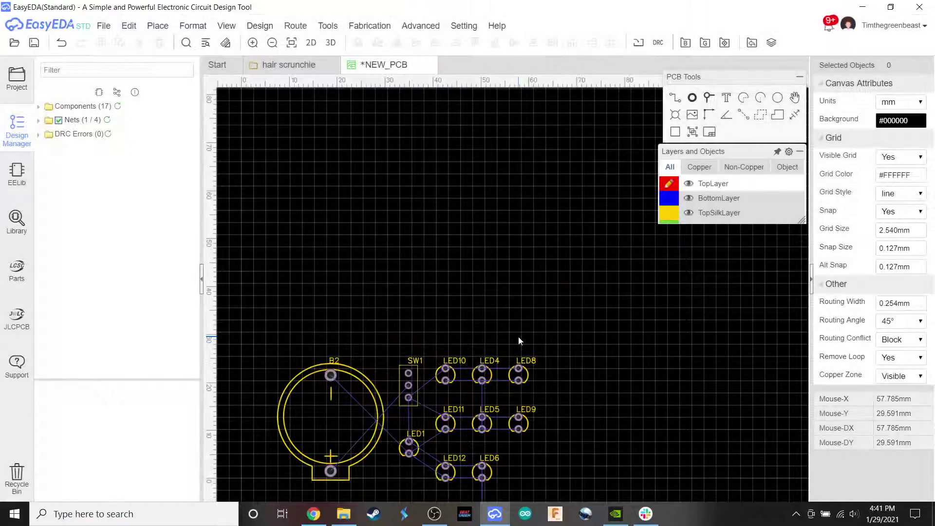
# Delete the rectangular board outline from the new PCB
pyautogui.scroll(-3, 519, 337)
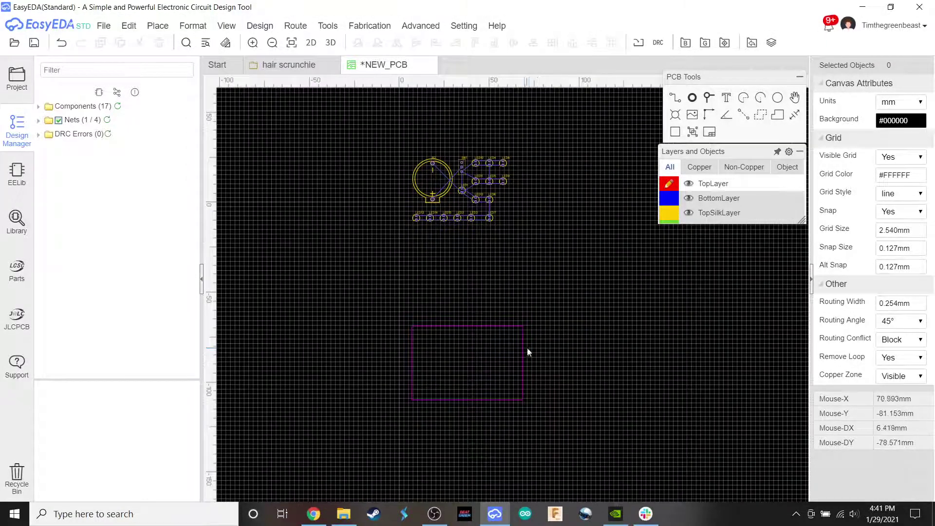
pyautogui.click(522, 348)
pyautogui.press('Delete')
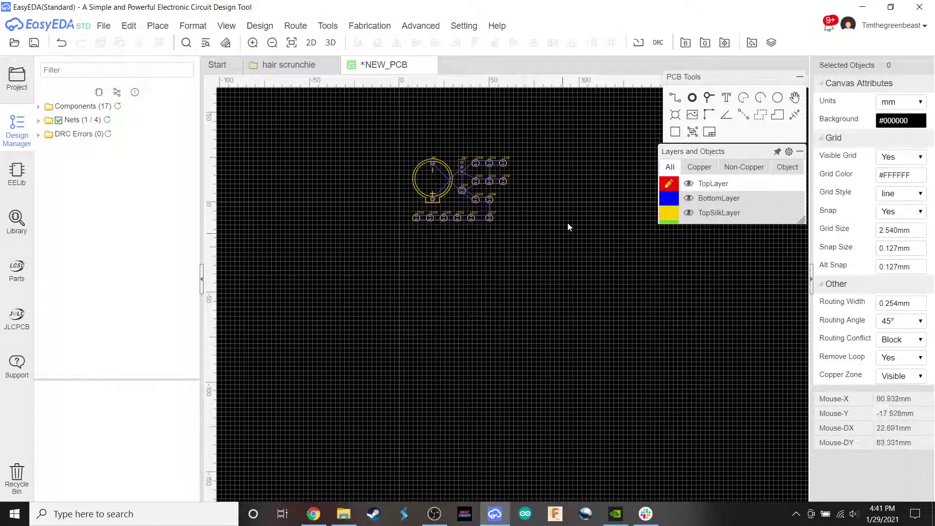
pyautogui.click(677, 99)
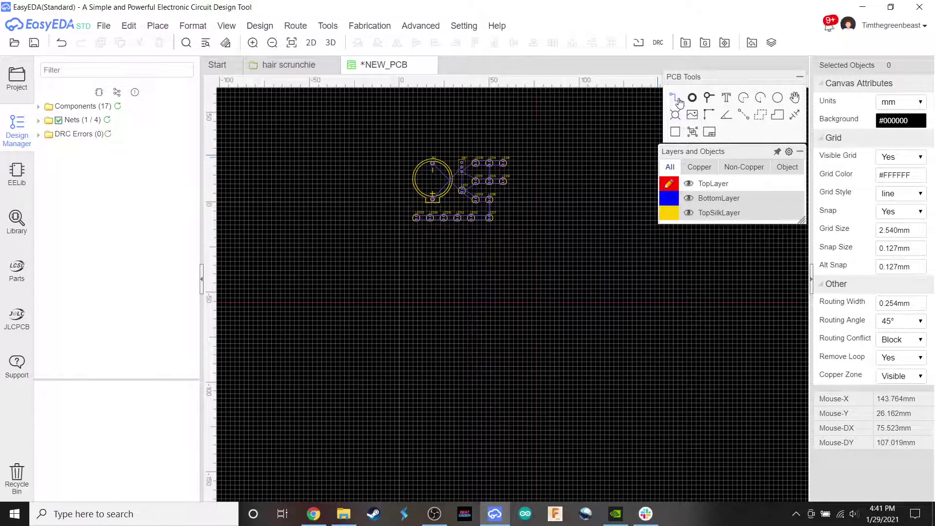
pyautogui.click(475, 317)
pyautogui.click(478, 318)
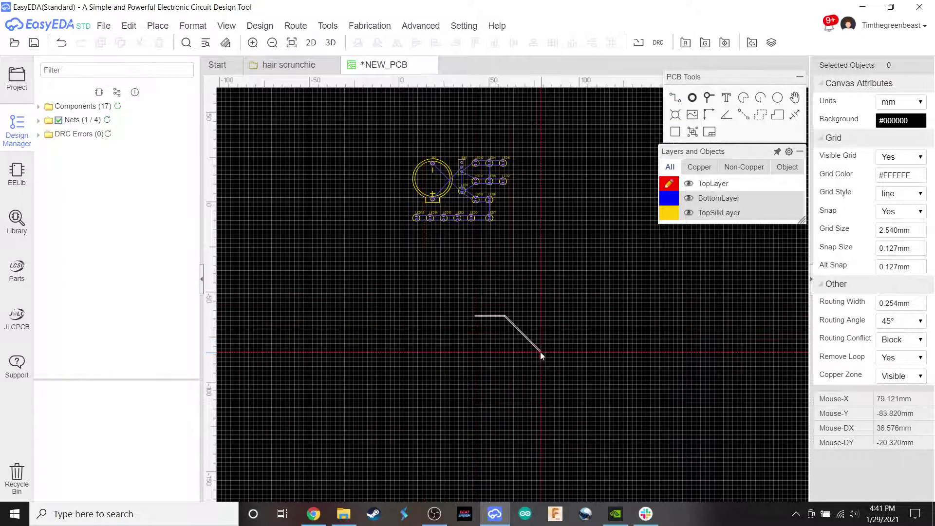
pyautogui.rightClick(480, 309)
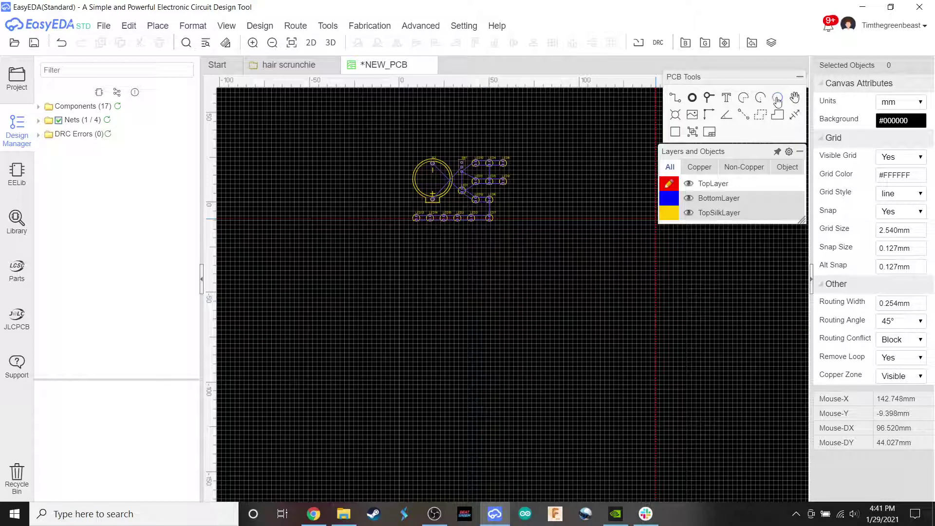
# Draw a circle of about 22.6 mm radius on the BoardOutLine layer, below the unplaced components
pyautogui.moveTo(683, 213)
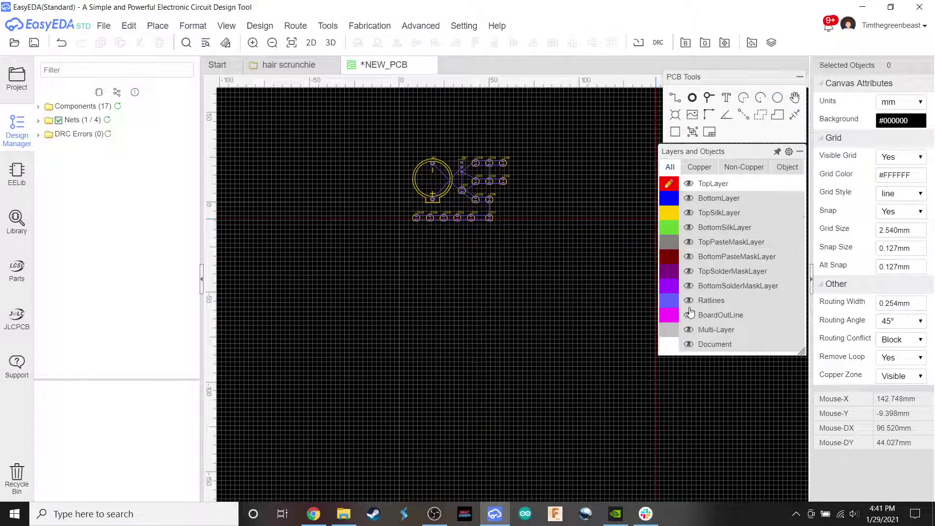
pyautogui.click(679, 319)
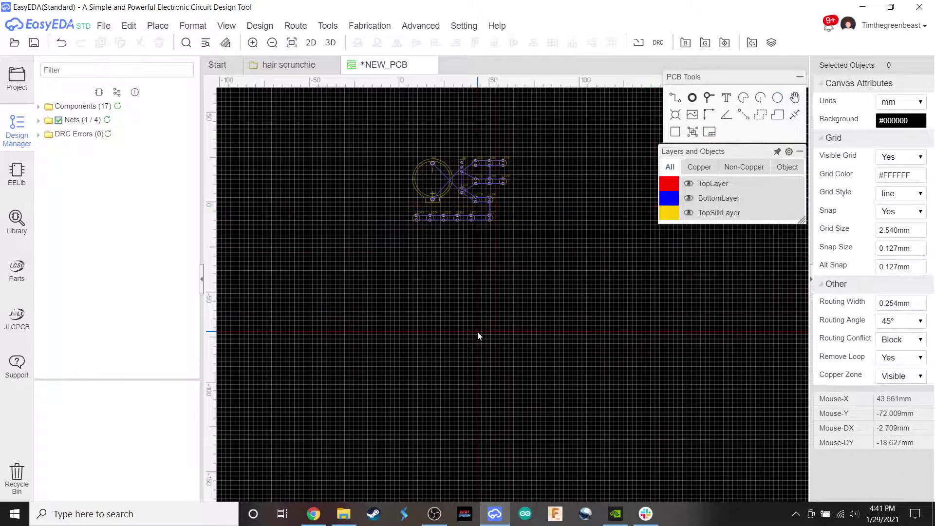
pyautogui.scroll(3, 475, 337)
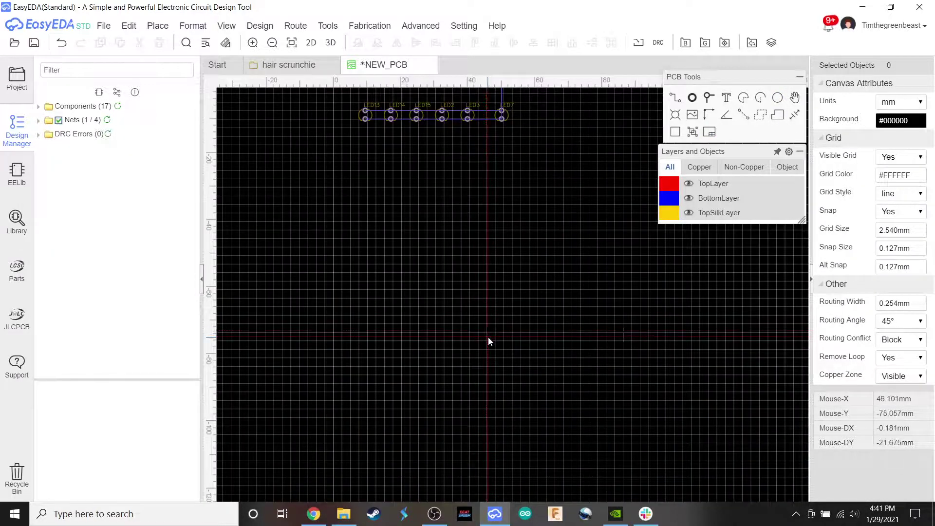
pyautogui.click(488, 335)
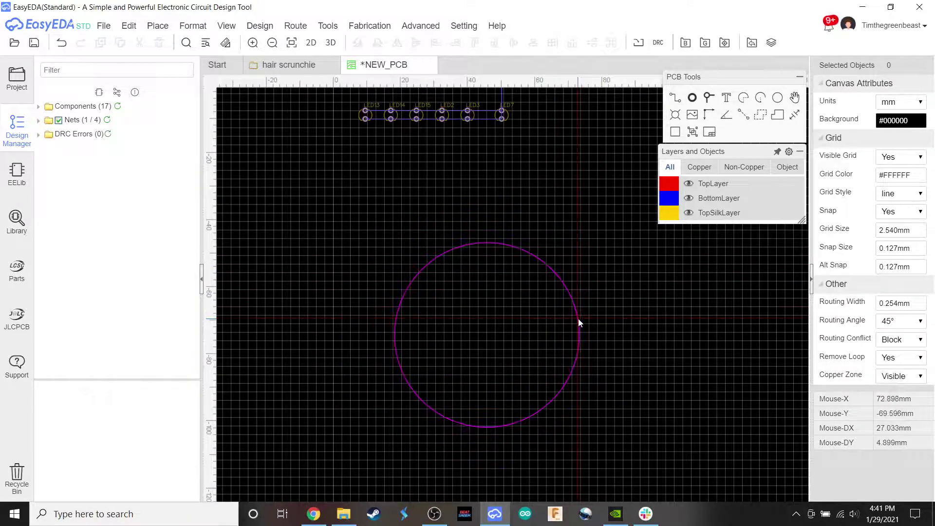
pyautogui.scroll(3, 575, 337)
pyautogui.scroll(-1, 575, 337)
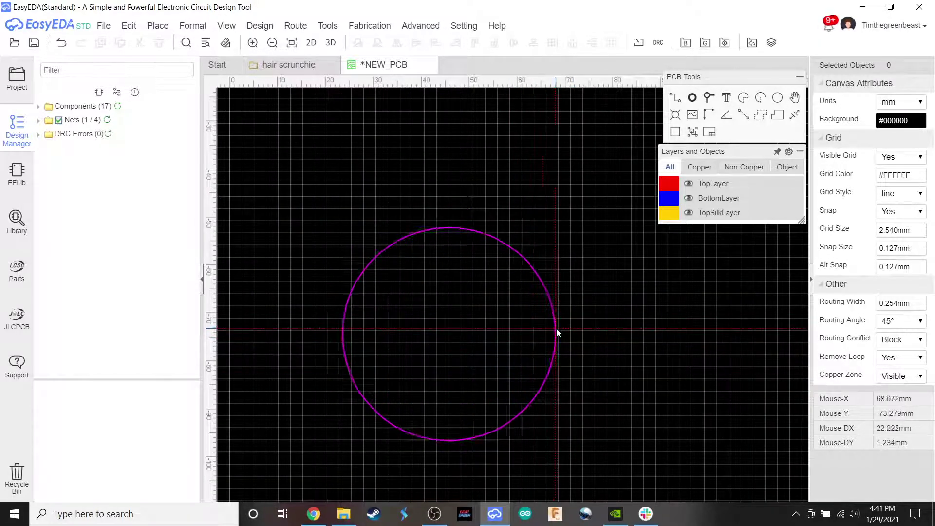
pyautogui.click(559, 334)
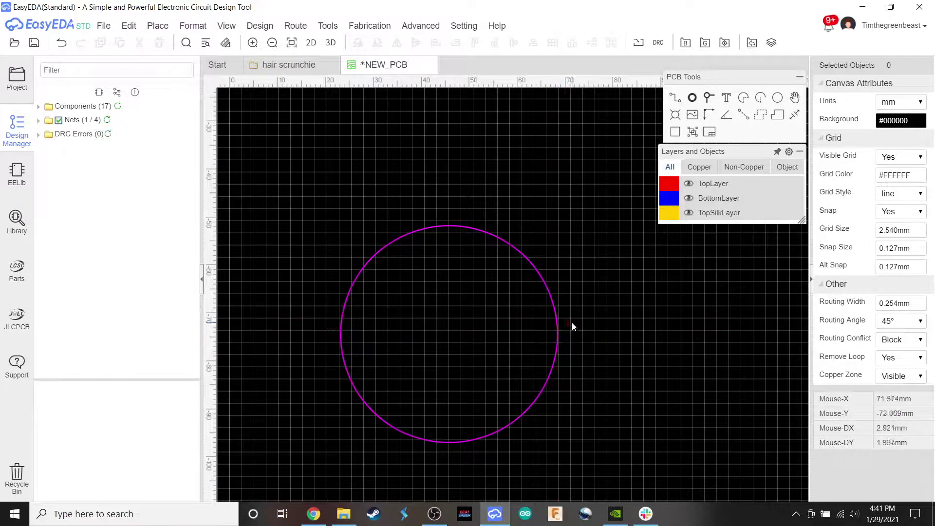
# Draw a horizontal line across the middle of the circular outline and undo it
pyautogui.click(679, 97)
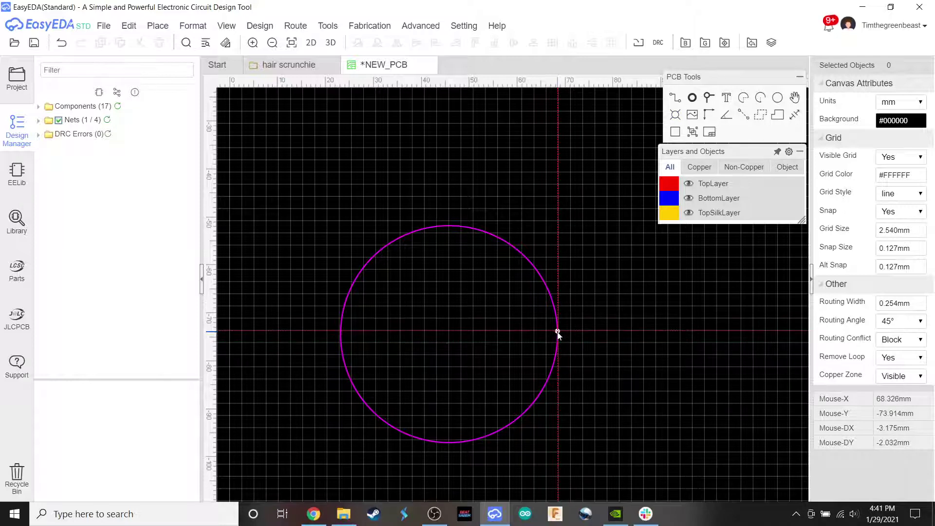
pyautogui.click(558, 333)
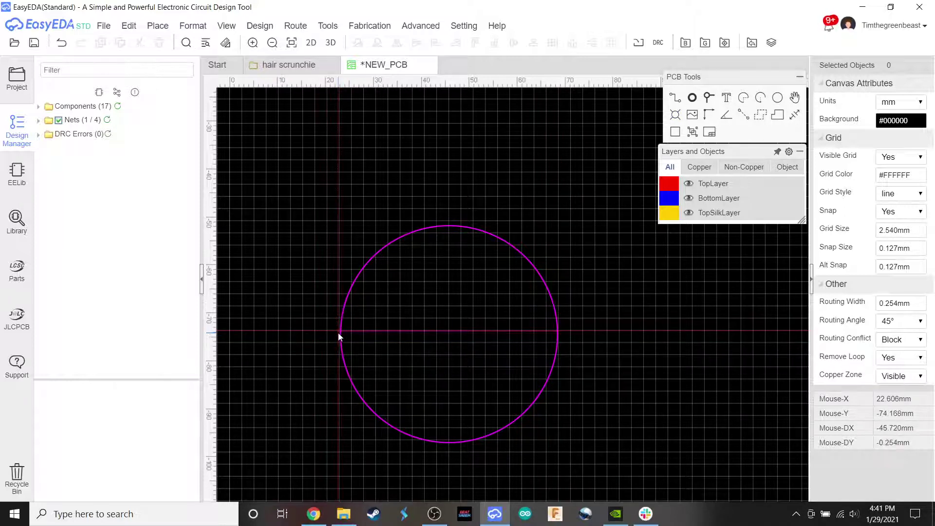
pyautogui.click(341, 331)
pyautogui.rightClick(341, 331)
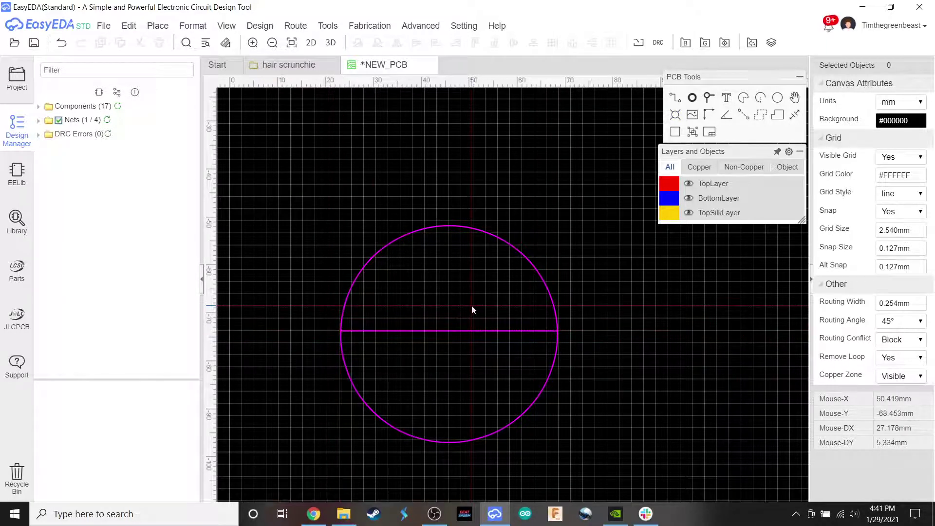
pyautogui.hotkey('ctrl', 'z')
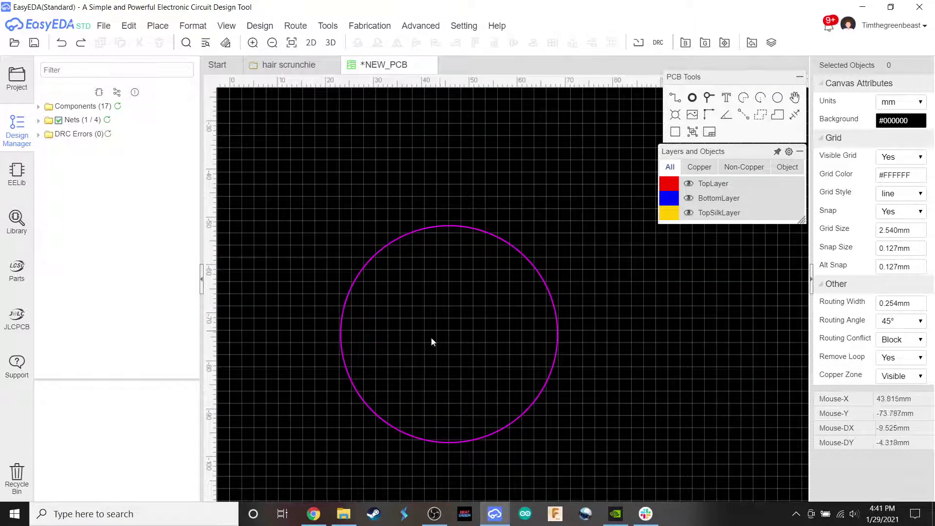
# Set the radius of the circular board outline to 25 mm
pyautogui.click(540, 282)
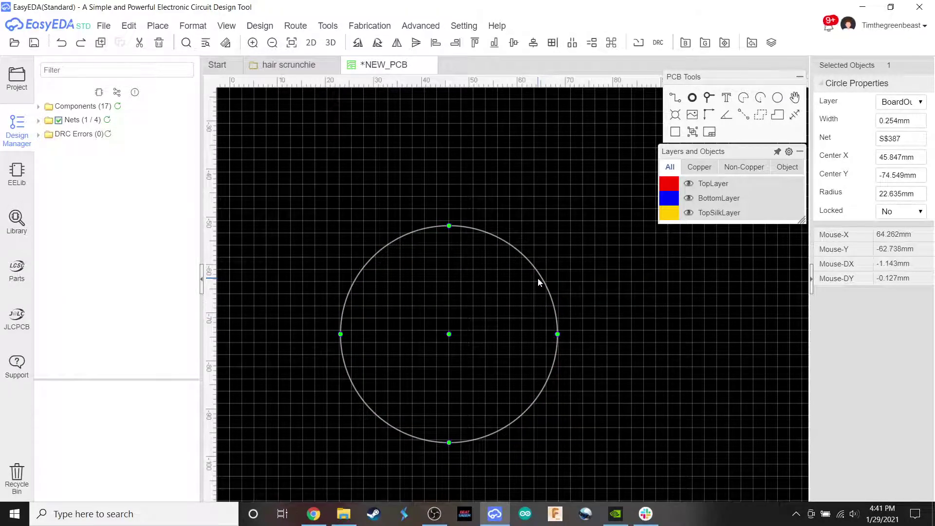
pyautogui.rightClick(537, 279)
pyautogui.click(574, 416)
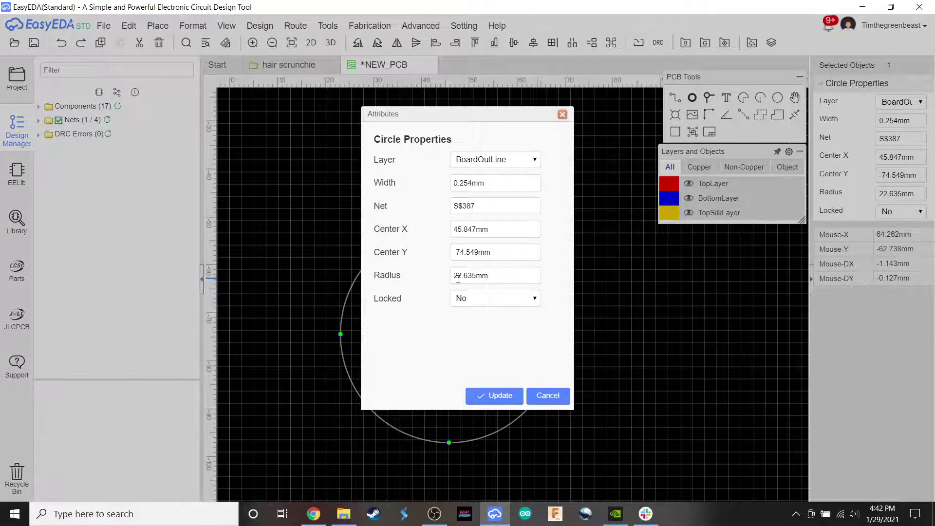
pyautogui.click(475, 276)
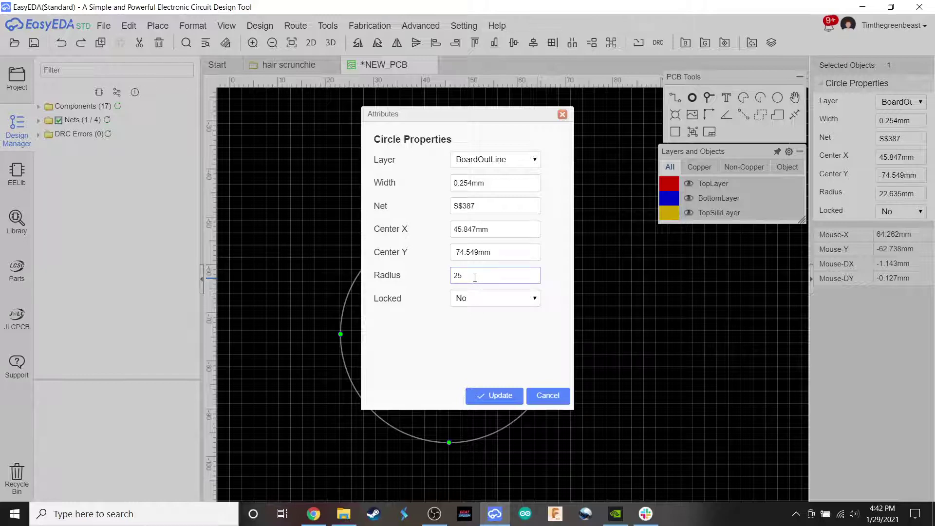
pyautogui.press('Return')
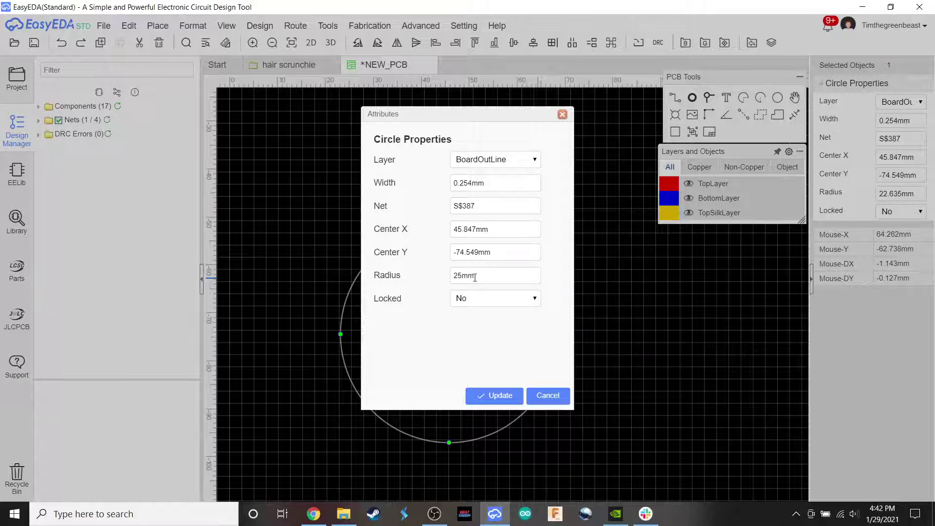
pyautogui.click(494, 395)
# Move battery holder B2 to just above the circular outline and rotate it to 90 degrees
pyautogui.scroll(-5, 464, 256)
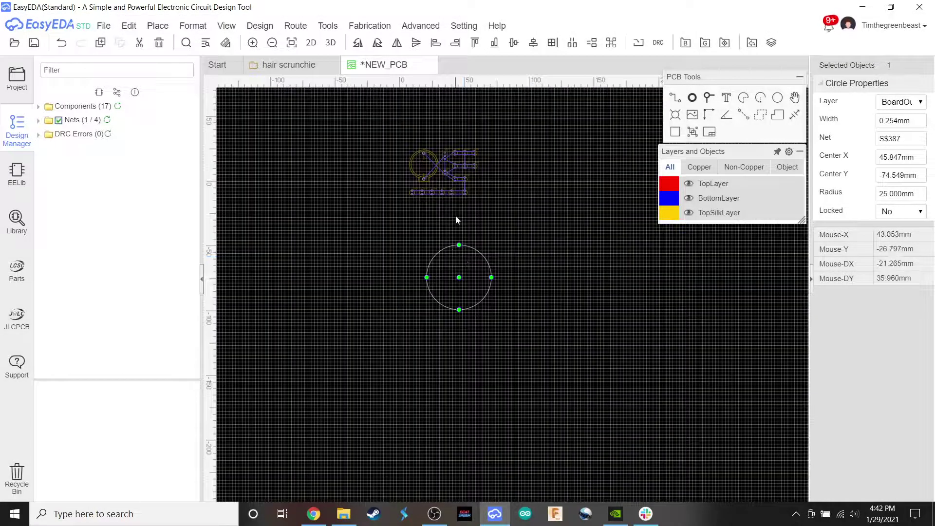
pyautogui.scroll(3, 456, 221)
pyautogui.moveTo(409, 131); pyautogui.dragTo(473, 244)
pyautogui.scroll(2, 472, 245)
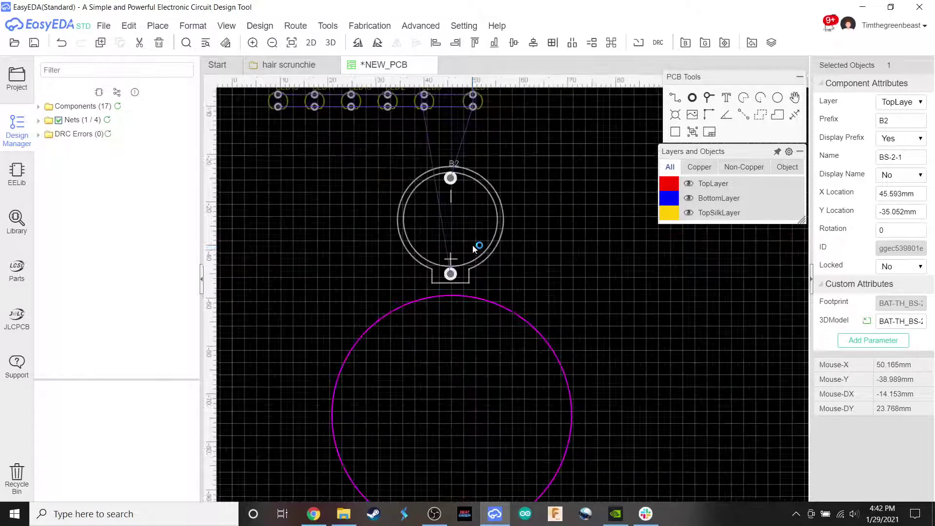
pyautogui.click(366, 43)
pyautogui.moveTo(484, 262); pyautogui.dragTo(501, 278)
pyautogui.scroll(-2, 500, 281)
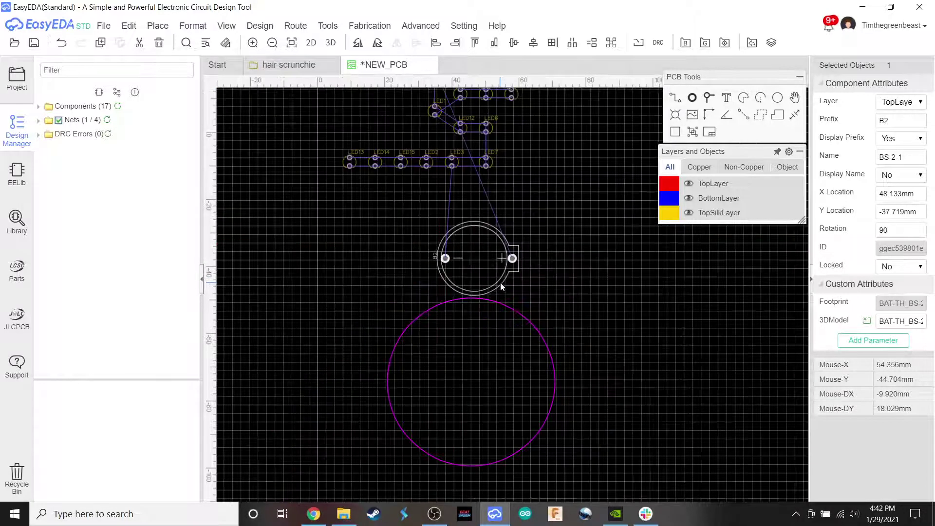
# Move switch SW1 right next to the positive terminal of battery holder B2, keeping it vertical
pyautogui.scroll(1, 385, 183)
pyautogui.scroll(-3, 400, 166)
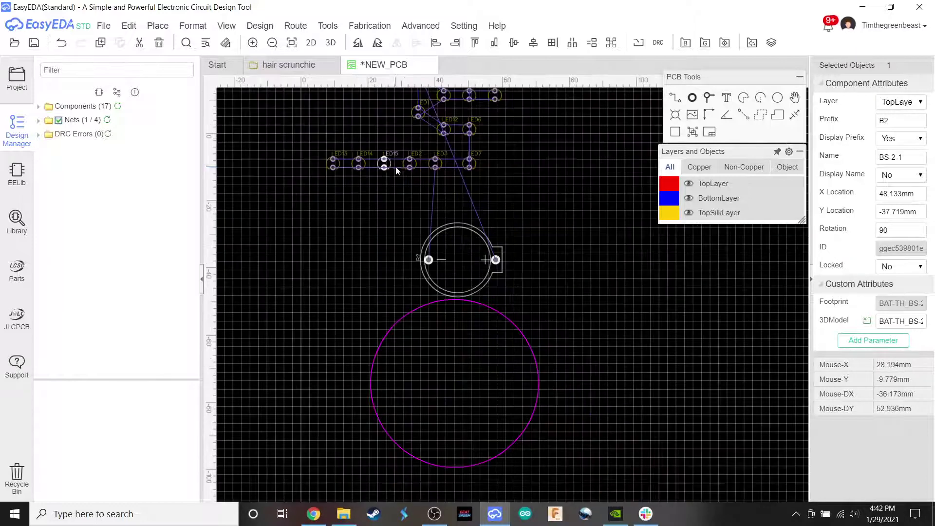
pyautogui.scroll(1, 426, 125)
pyautogui.moveTo(425, 124); pyautogui.dragTo(471, 263)
pyautogui.moveTo(465, 260); pyautogui.dragTo(500, 221)
pyautogui.scroll(3, 464, 259)
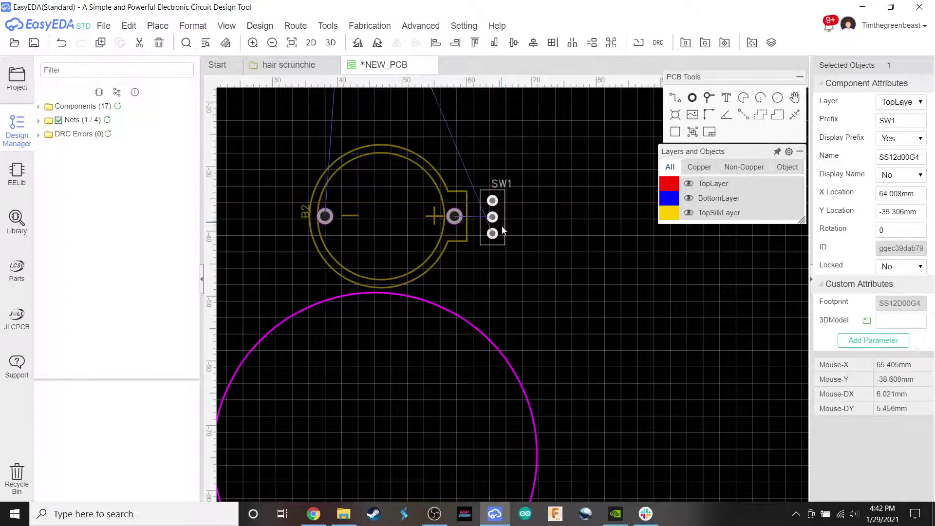
# Draw a second circle of about 40 mm radius around the centre of the circular board outline
pyautogui.scroll(-5, 501, 221)
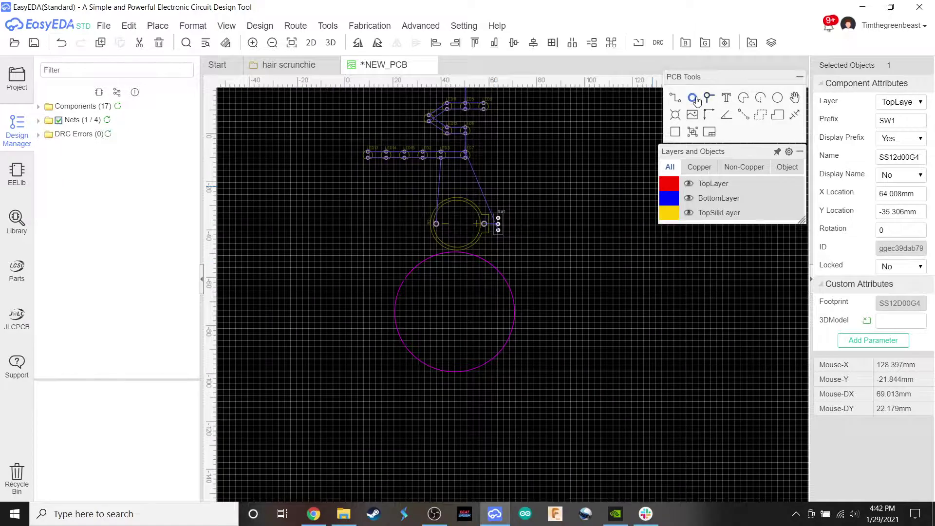
pyautogui.click(779, 100)
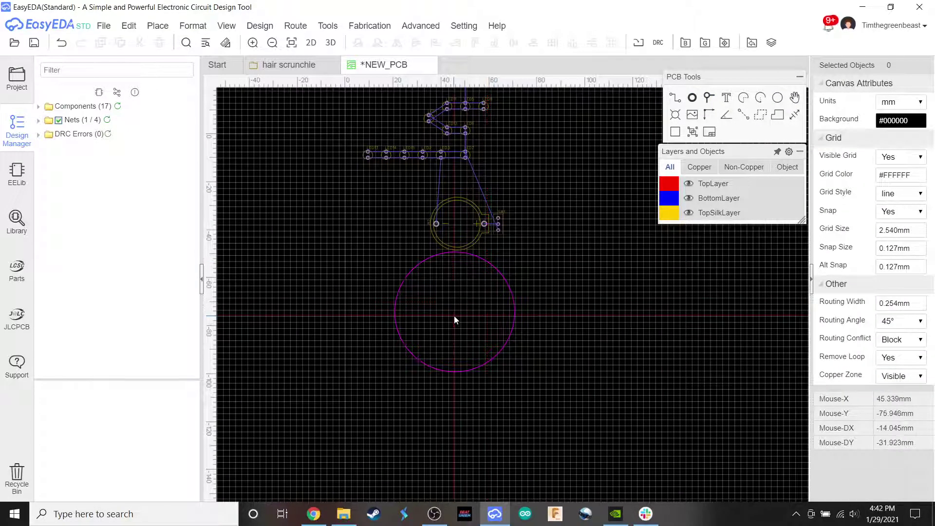
pyautogui.scroll(3, 456, 318)
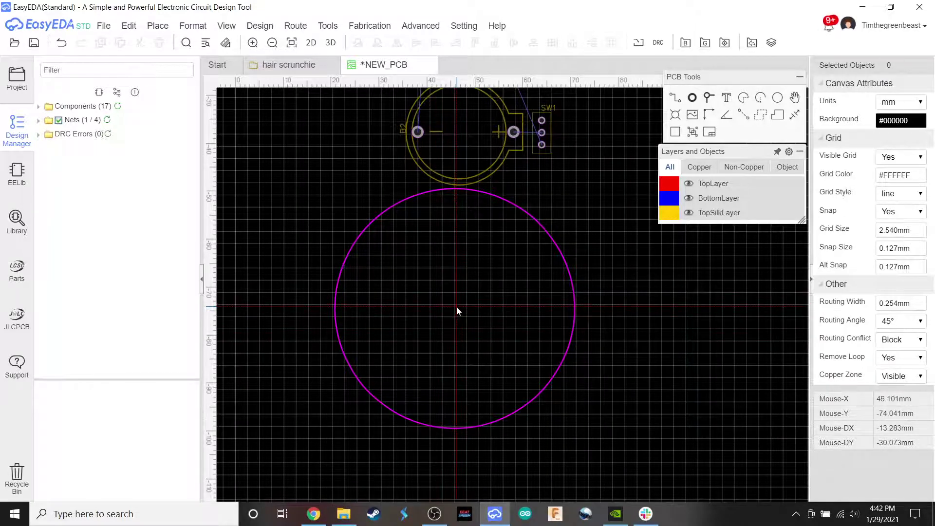
pyautogui.click(456, 306)
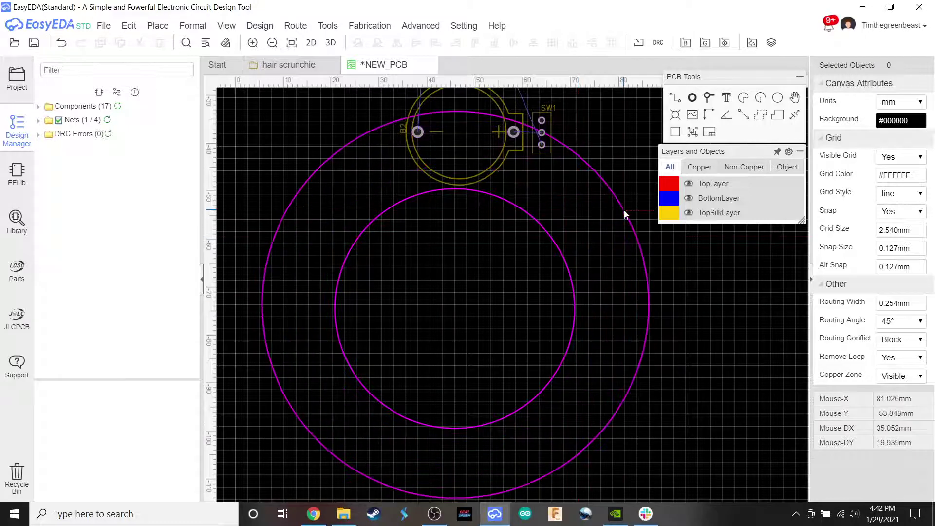
pyautogui.moveTo(624, 209); pyautogui.dragTo(611, 254, button='right')
pyautogui.press('F1')
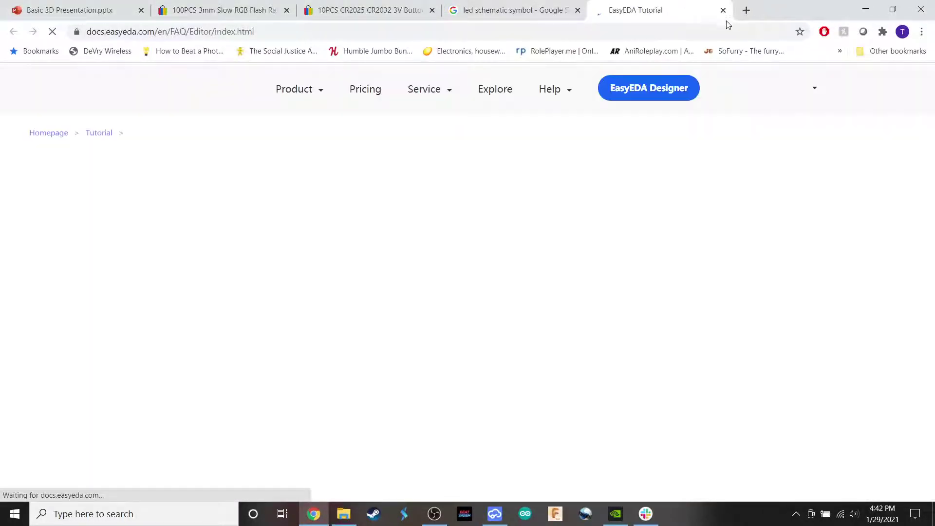
pyautogui.click(723, 10)
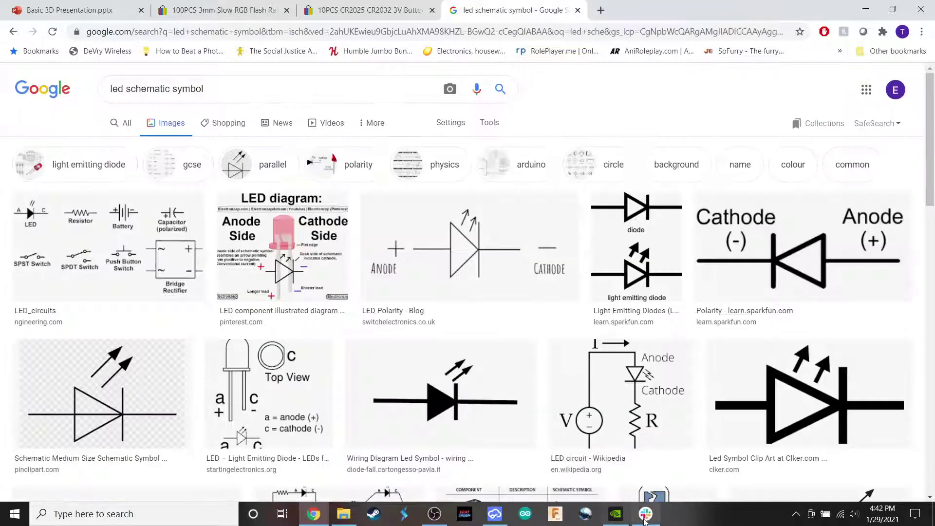
pyautogui.click(494, 514)
pyautogui.scroll(2, 509, 281)
pyautogui.scroll(-2, 509, 281)
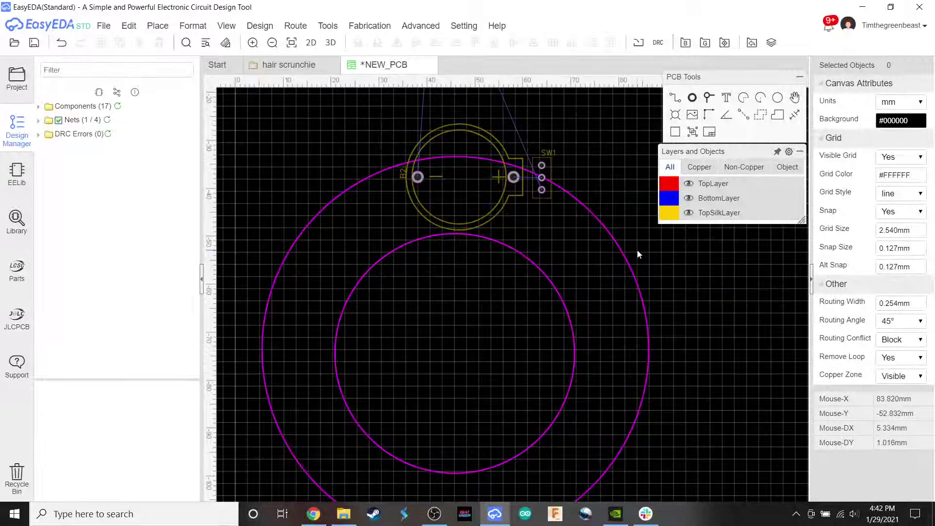
# Delete the larger outer circle around the board outline
pyautogui.click(630, 263)
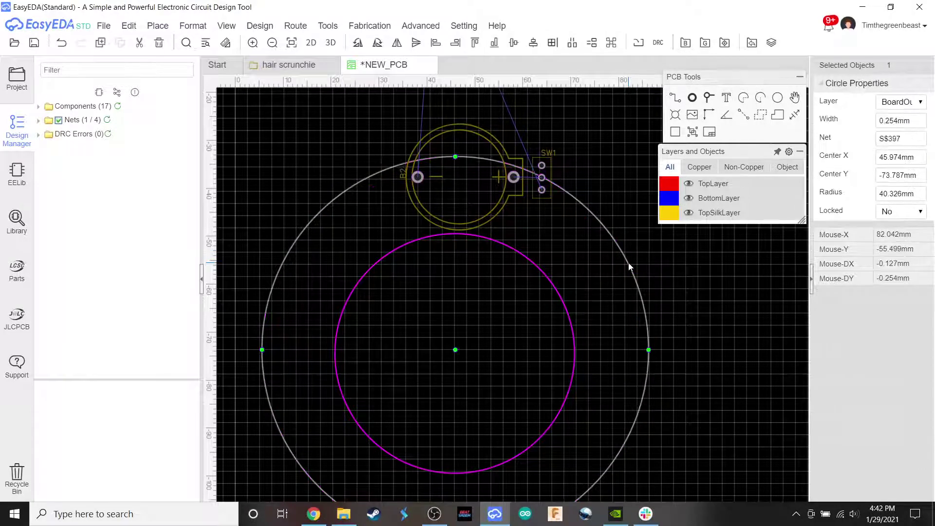
pyautogui.press('Delete')
pyautogui.scroll(-1, 556, 276)
pyautogui.scroll(-2, 557, 276)
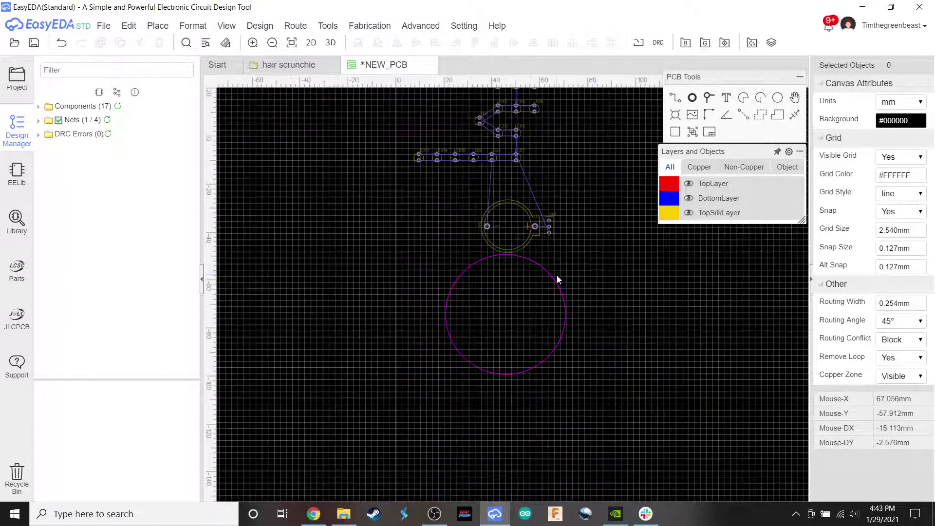
# Move all fifteen LEDs together into the empty area to the right of the circular outline and battery holder
pyautogui.scroll(2, 517, 157)
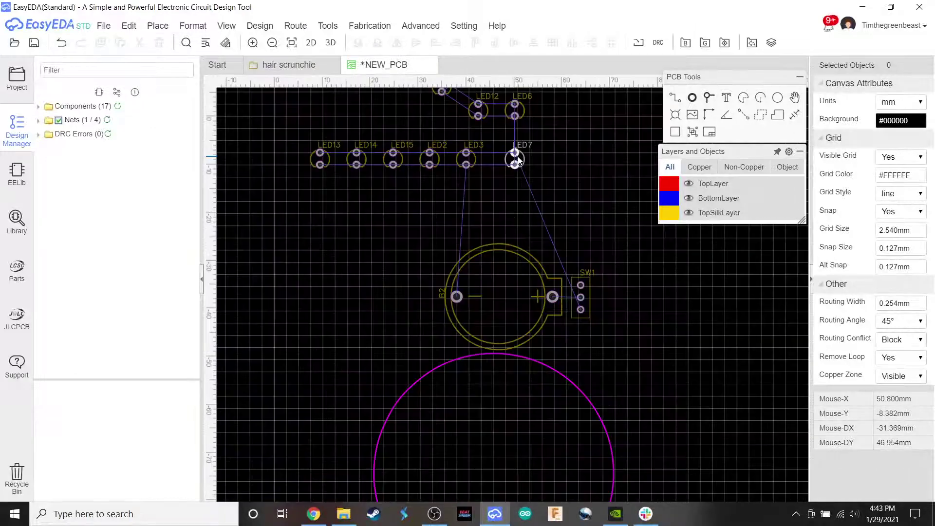
pyautogui.scroll(-1, 516, 157)
pyautogui.moveTo(519, 146); pyautogui.dragTo(530, 234, button='right')
pyautogui.moveTo(560, 240); pyautogui.dragTo(355, 111)
pyautogui.moveTo(504, 181); pyautogui.dragTo(721, 359)
pyautogui.moveTo(664, 363); pyautogui.dragTo(499, 204, button='right')
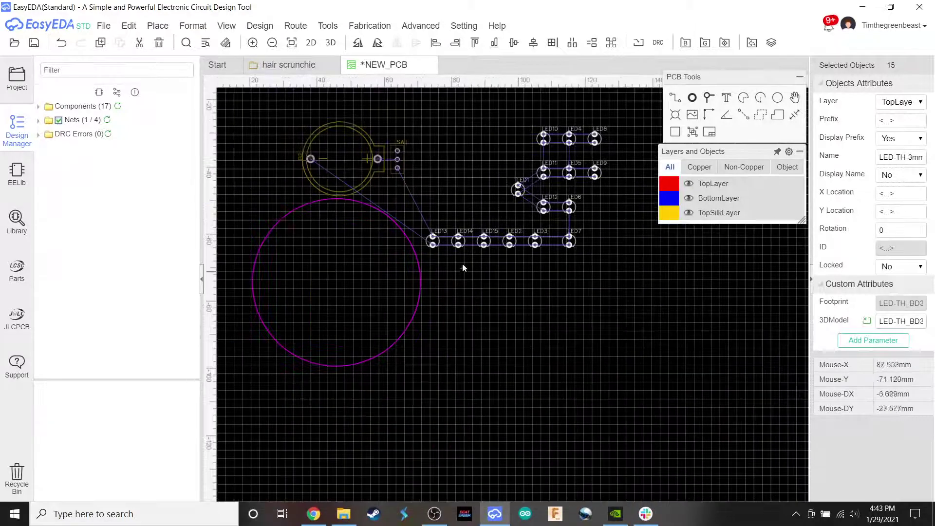
pyautogui.click(489, 284)
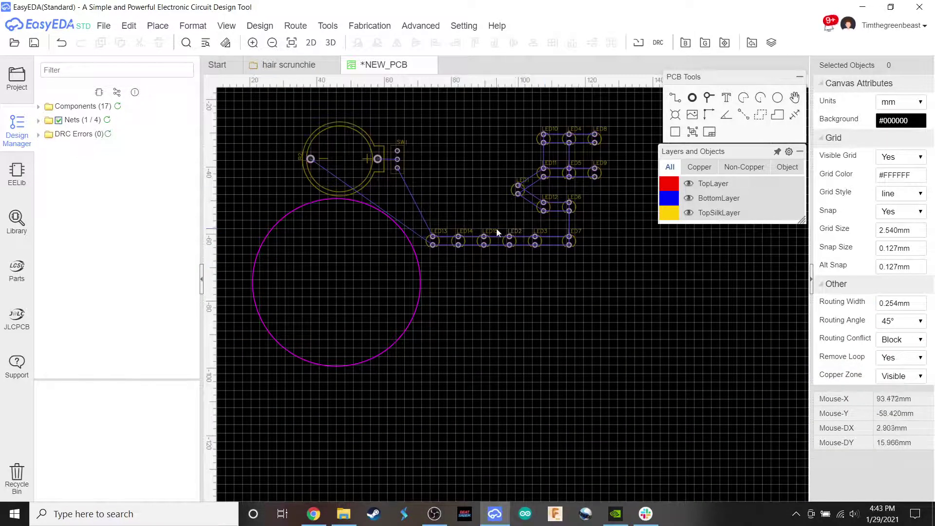
# Place LED13, LED14 and LED15 just outside the upper-right arc of the circular outline, going down from switch SW1
pyautogui.moveTo(432, 240); pyautogui.dragTo(396, 203)
pyautogui.scroll(4, 452, 232)
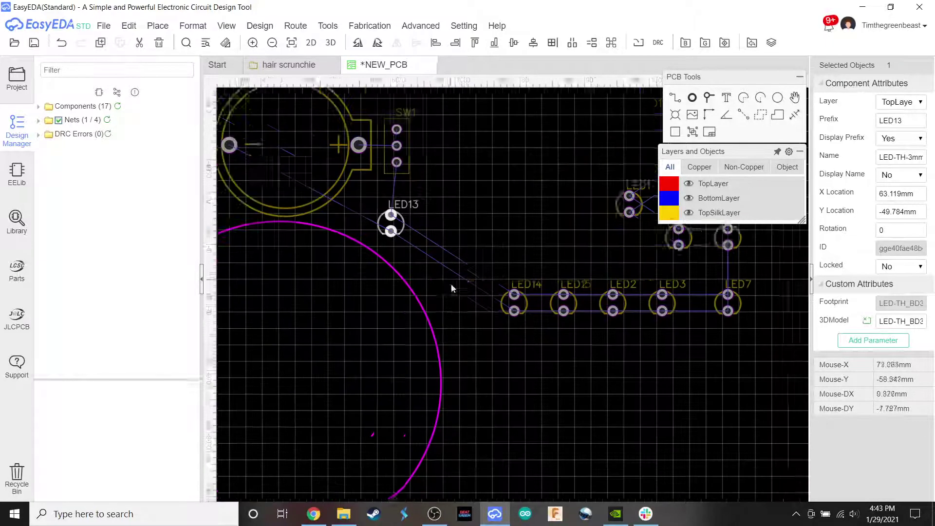
pyautogui.moveTo(530, 320); pyautogui.dragTo(443, 274)
pyautogui.moveTo(585, 320); pyautogui.dragTo(458, 322)
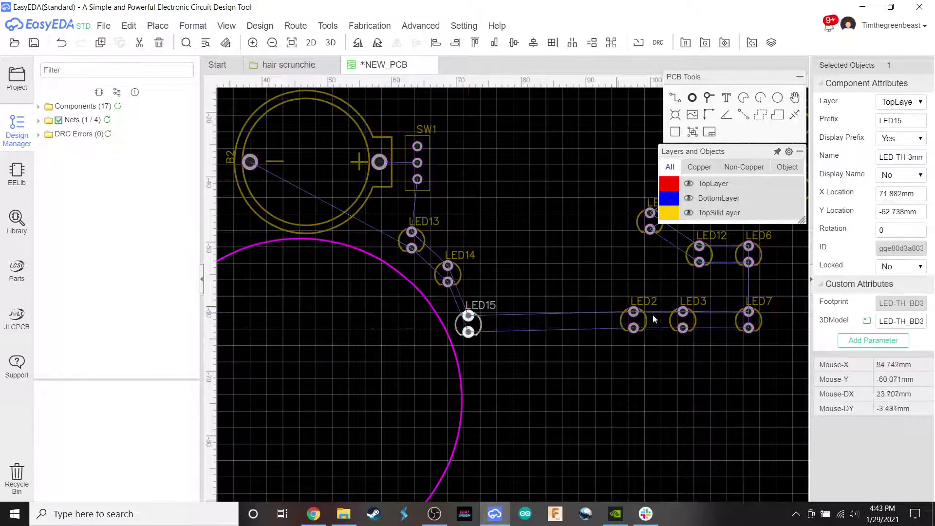
# Continue the LED chain with LED2, LED3 and LED7 just outside the right and lower-right arc of the outline
pyautogui.moveTo(645, 322); pyautogui.dragTo(491, 395)
pyautogui.moveTo(528, 398); pyautogui.dragTo(521, 287, button='right')
pyautogui.moveTo(576, 326); pyautogui.dragTo(455, 341, button='right')
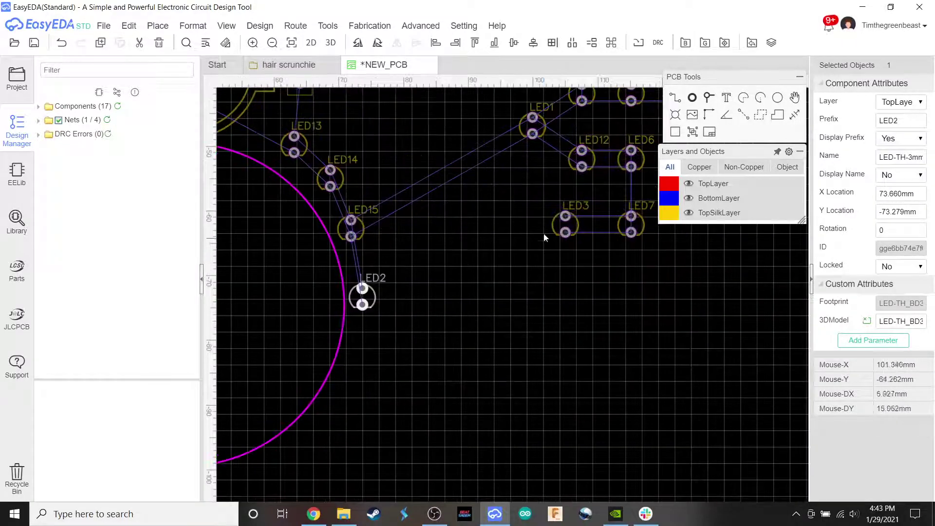
pyautogui.moveTo(571, 225); pyautogui.dragTo(363, 346)
pyautogui.moveTo(447, 349); pyautogui.dragTo(504, 351, button='right')
pyautogui.moveTo(535, 319); pyautogui.dragTo(495, 329, button='right')
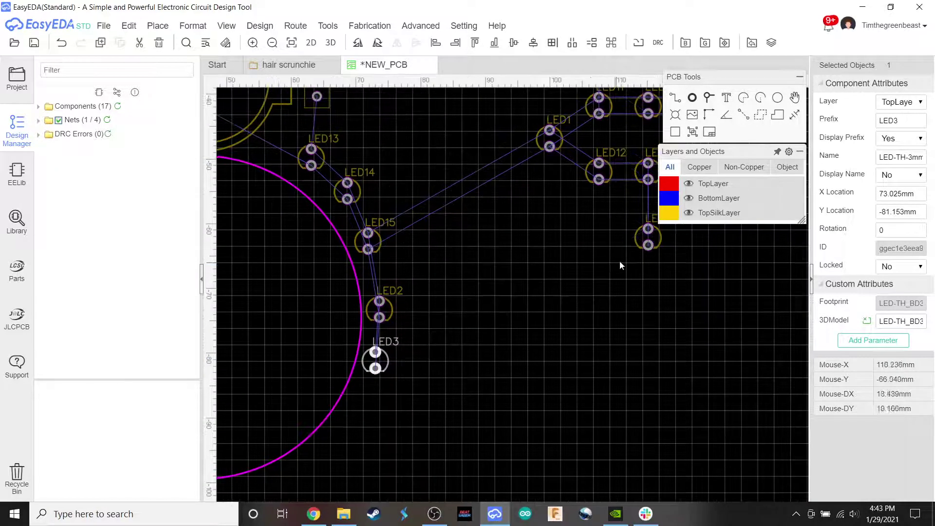
pyautogui.moveTo(649, 246); pyautogui.dragTo(356, 422)
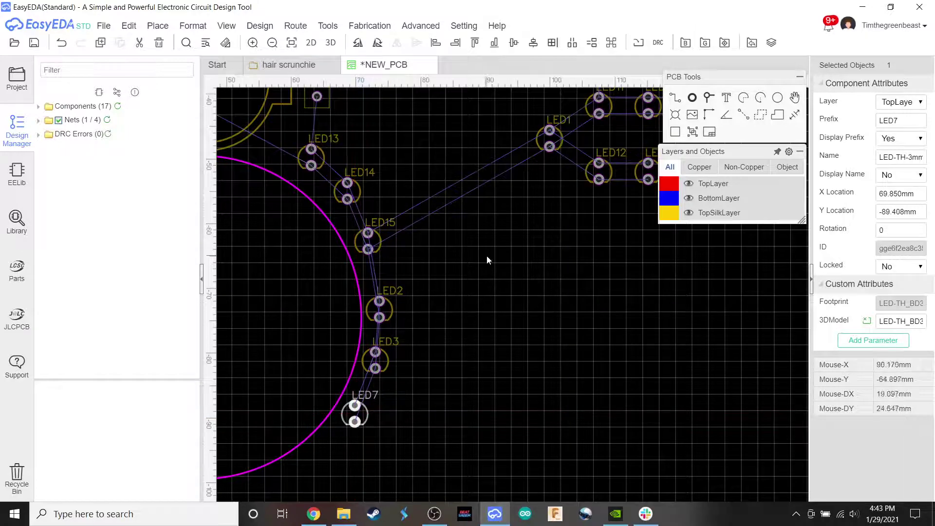
# Move the group of eight LEDs comprising LED4 to LED6 and LED8 to LED12 just below the circular outline
pyautogui.scroll(-4, 565, 240)
pyautogui.moveTo(652, 300)
pyautogui.mouseDown()
pyautogui.moveTo(571, 207)
pyautogui.moveTo(505, 387)
pyautogui.moveTo(433, 395)
pyautogui.mouseUp()
pyautogui.scroll(3, 436, 396)
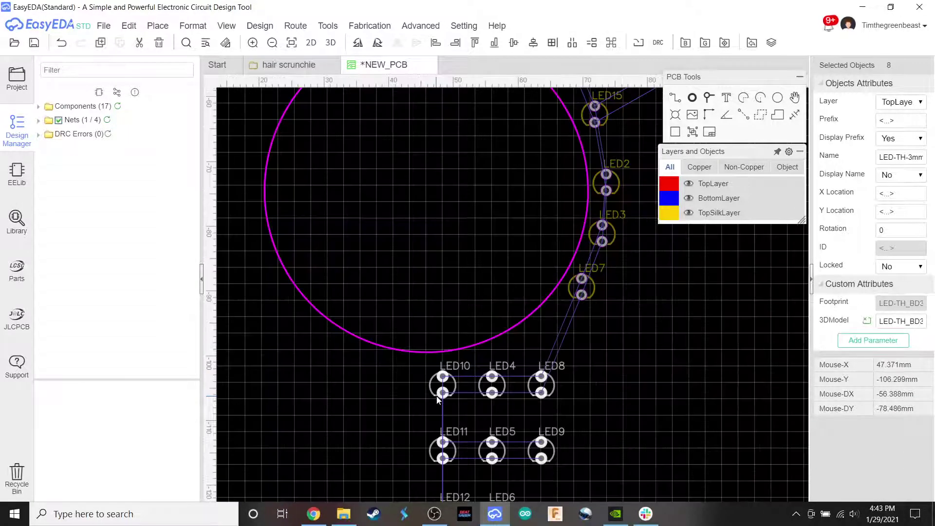
pyautogui.scroll(-1, 320, 385)
pyautogui.scroll(-2, 324, 382)
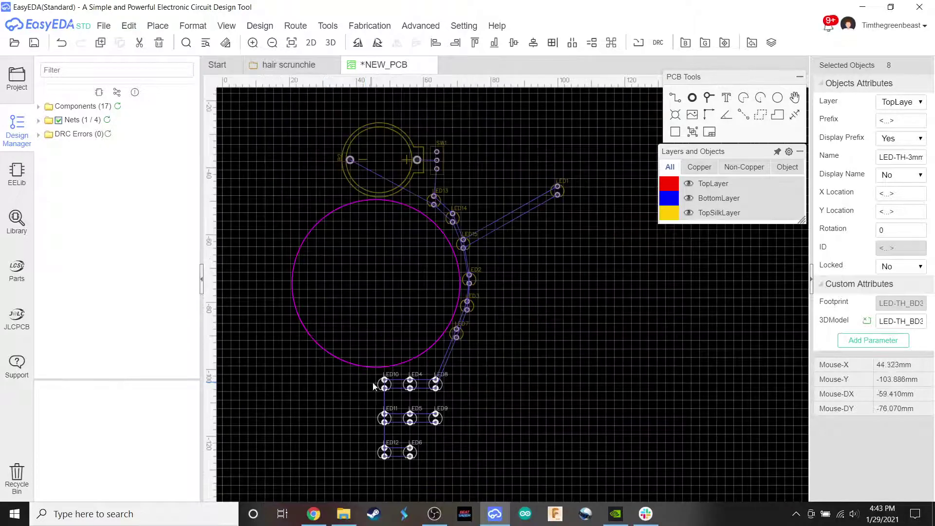
# Place LED1, LED10 and LED4 just outside the upper-left arc of the outline, going down from battery holder B2
pyautogui.moveTo(562, 194); pyautogui.dragTo(337, 196)
pyautogui.moveTo(358, 265); pyautogui.dragTo(437, 250, button='right')
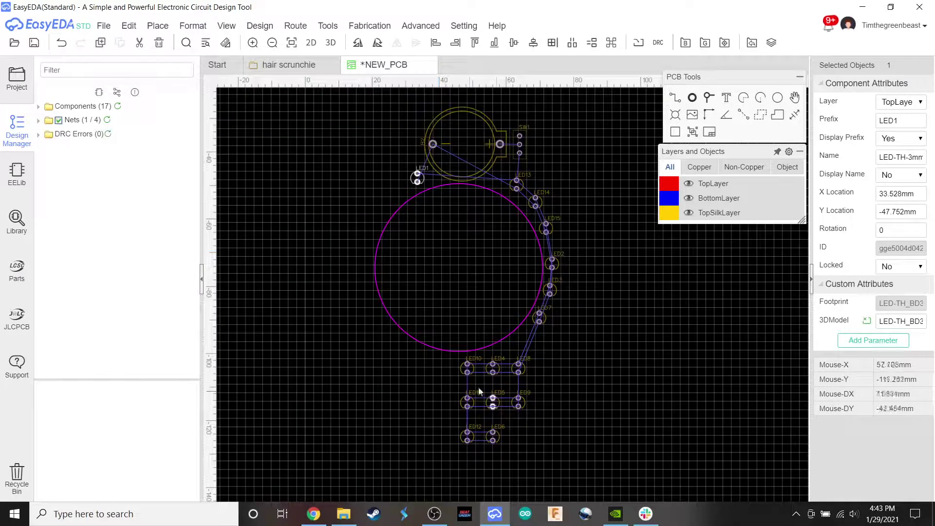
pyautogui.moveTo(467, 374); pyautogui.dragTo(359, 231)
# Place LED8, LED9, LED5, LED11, LED12 and LED6 around the bottom and lower-left arc of the circular outline
pyautogui.moveTo(518, 368); pyautogui.dragTo(517, 347)
pyautogui.moveTo(522, 399); pyautogui.dragTo(490, 364)
pyautogui.moveTo(493, 398); pyautogui.dragTo(423, 359)
pyautogui.moveTo(466, 436); pyautogui.dragTo(387, 346)
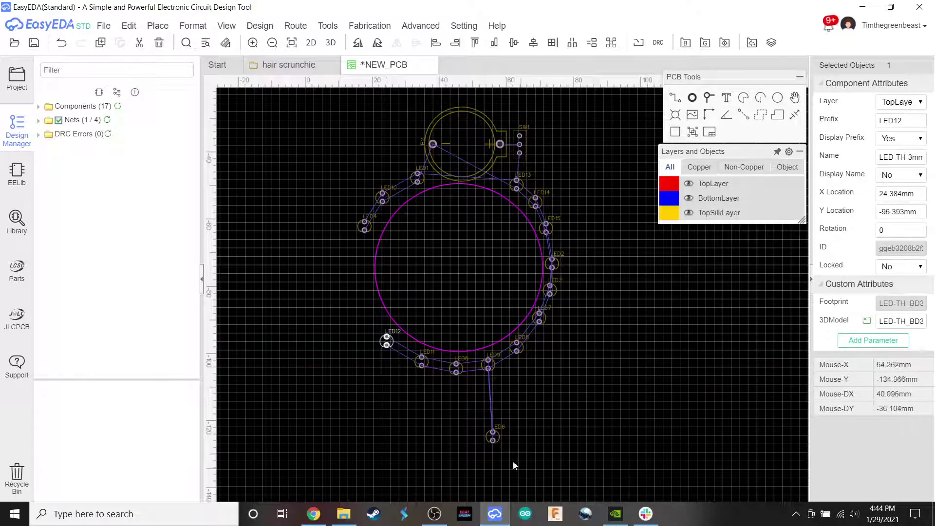
pyautogui.moveTo(493, 437); pyautogui.dragTo(366, 317)
# Move LED3 into the gap on the outline's left side and respace LED2, LED15 and LED14 evenly along the right side
pyautogui.moveTo(550, 294); pyautogui.dragTo(358, 291)
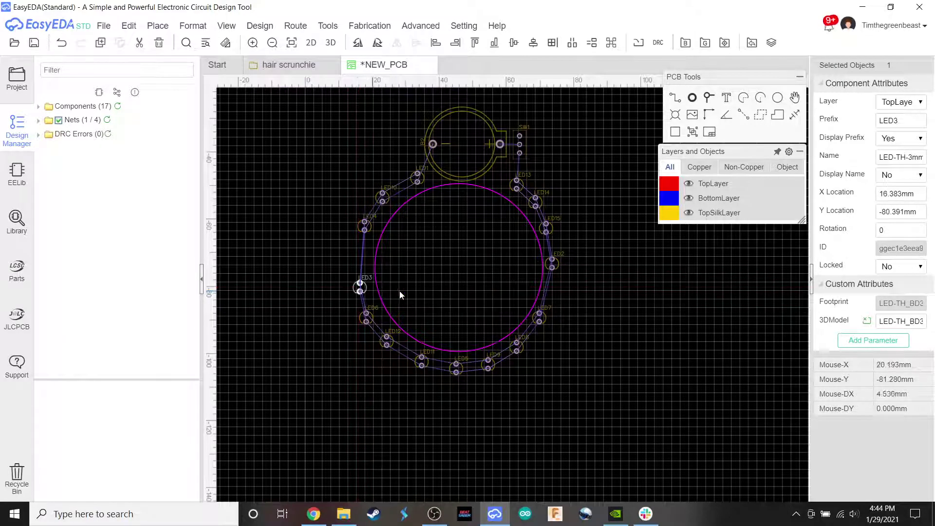
pyautogui.moveTo(552, 264); pyautogui.dragTo(553, 285)
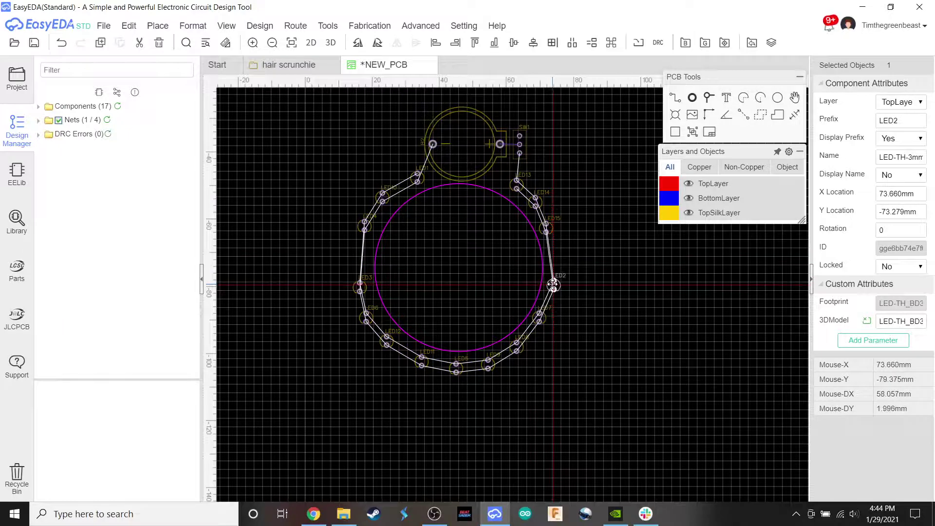
pyautogui.moveTo(546, 228); pyautogui.dragTo(553, 247)
pyautogui.moveTo(536, 208); pyautogui.dragTo(542, 216)
pyautogui.moveTo(359, 288); pyautogui.dragTo(358, 286)
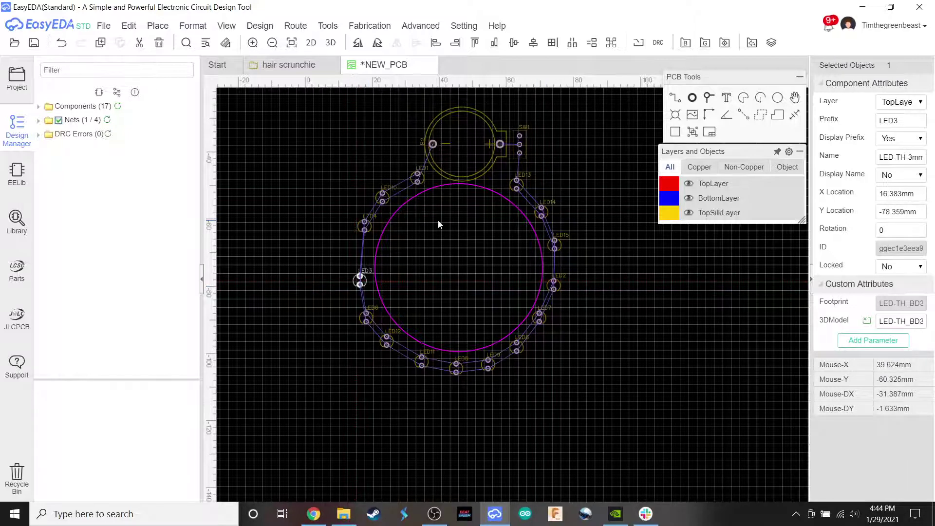
pyautogui.moveTo(426, 226); pyautogui.dragTo(427, 324, button='right')
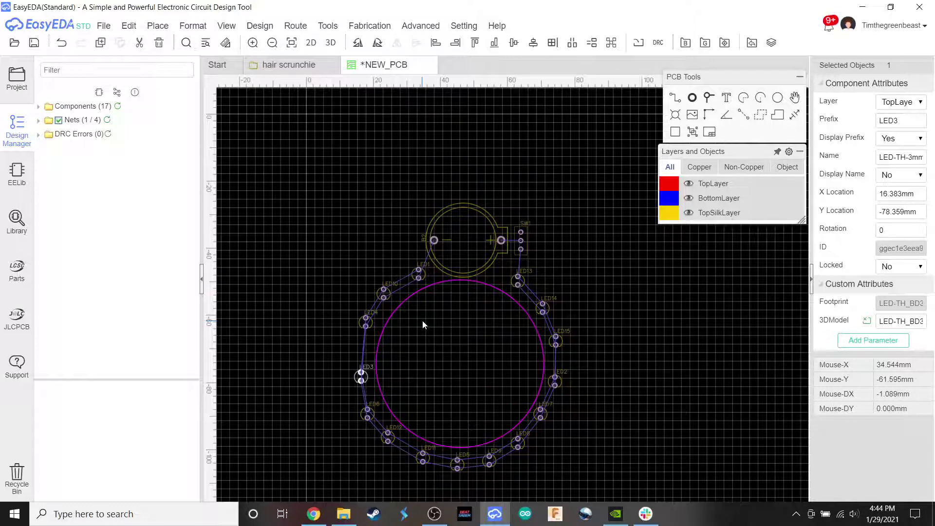
pyautogui.scroll(1, 419, 371)
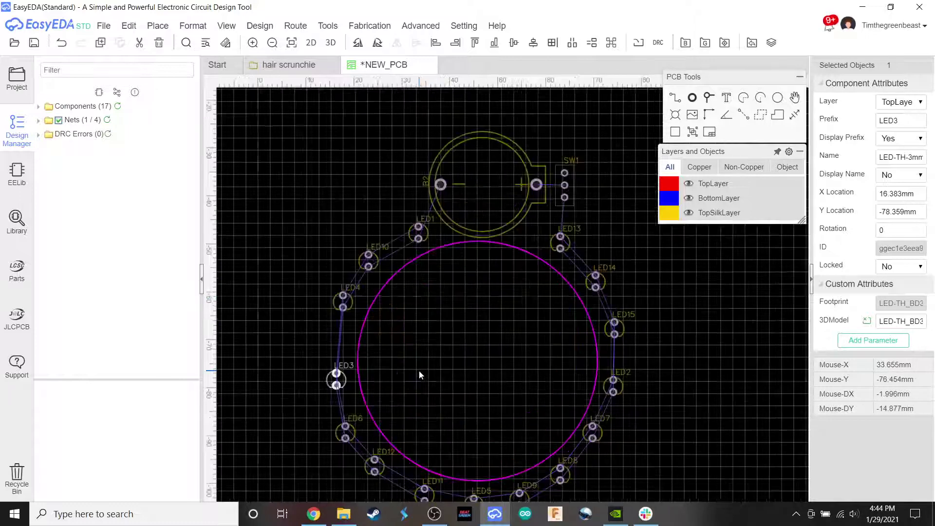
pyautogui.scroll(-1, 419, 370)
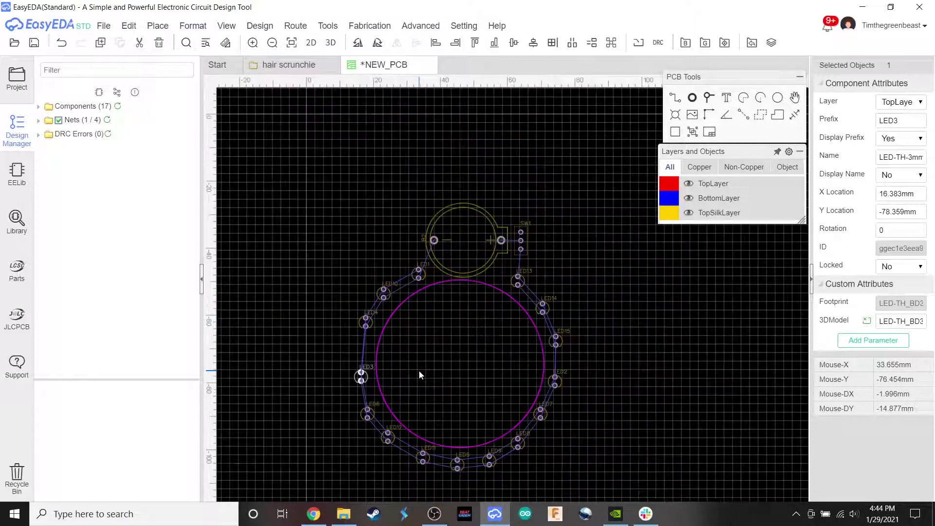
pyautogui.click(676, 99)
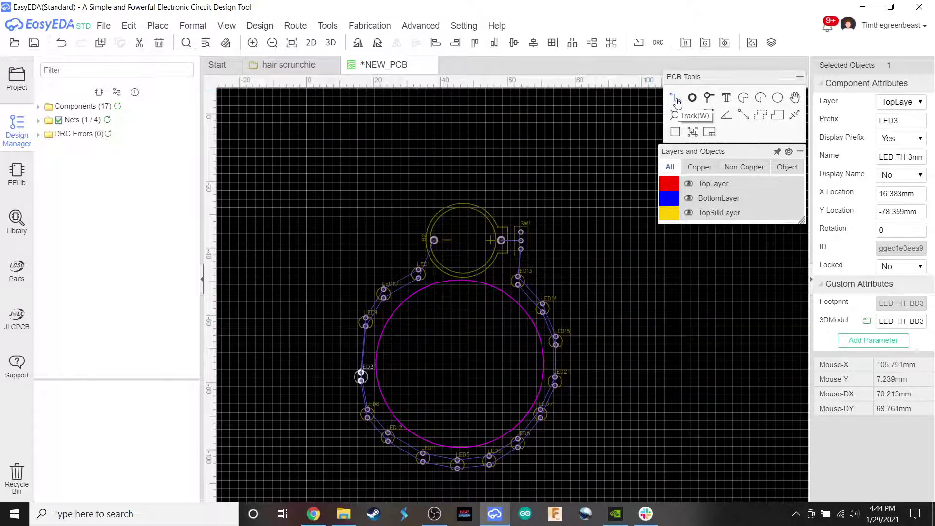
pyautogui.click(331, 364)
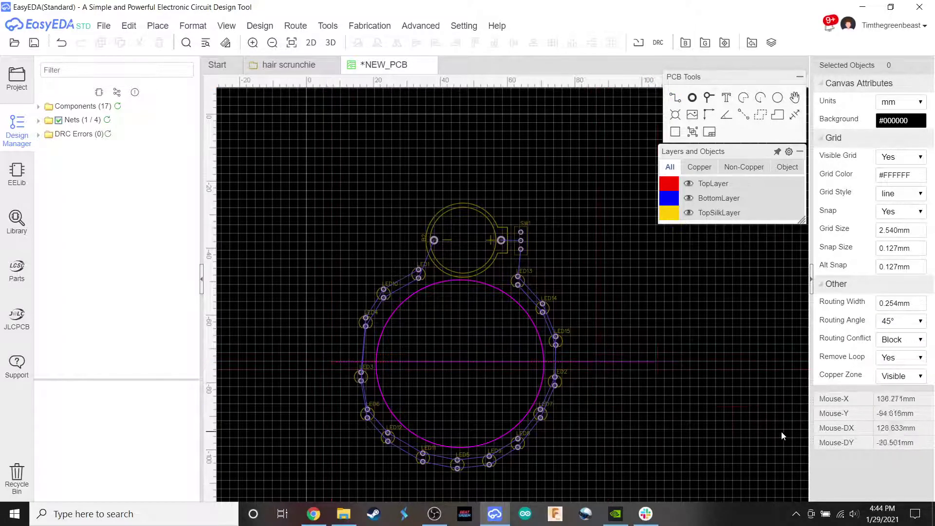
pyautogui.moveTo(687, 276)
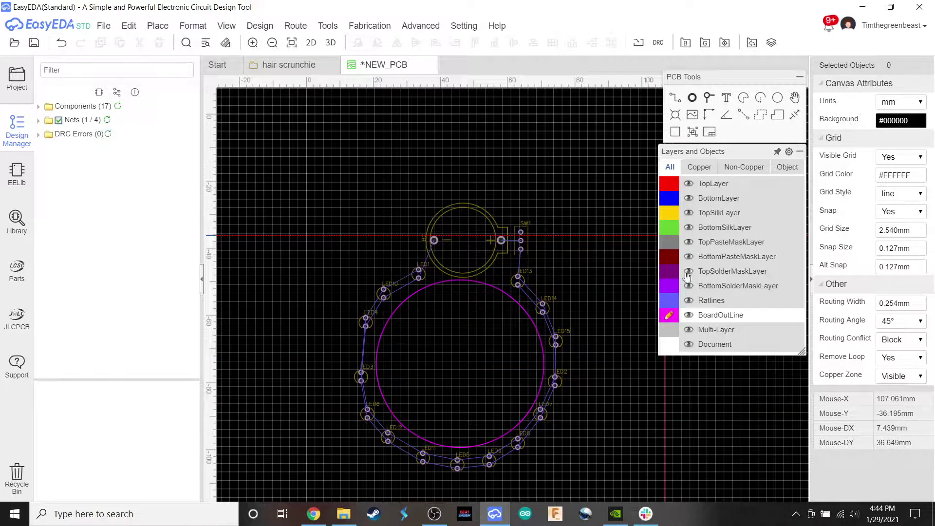
# Draw a horizontal line about 93 mm long and a long vertical line crossing at the circular outline's centre, both extending past the components
pyautogui.click(319, 362)
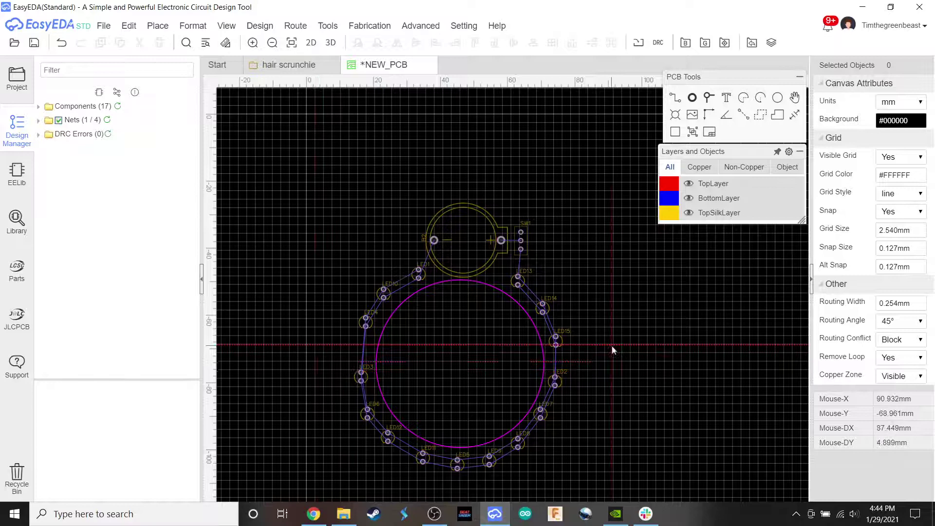
pyautogui.click(633, 362)
pyautogui.rightClick(645, 412)
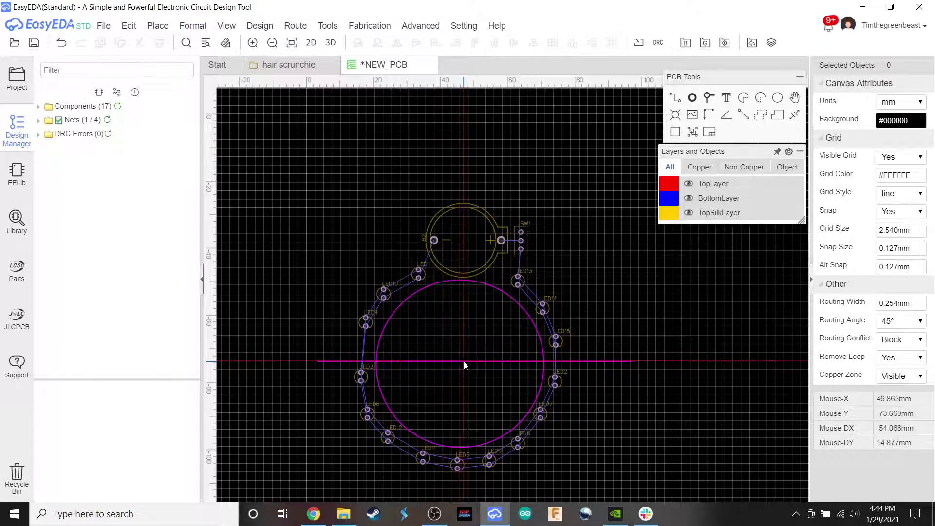
pyautogui.click(460, 361)
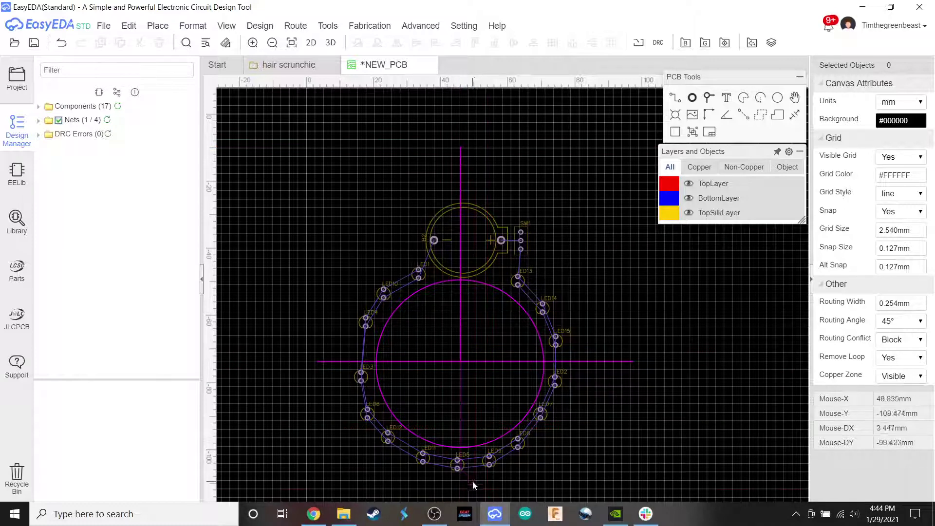
pyautogui.moveTo(470, 480); pyautogui.dragTo(485, 380, button='right')
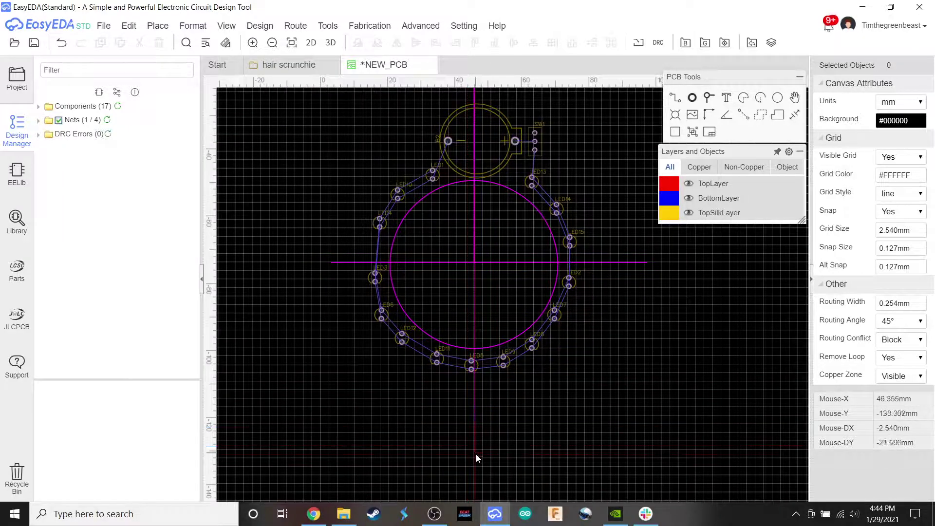
pyautogui.click(594, 387)
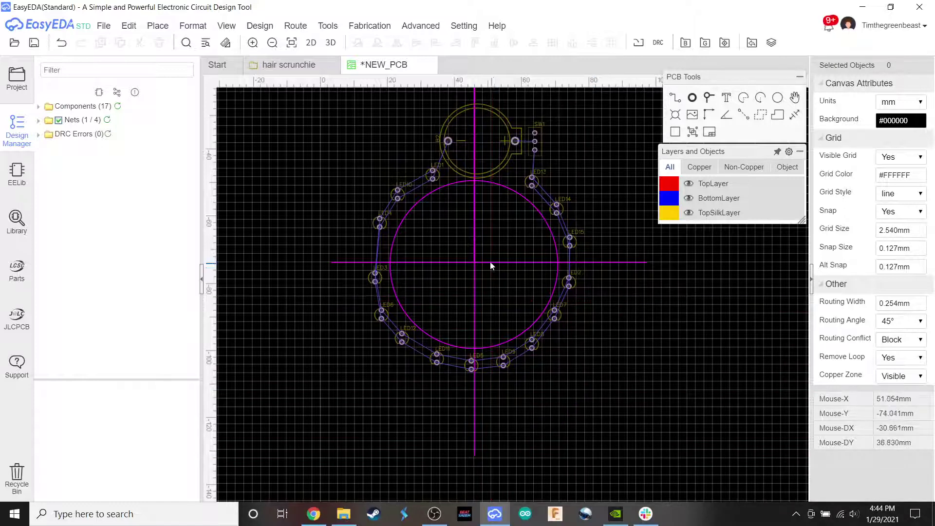
# In the hair scrunchie schematic, duplicate the LED-TH-3mm_R symbol LED15 and place the copy directly above it
pyautogui.scroll(2, 488, 261)
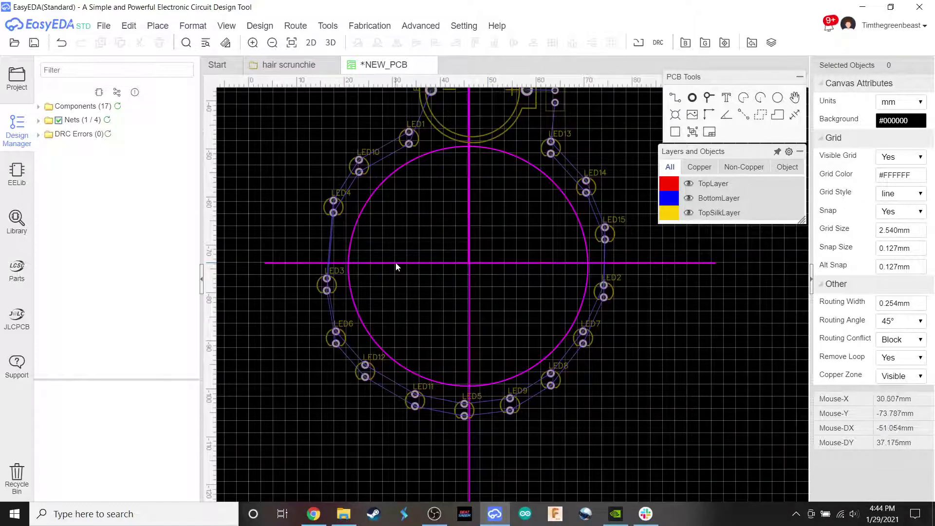
pyautogui.scroll(1, 383, 265)
pyautogui.scroll(-1, 384, 265)
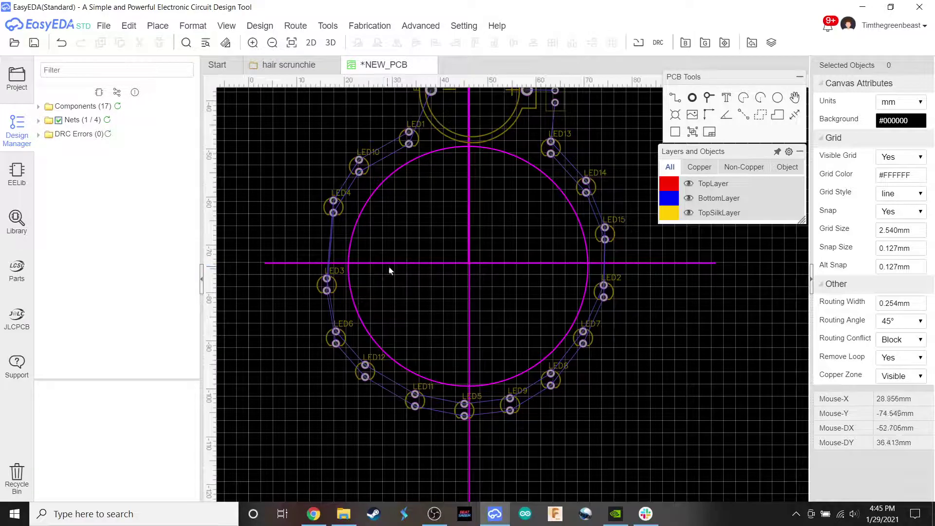
pyautogui.click(289, 65)
pyautogui.scroll(2, 459, 223)
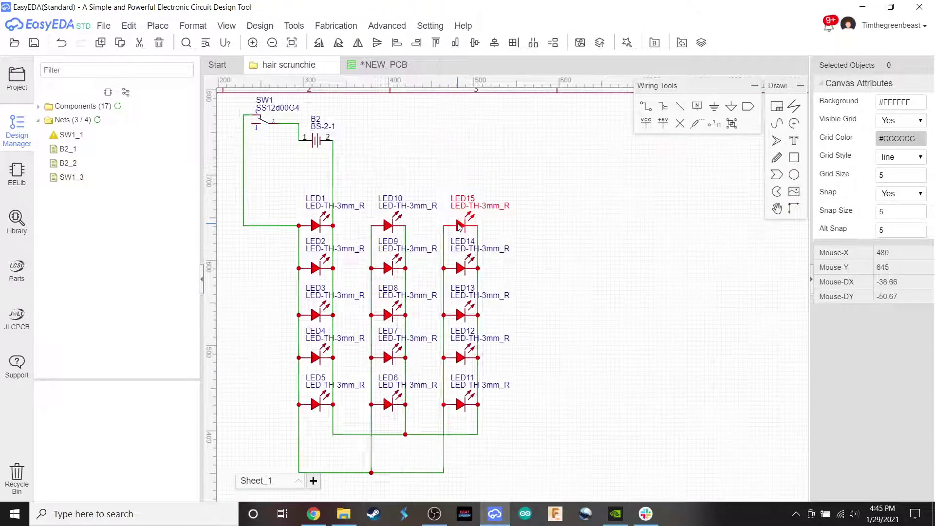
pyautogui.click(459, 224)
pyautogui.hotkey('ctrl', 'v')
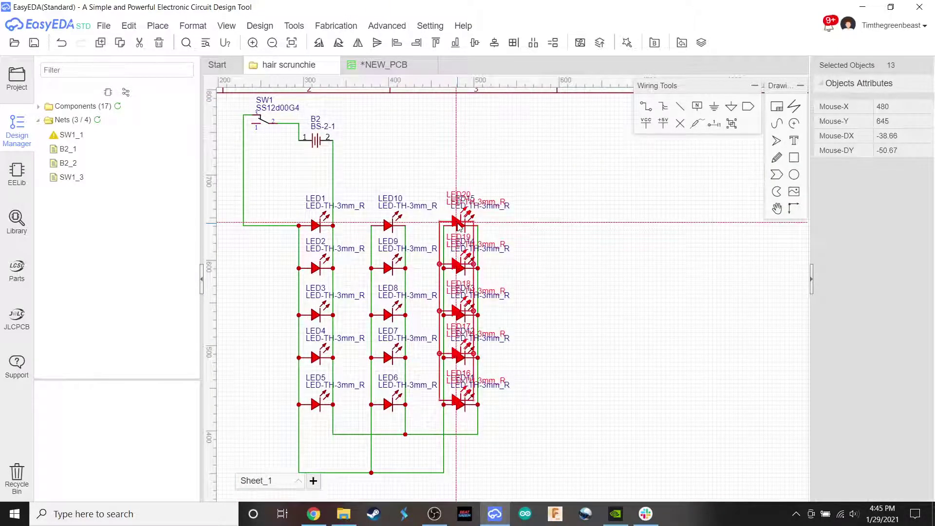
pyautogui.press('Escape')
pyautogui.click(461, 225)
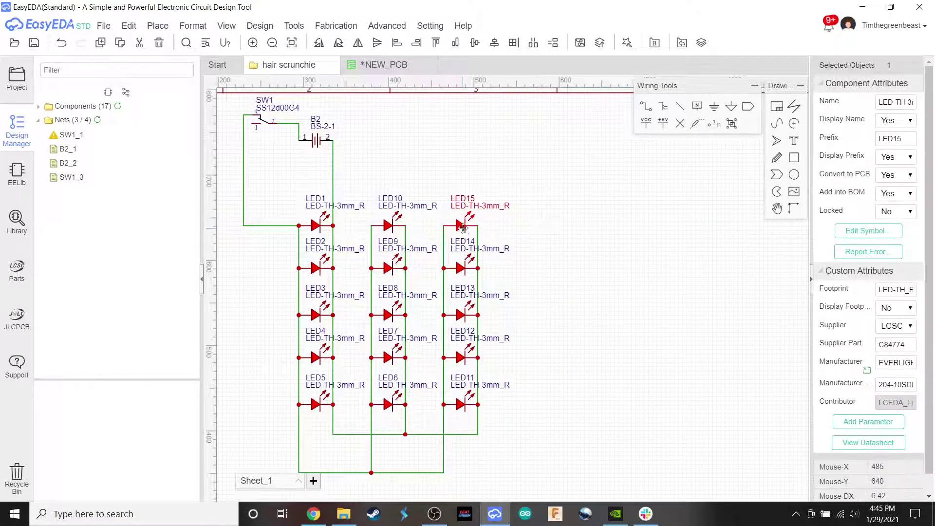
pyautogui.hotkey('ctrl', 'v')
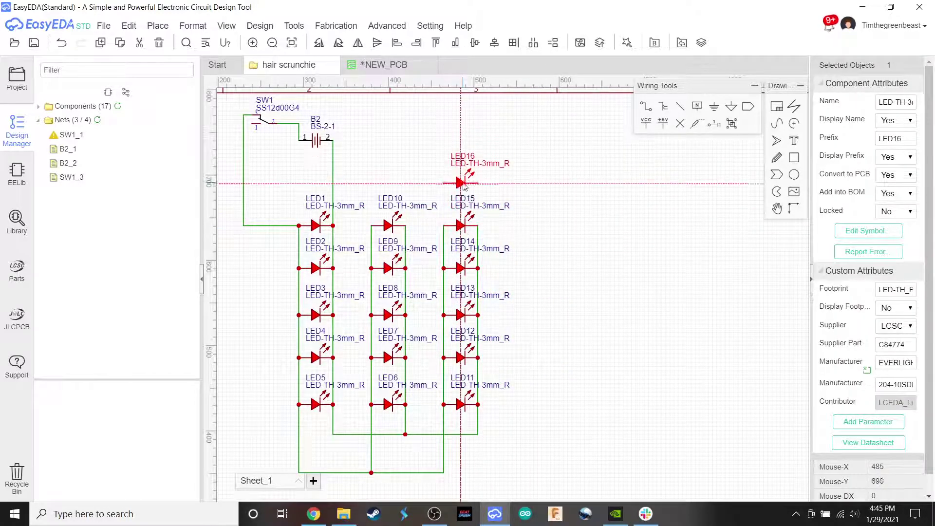
pyautogui.click(461, 188)
# Wire the new LED in parallel with LED15, joining its two pins to the matching pins below
pyautogui.press('w')
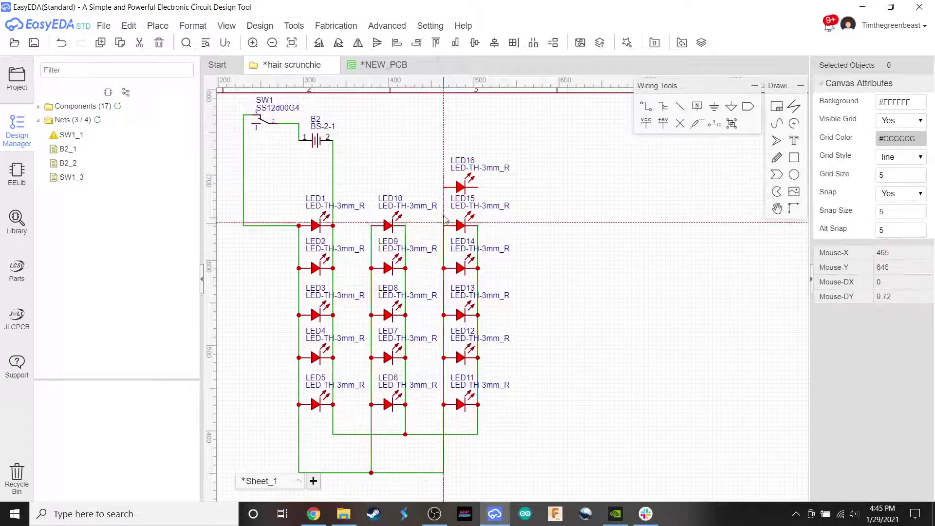
pyautogui.click(443, 226)
pyautogui.click(444, 186)
pyautogui.click(478, 187)
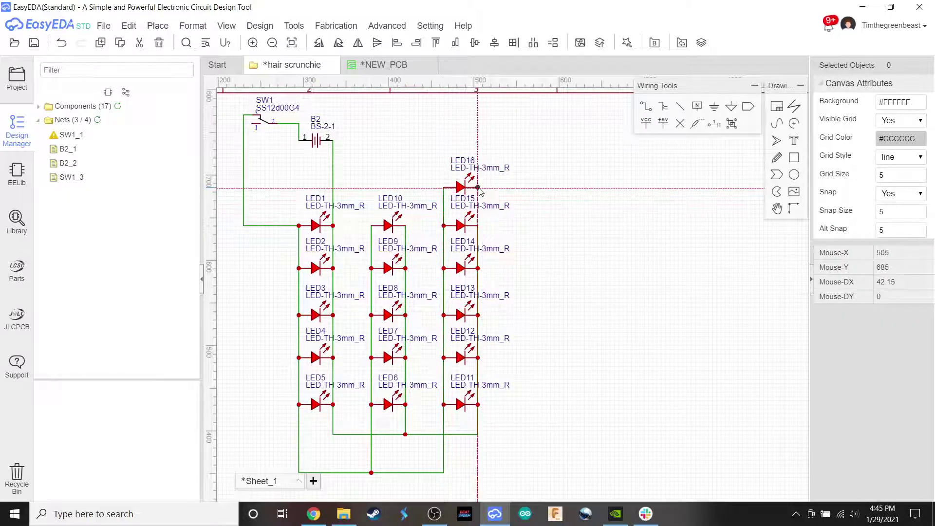
pyautogui.click(477, 226)
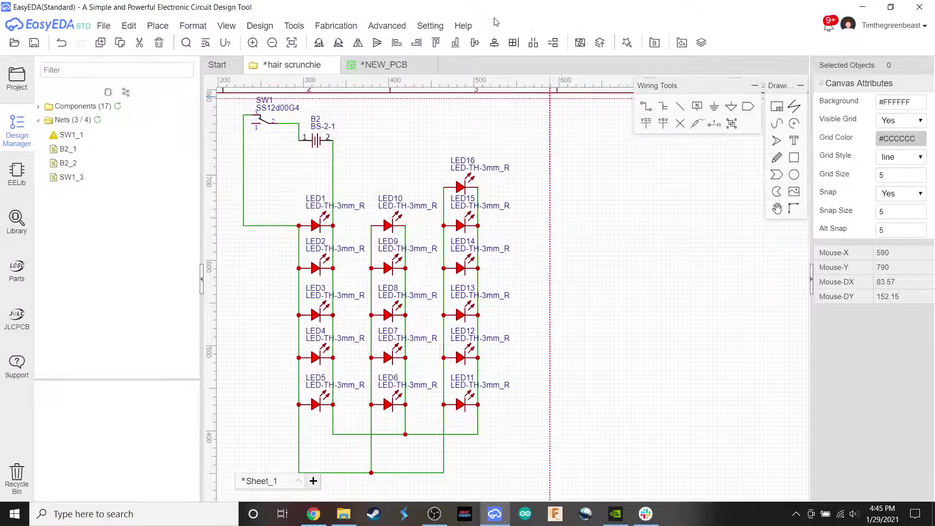
# Save the schematic and the PCB document
pyautogui.hotkey('ctrl', 's')
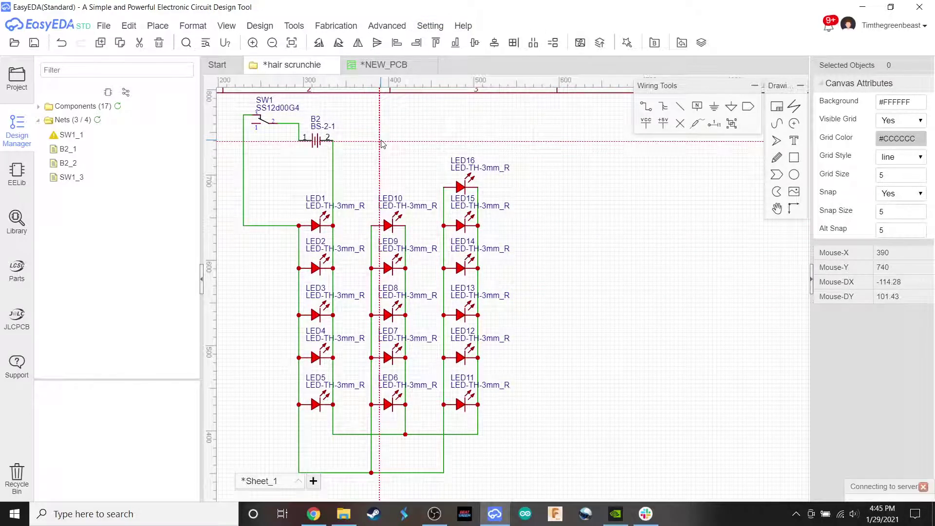
pyautogui.click(376, 67)
pyautogui.hotkey('ctrl', 's')
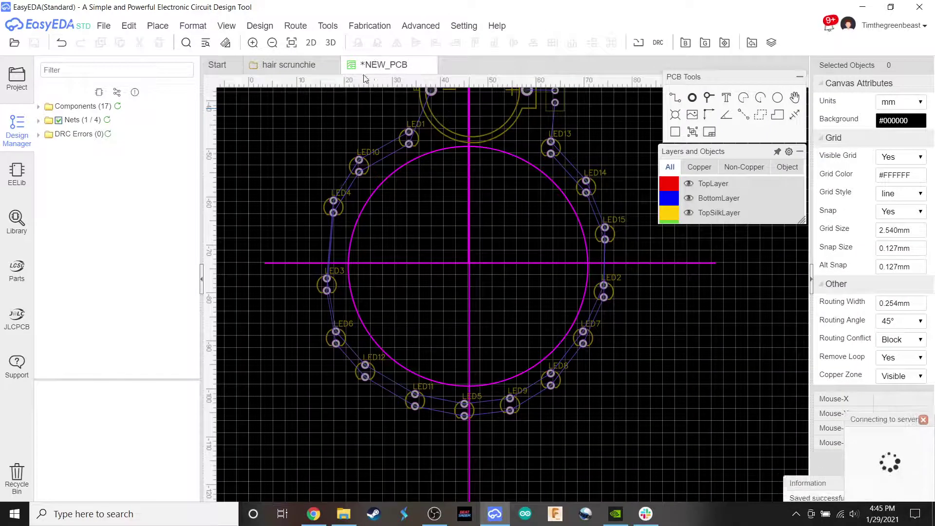
# Update the PCB from the schematic without checking nets, apply the LED16 changes and accept the default design rules
pyautogui.click(289, 68)
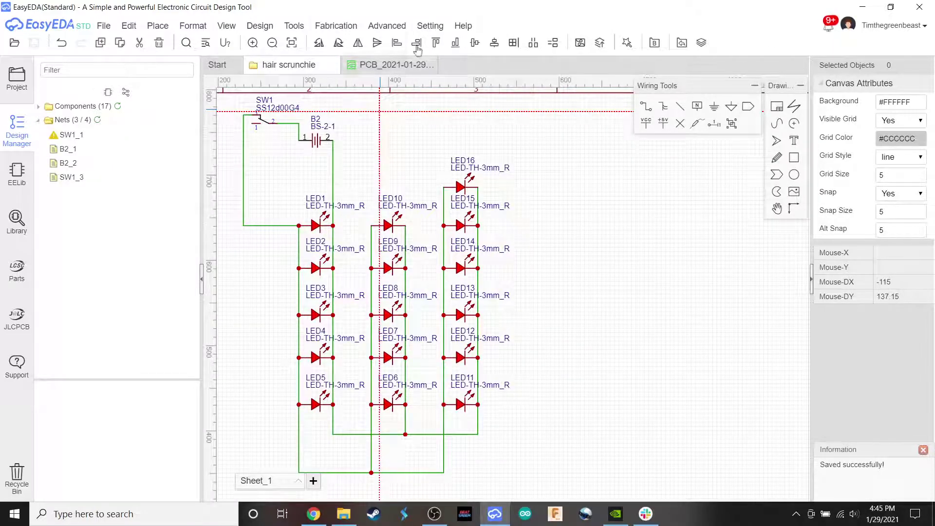
pyautogui.moveTo(321, 29)
pyautogui.moveTo(268, 27)
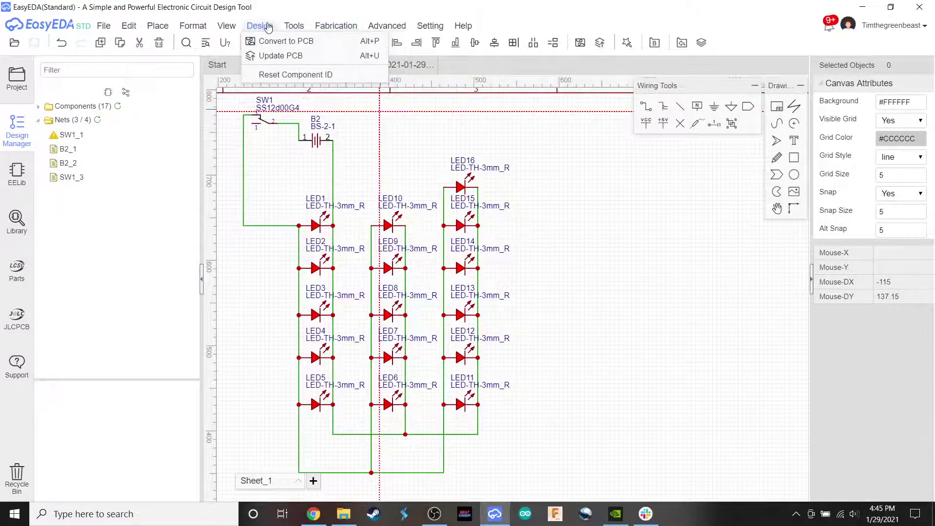
pyautogui.click(268, 55)
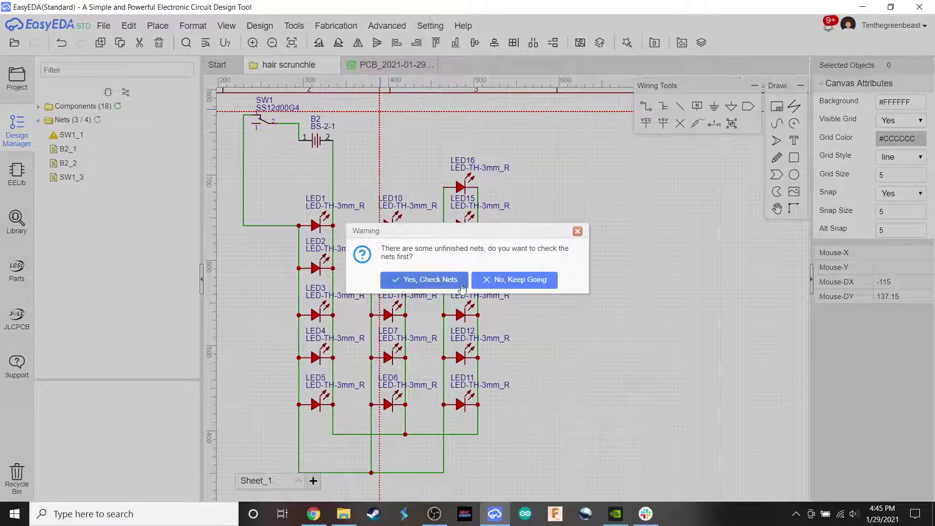
pyautogui.click(516, 284)
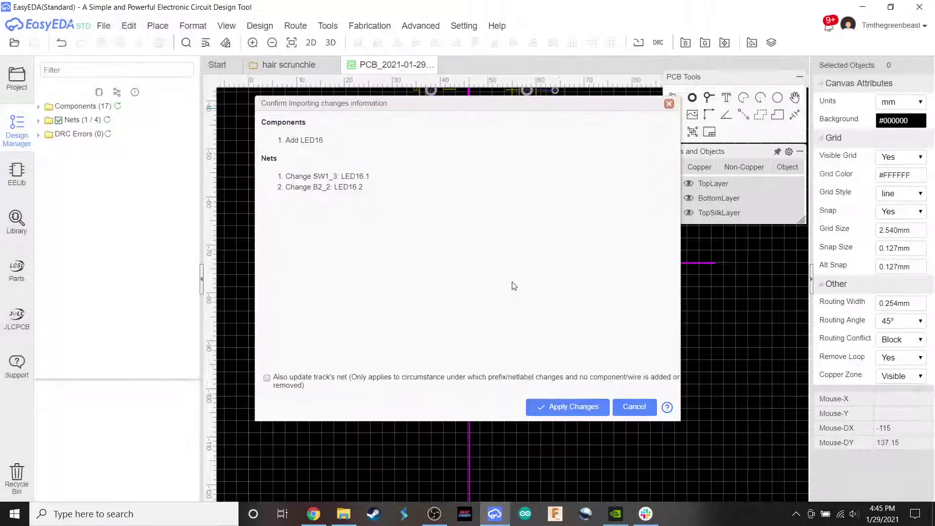
pyautogui.click(580, 407)
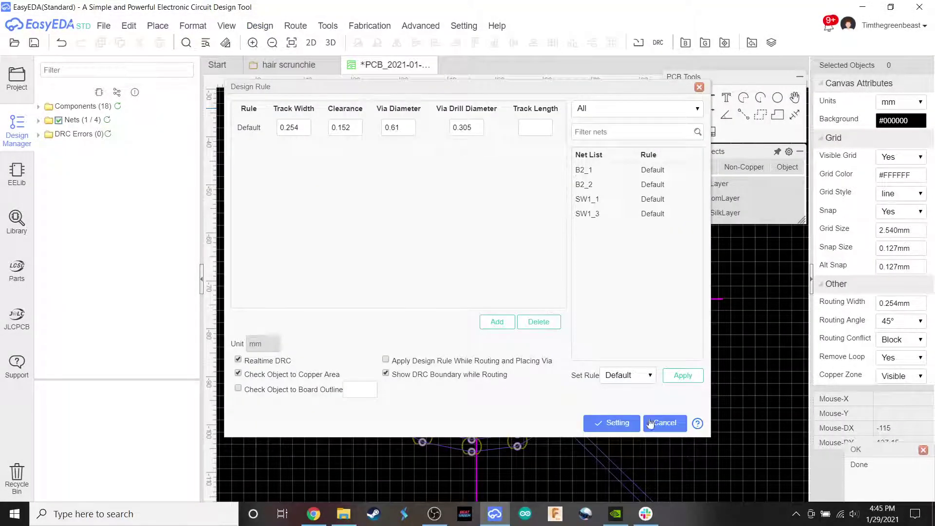
pyautogui.click(626, 426)
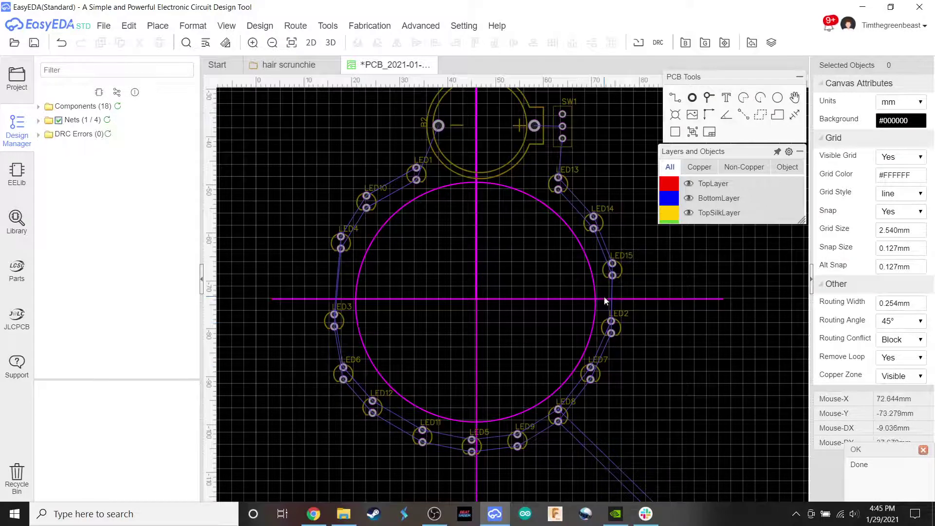
# Shift LED3 slightly down and place LED16 in the gap between LED4 and LED3, outside the outline's left arc
pyautogui.moveTo(679, 364); pyautogui.dragTo(464, 297, button='right')
pyautogui.scroll(-2, 526, 350)
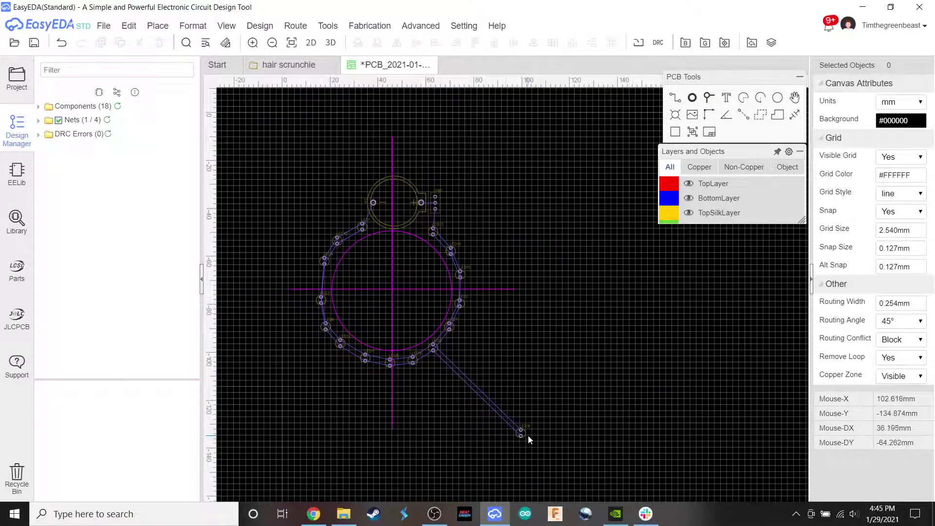
pyautogui.moveTo(529, 436); pyautogui.dragTo(489, 398)
pyautogui.moveTo(521, 433); pyautogui.dragTo(449, 422)
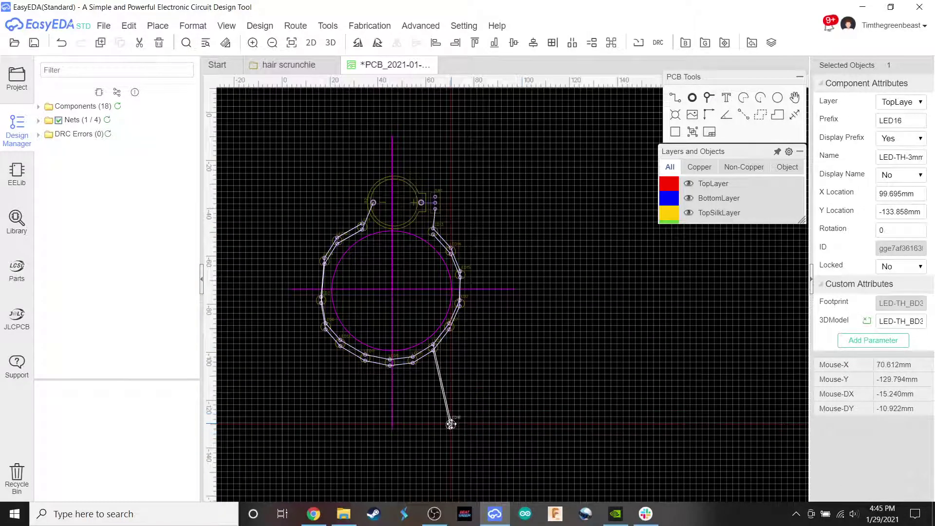
pyautogui.scroll(2, 446, 425)
pyautogui.scroll(2, 510, 363)
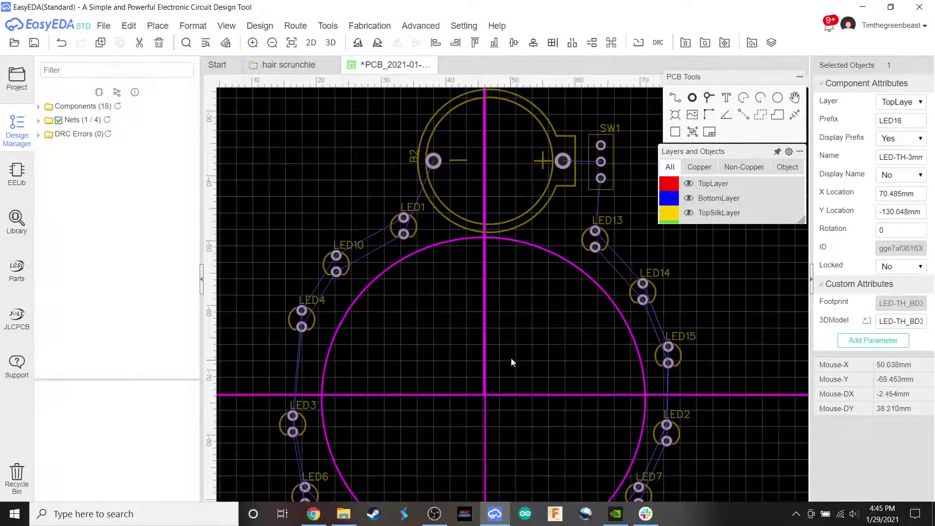
pyautogui.scroll(-1, 507, 261)
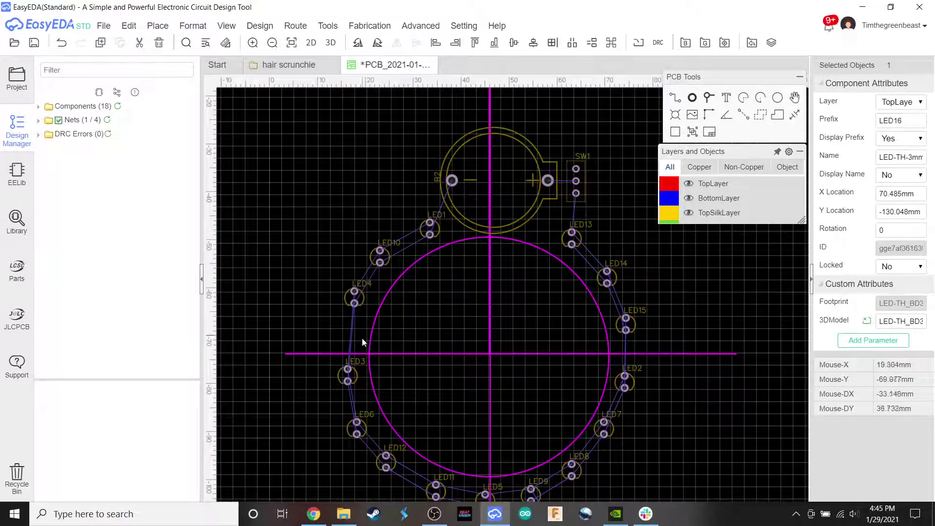
pyautogui.moveTo(348, 375)
pyautogui.mouseDown()
pyautogui.moveTo(354, 336)
pyautogui.moveTo(348, 384)
pyautogui.mouseUp()
pyautogui.moveTo(368, 396); pyautogui.dragTo(368, 295, button='right')
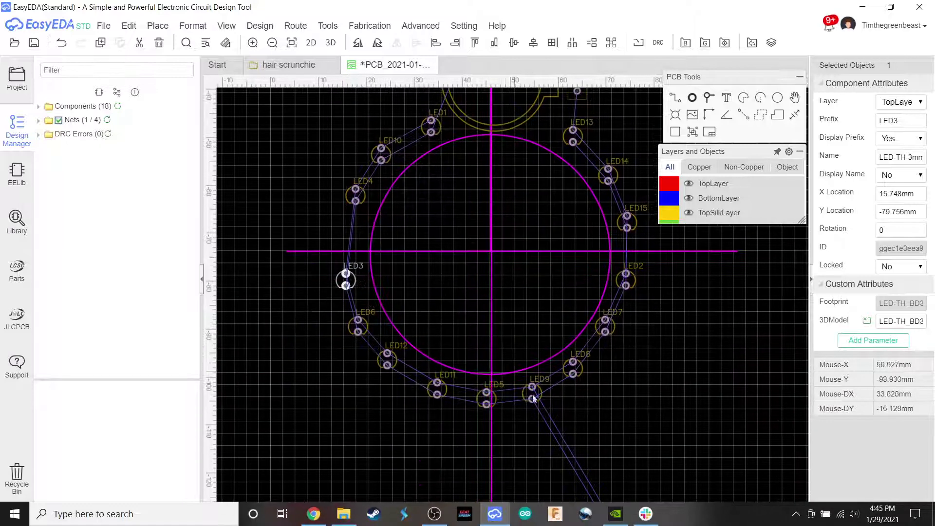
pyautogui.moveTo(533, 398); pyautogui.dragTo(469, 313, button='right')
pyautogui.moveTo(547, 440); pyautogui.dragTo(452, 265)
pyautogui.moveTo(452, 264); pyautogui.dragTo(517, 394, button='right')
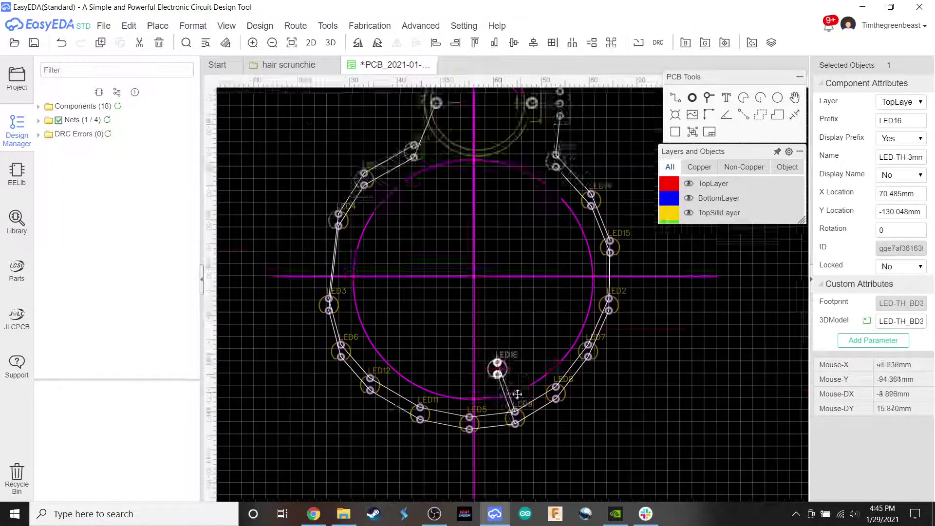
pyautogui.moveTo(518, 394); pyautogui.dragTo(380, 325)
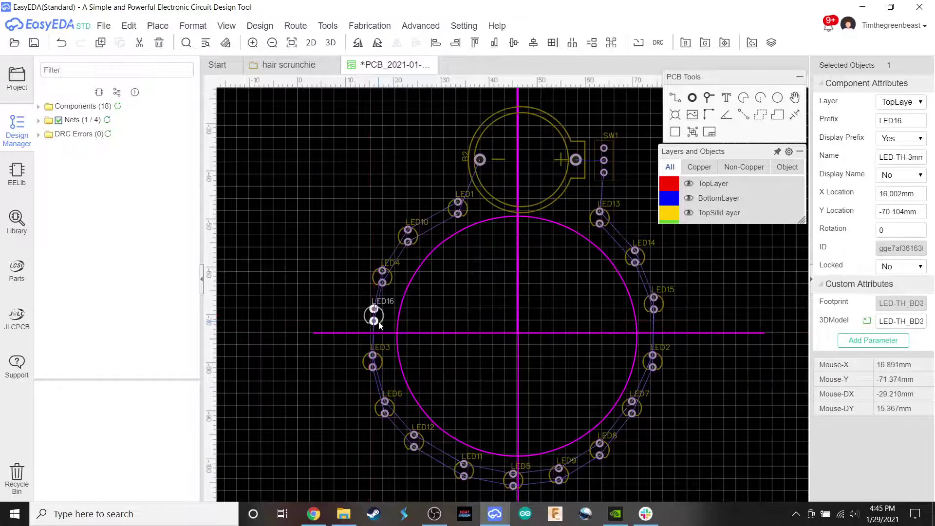
# Respace LED10, LED4 and LED1 evenly along the upper-left arc between LED16 and battery holder B2
pyautogui.moveTo(420, 234); pyautogui.dragTo(426, 231)
pyautogui.moveTo(387, 283); pyautogui.dragTo(389, 280)
pyautogui.moveTo(380, 279); pyautogui.dragTo(388, 264)
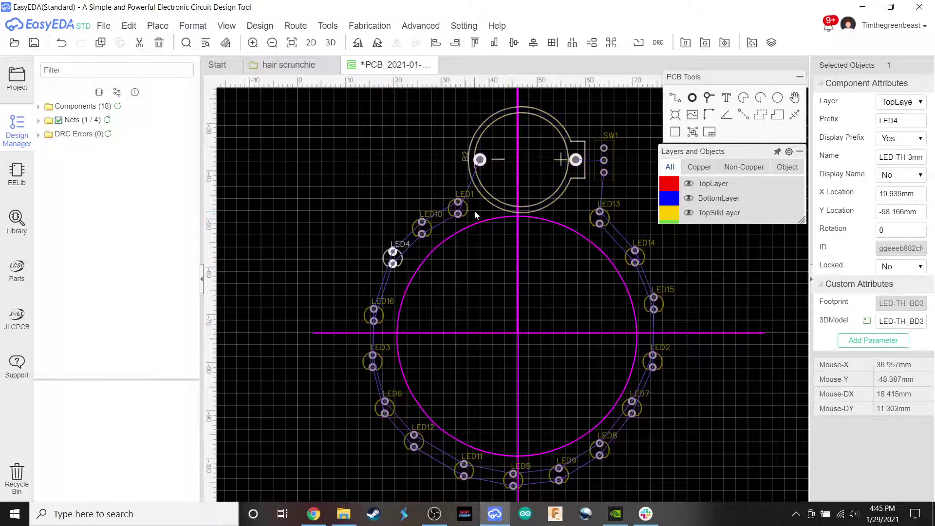
pyautogui.moveTo(467, 212); pyautogui.dragTo(471, 210)
pyautogui.moveTo(422, 231); pyautogui.dragTo(423, 220)
pyautogui.scroll(-3, 529, 268)
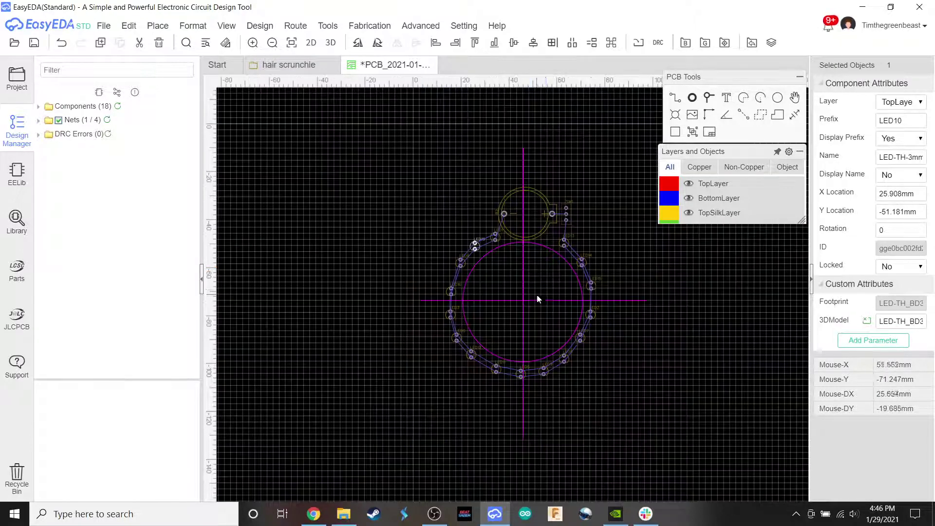
# Move the 25 mm-radius outline circle so its centre sits on the crossing of the two guide lines, at 46.101, -74.041 mm
pyautogui.scroll(4, 537, 297)
pyautogui.scroll(-2, 536, 294)
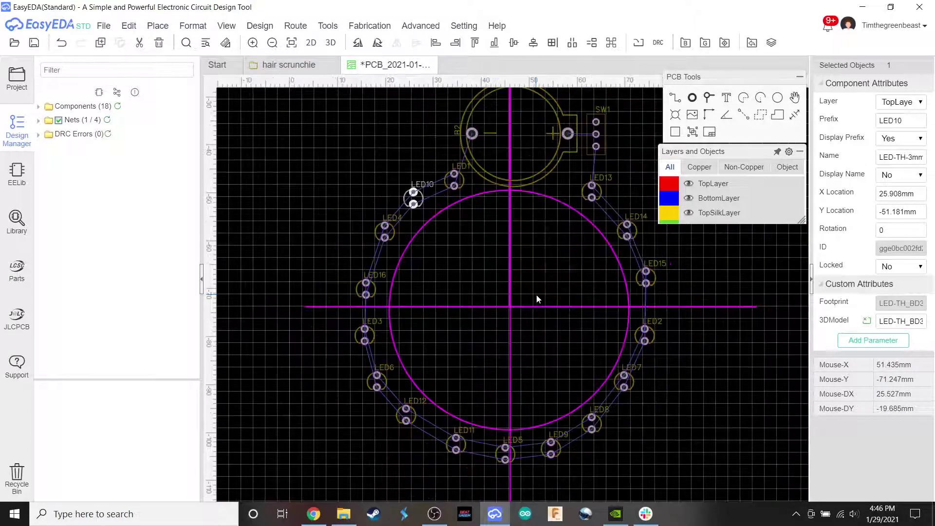
pyautogui.click(609, 246)
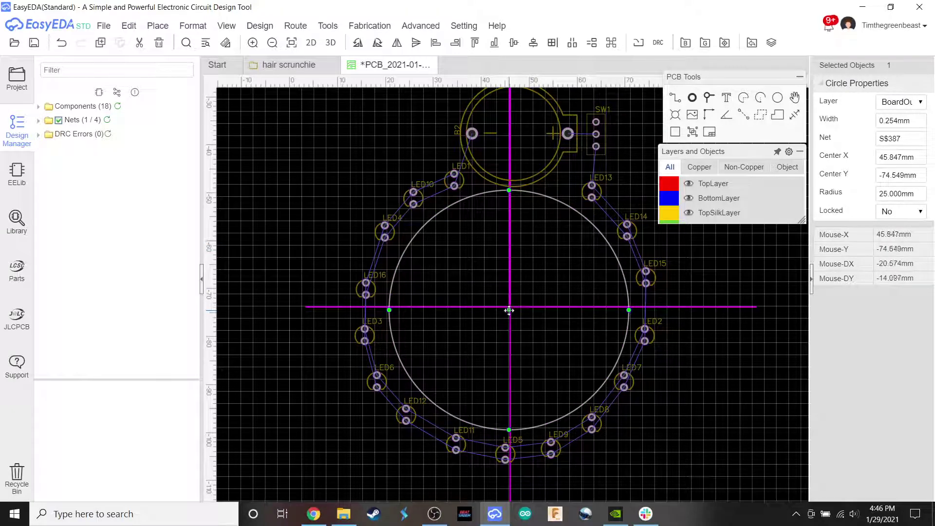
pyautogui.moveTo(508, 310); pyautogui.dragTo(511, 312)
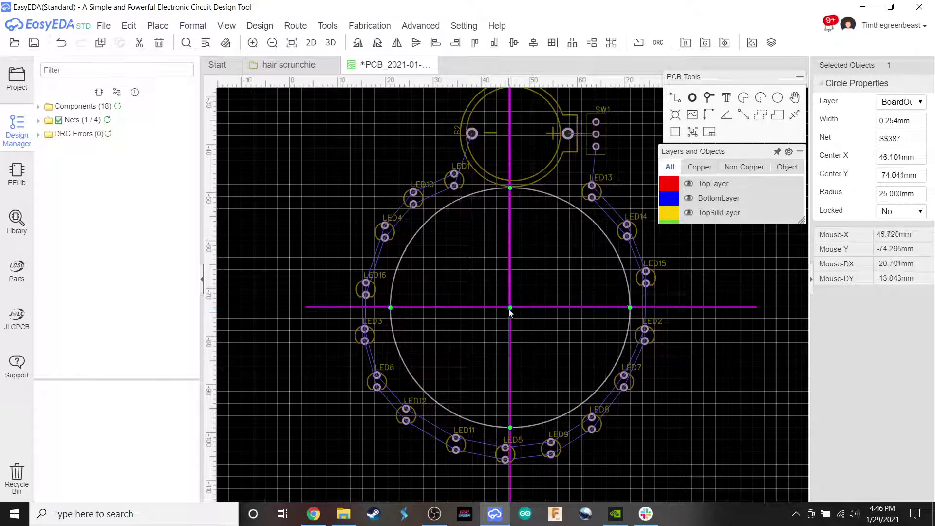
pyautogui.scroll(2, 509, 309)
pyautogui.scroll(-2, 507, 306)
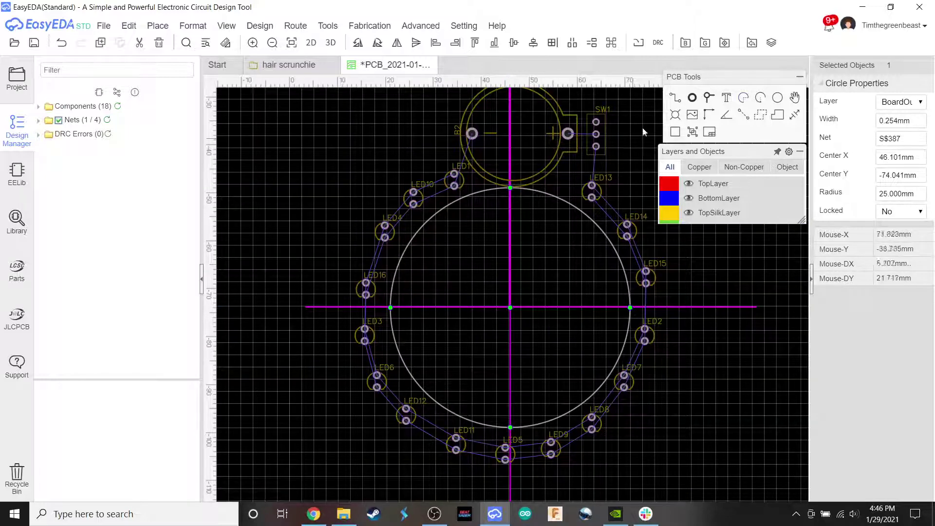
# Draw an outer circle of about 46 mm radius centred on the guide-line crossing, enclosing the ring of LEDs
pyautogui.click(778, 101)
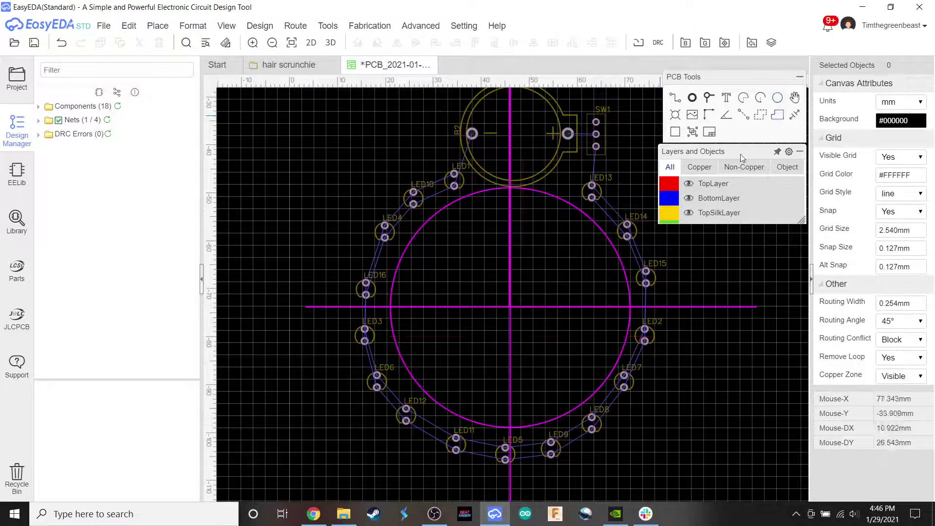
pyautogui.click(510, 309)
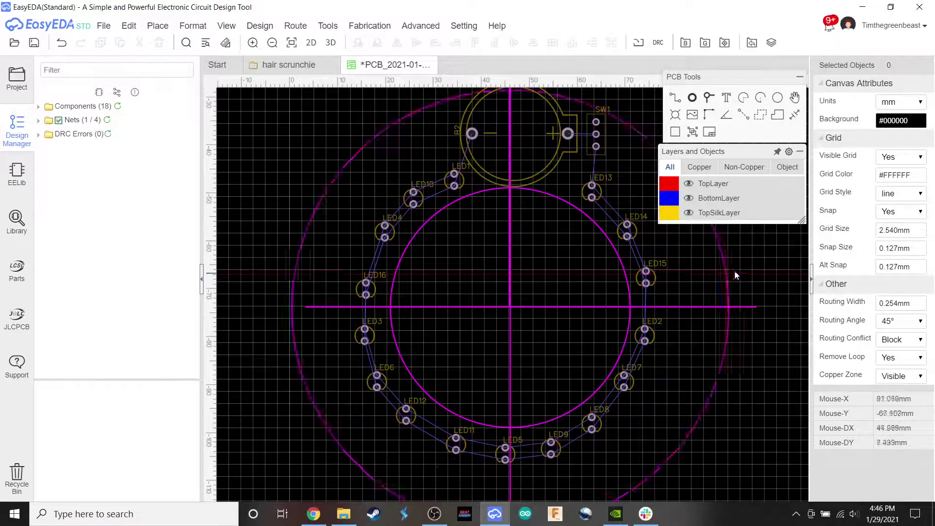
pyautogui.click(727, 273)
pyautogui.moveTo(716, 274); pyautogui.dragTo(714, 310, button='right')
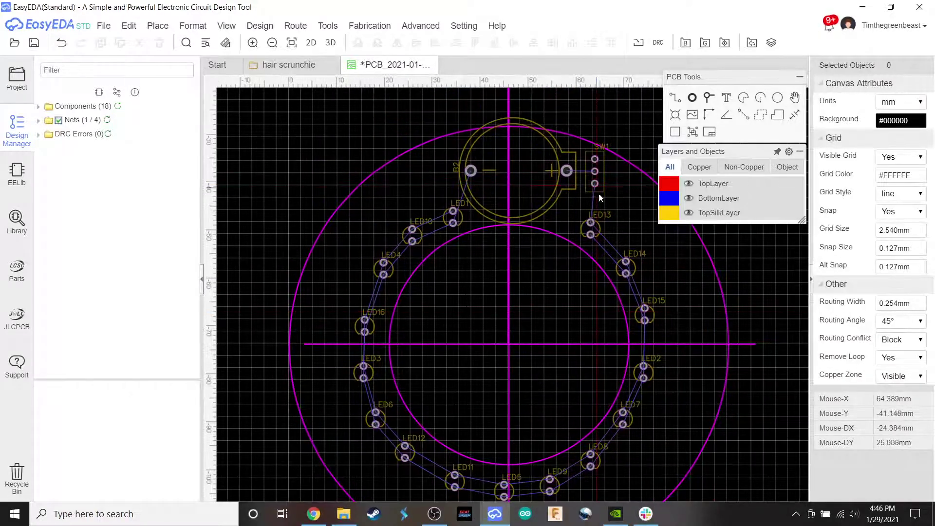
pyautogui.scroll(-1, 760, 246)
pyautogui.scroll(-1, 642, 297)
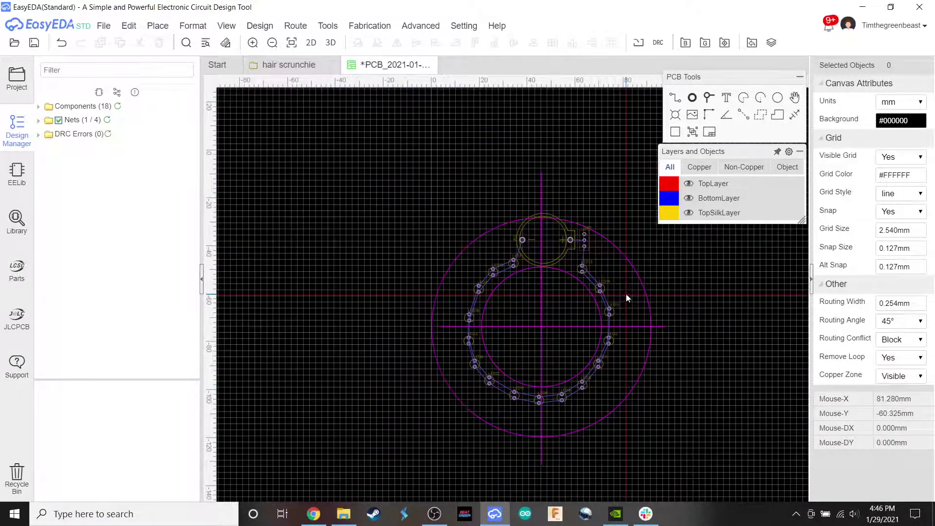
pyautogui.scroll(2, 626, 294)
pyautogui.click(626, 296)
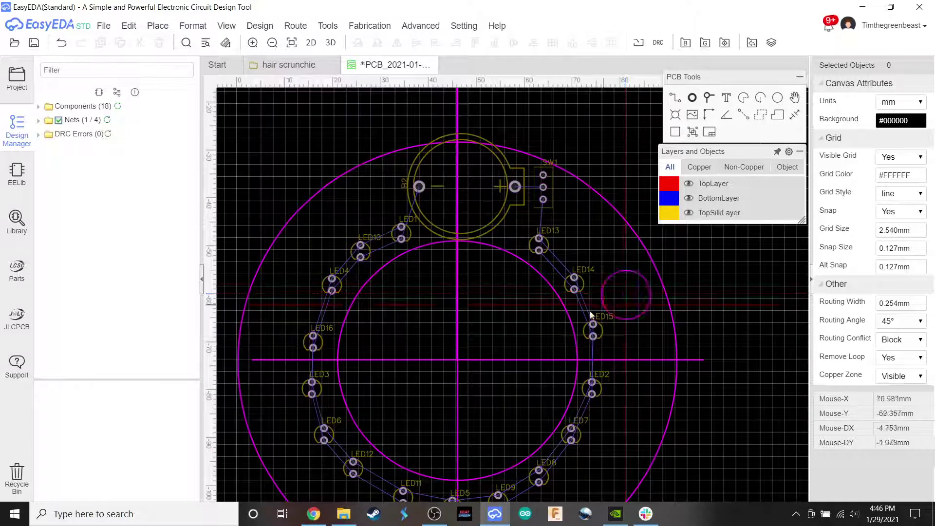